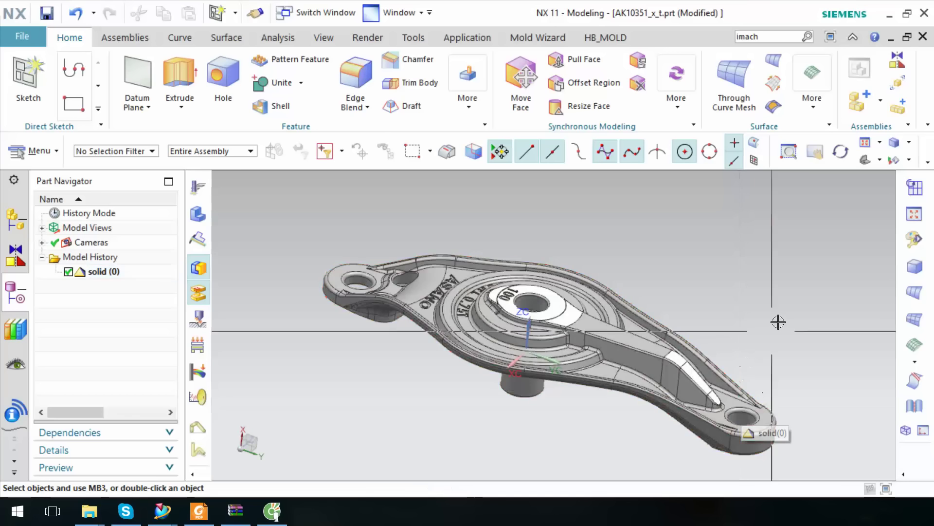
Step: Start a new sketch on the horizontal plane beneath the part
left_click_drag(781, 297, 726, 258)
key("ctrl+alt+t")
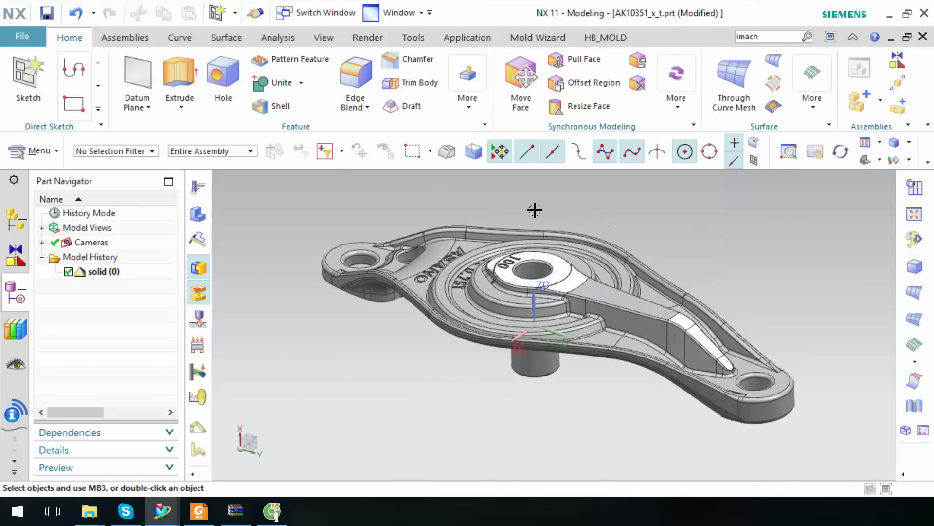
left_click(28, 83)
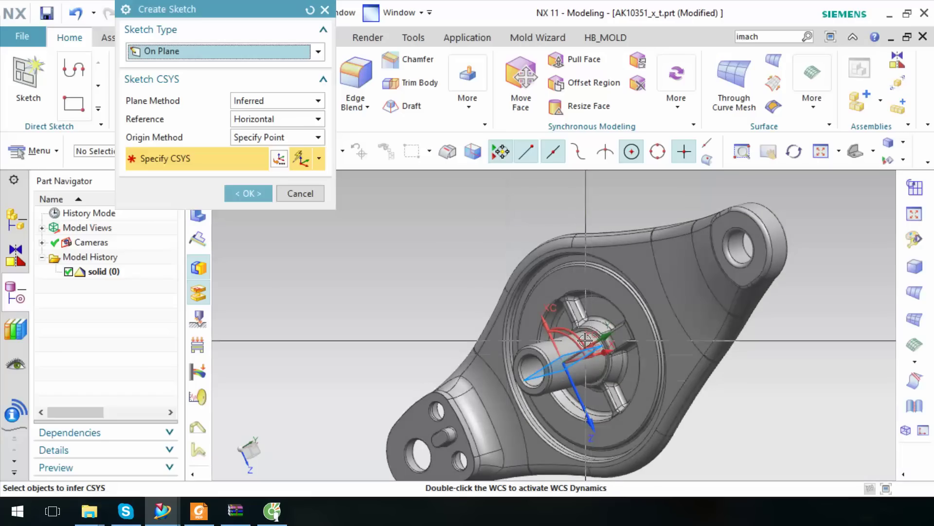
middle_click_drag(642, 387, 592, 363)
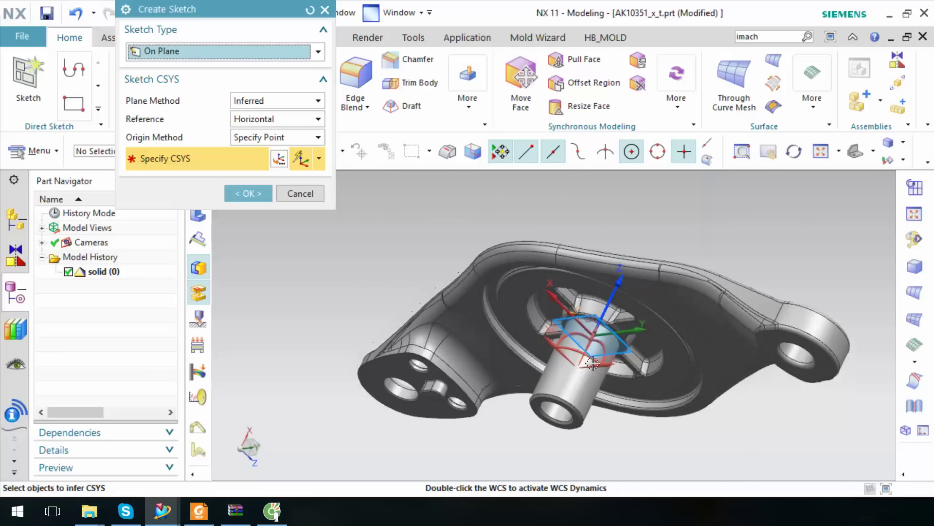
middle_click_drag(592, 361, 438, 292)
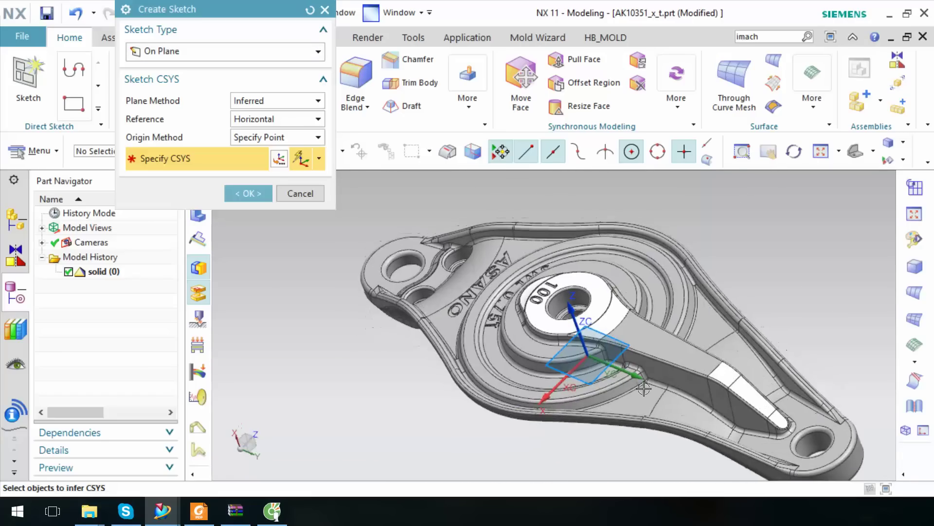
left_click(265, 193)
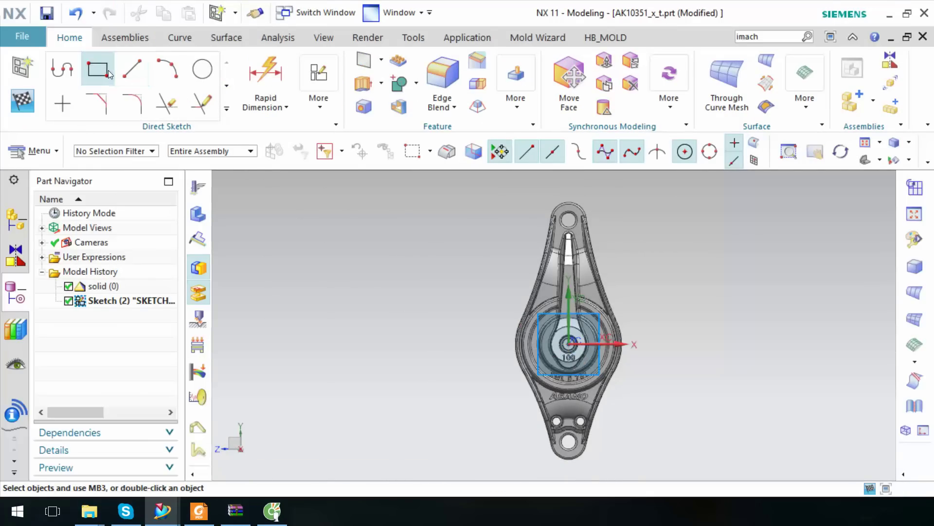
Step: Draw a rectangle enclosing the whole part outline and finish the sketch
left_click(109, 73)
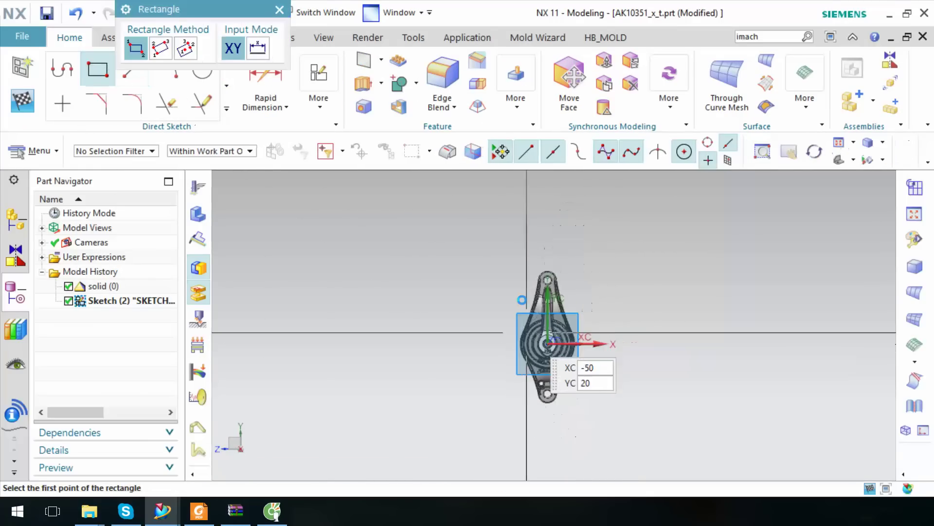
left_click(611, 427)
middle_click_drag(696, 259, 674, 246)
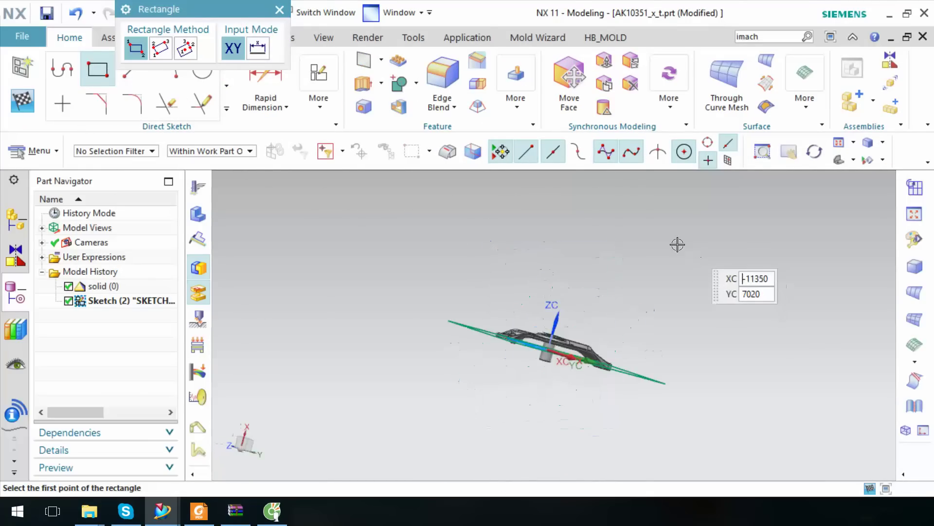
right_click(673, 246)
left_click(714, 85)
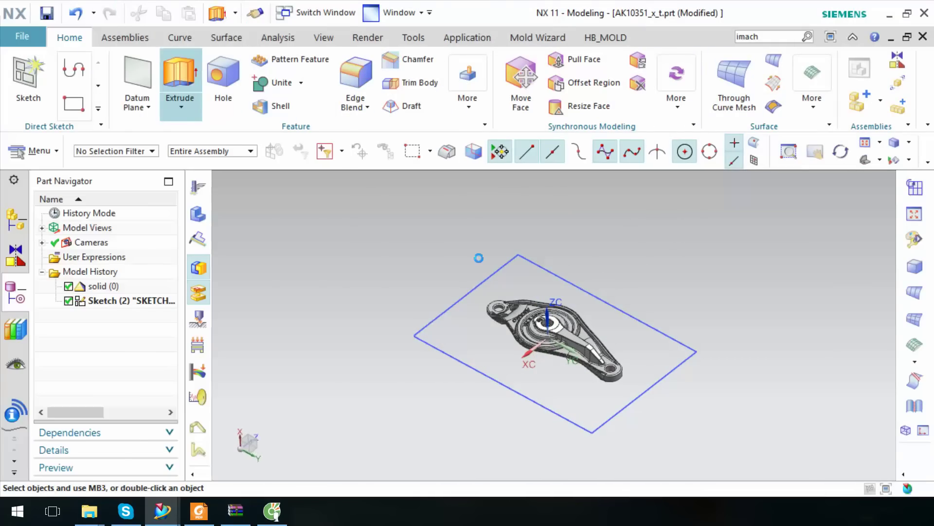
Step: Select the whole rectangle as the extrude profile using the Connected Curves rule
left_click(661, 379)
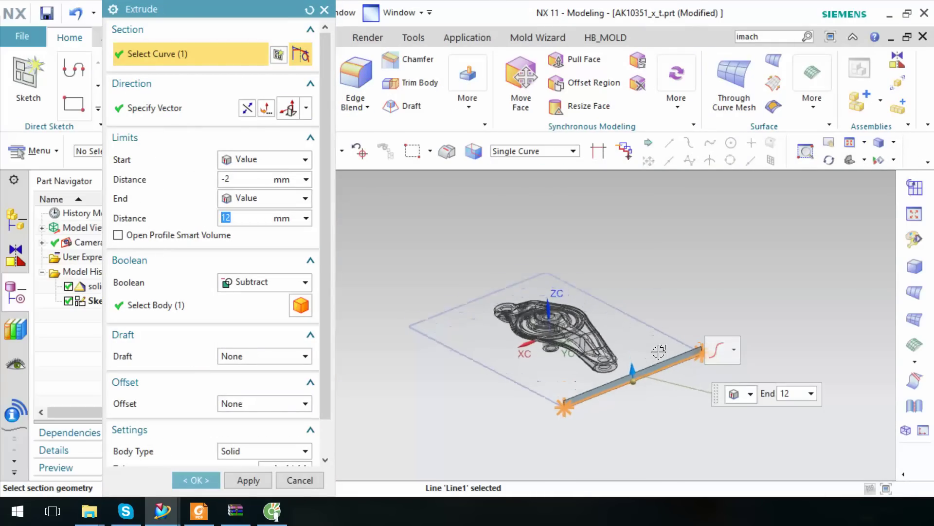
left_click(553, 152)
left_click(552, 175)
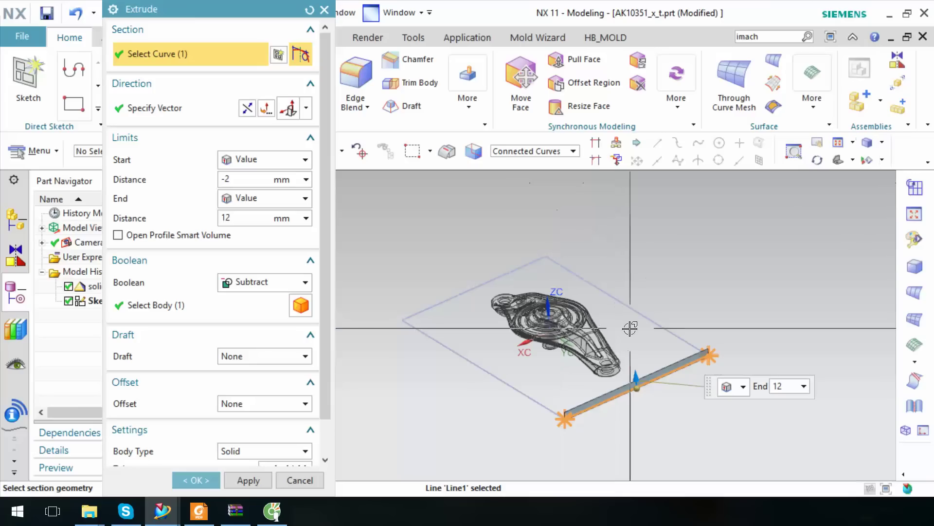
left_click(649, 317)
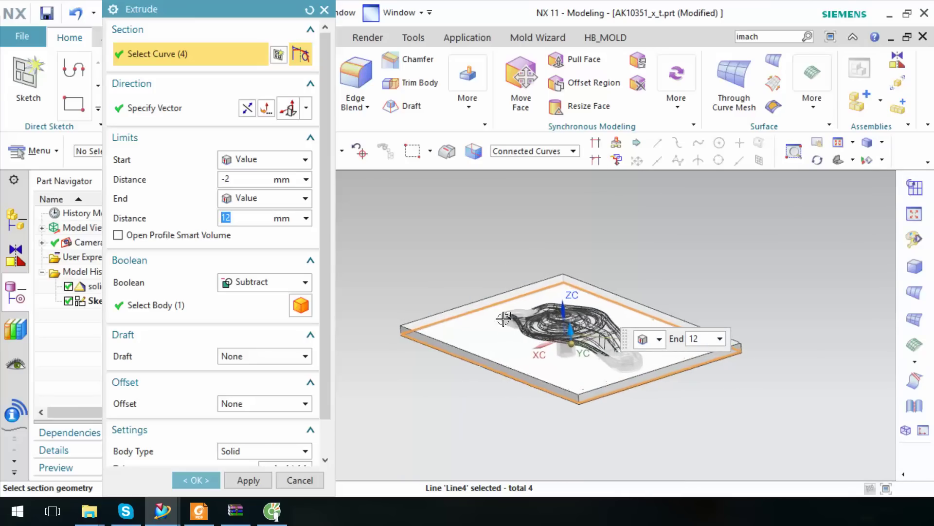
Step: Set the extrusion limits from -50 mm to 60 mm with Boolean None
left_click(246, 161)
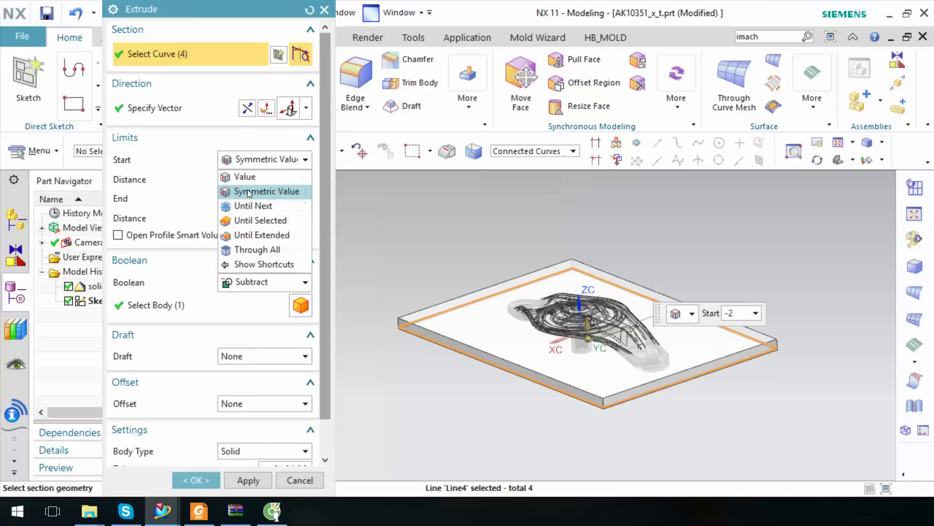
left_click(273, 188)
left_click_drag(618, 292, 697, 306)
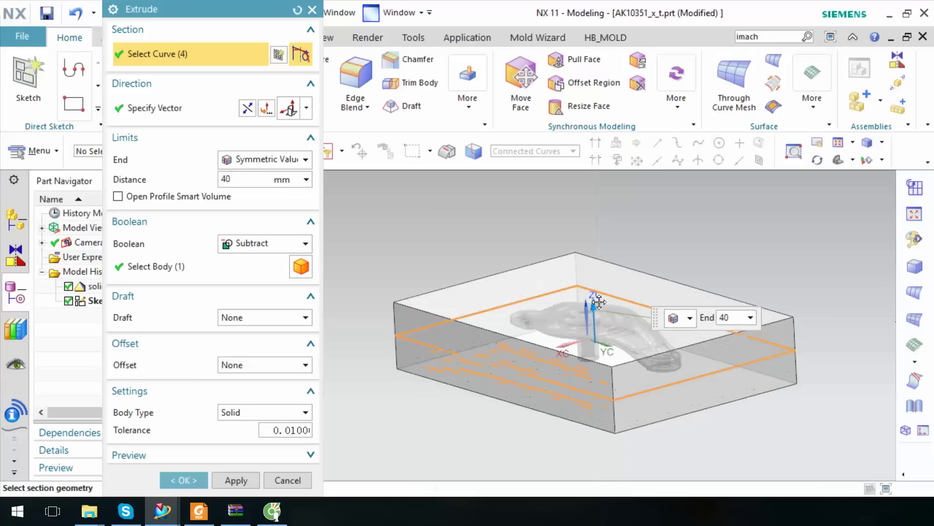
middle_click_drag(696, 306, 767, 302)
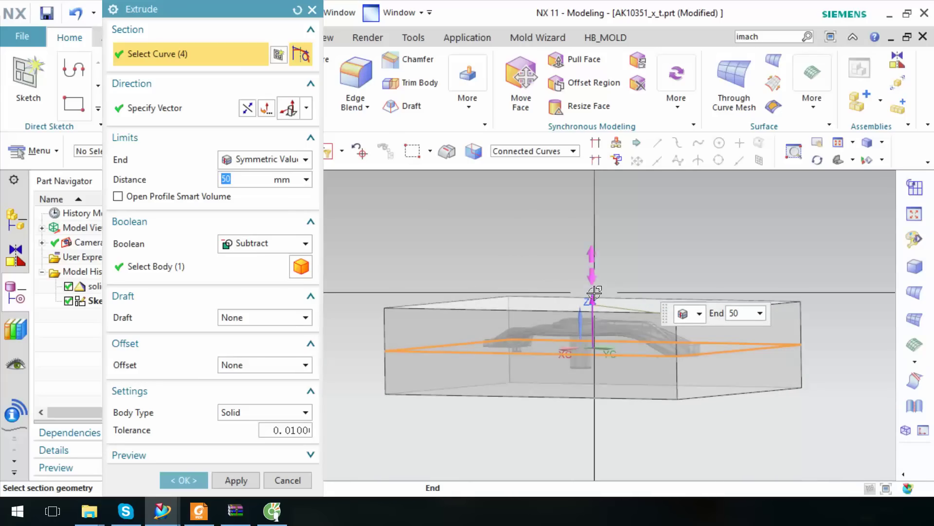
left_click_drag(595, 292, 593, 286)
mouse_move(593, 286)
middle_mouse_down()
mouse_move(761, 277)
mouse_move(740, 292)
mouse_move(724, 286)
middle_mouse_up()
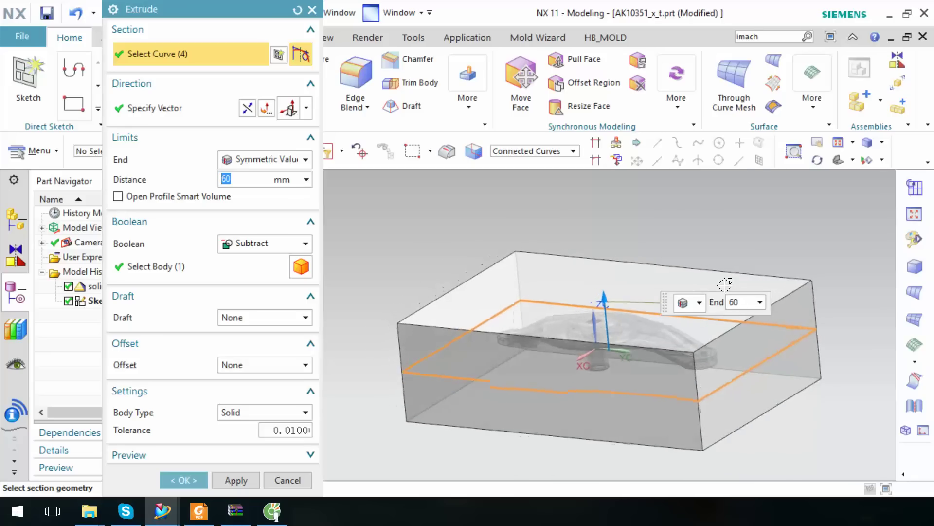
left_click(259, 163)
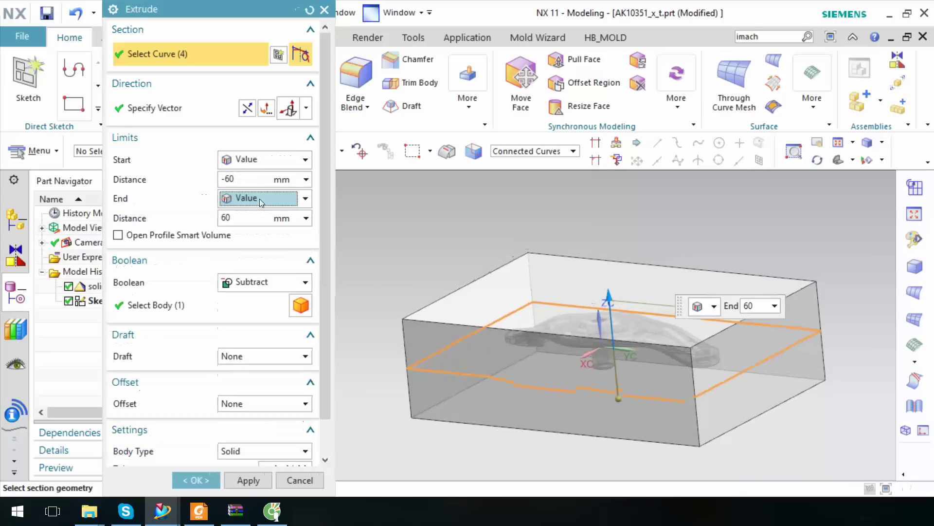
left_click(242, 178)
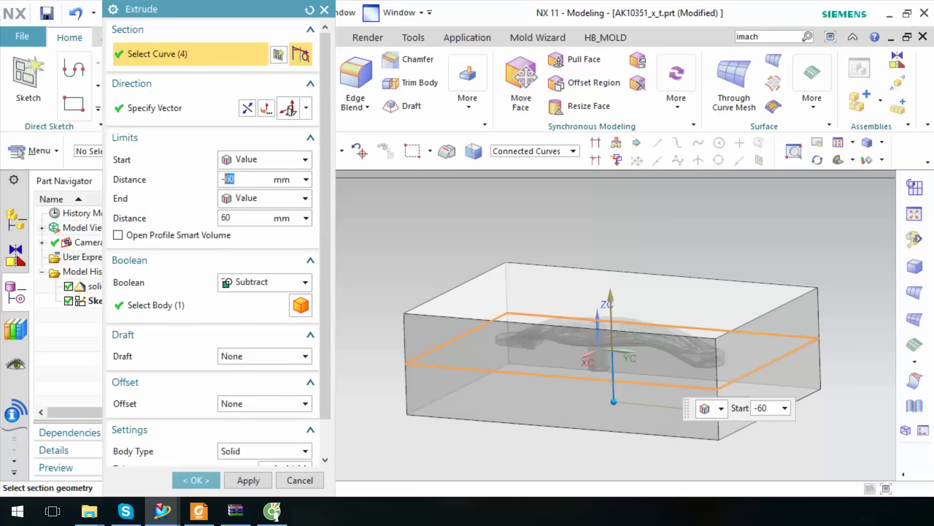
type("-50")
key("Return")
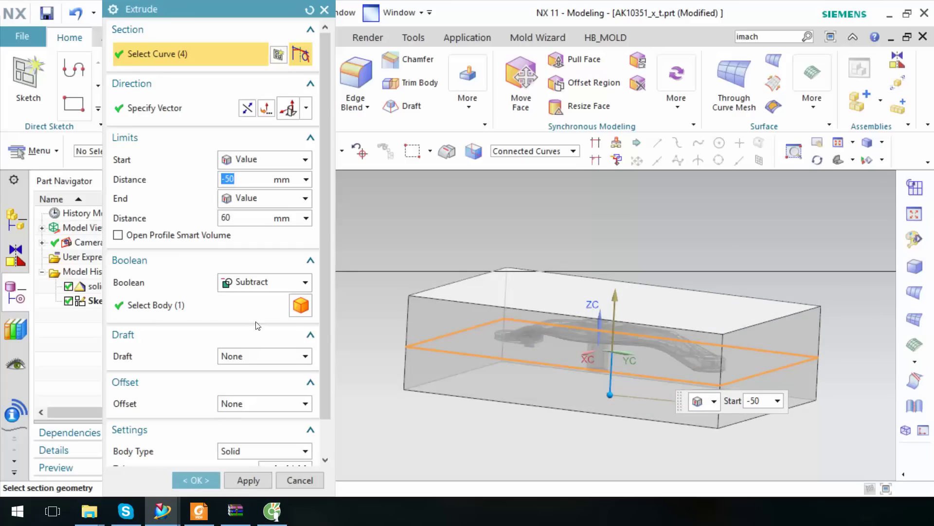
left_click(258, 282)
left_click(244, 300)
Step: Create the block, set its translucency to 61, and hide the rectangle sketch
left_click(209, 474)
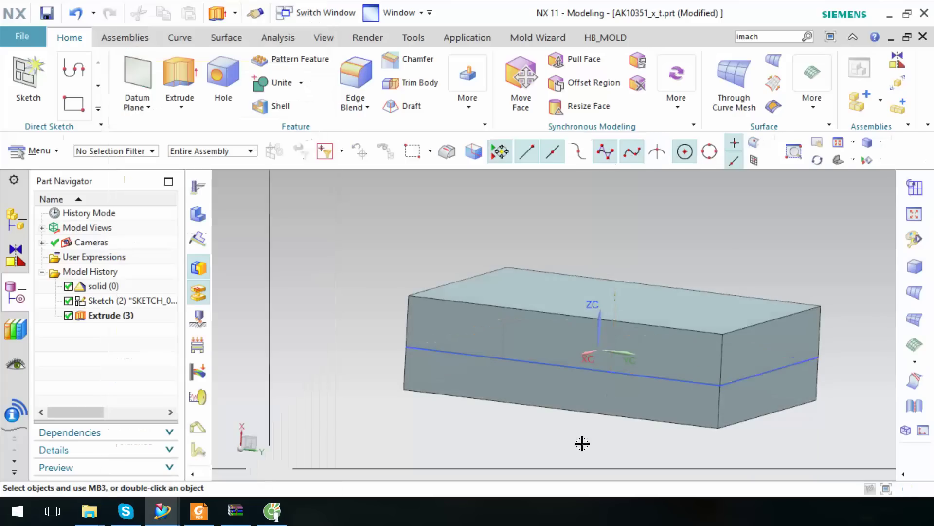
middle_click_drag(818, 294, 779, 273)
key("ctrl+j")
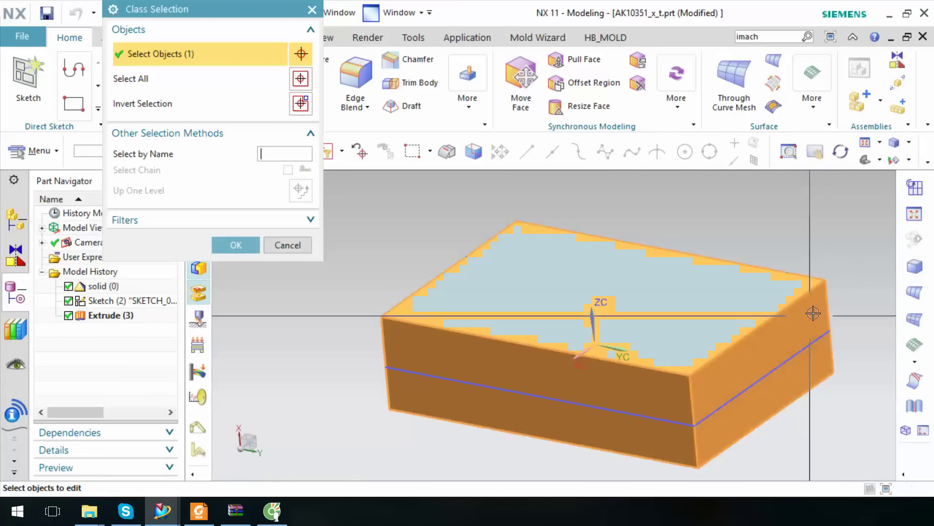
left_click(221, 239)
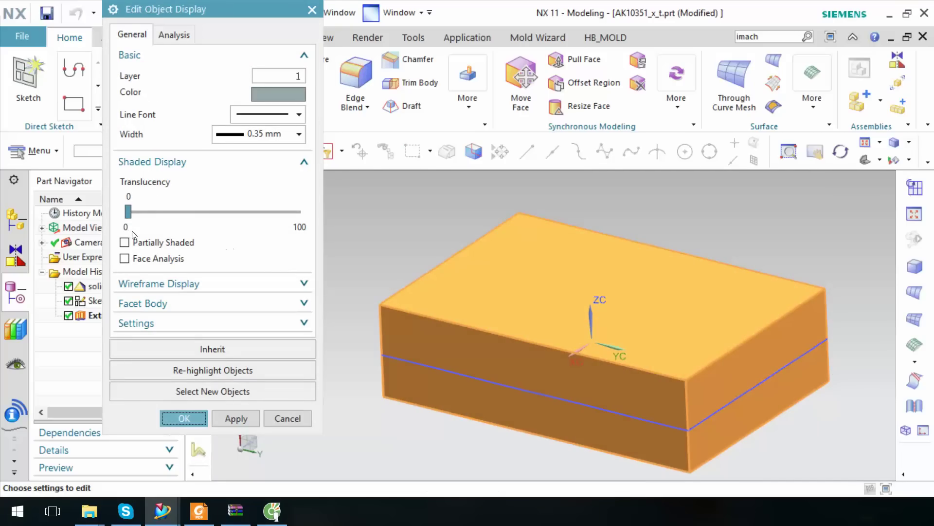
left_click_drag(126, 213, 233, 222)
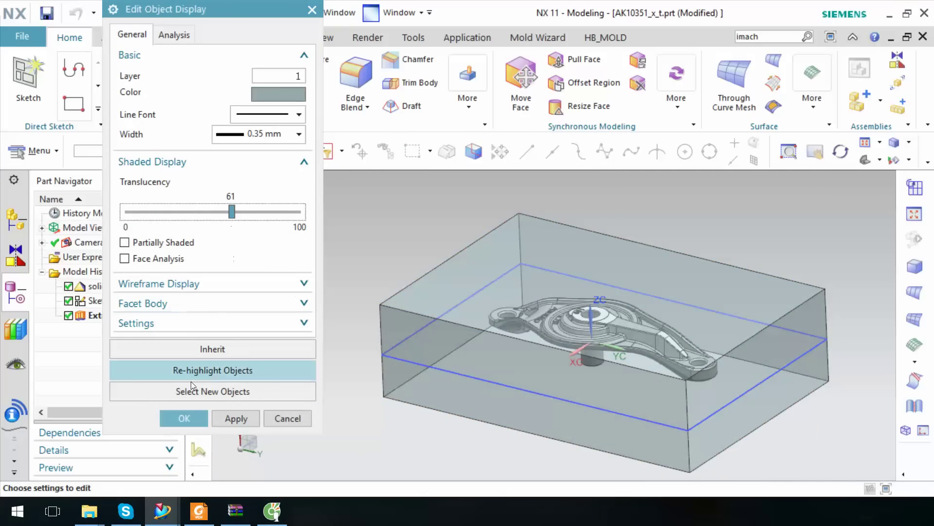
left_click(199, 418)
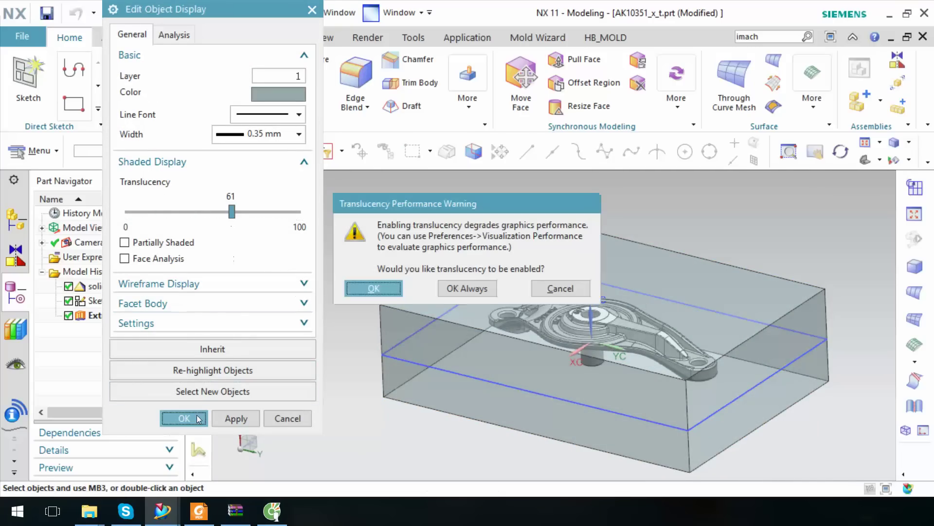
left_click(387, 289)
left_click(817, 343)
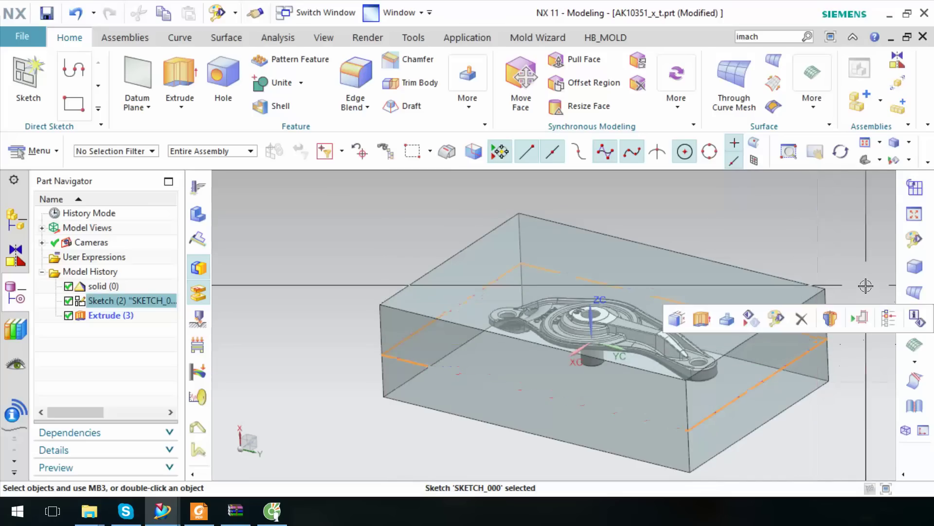
left_click(749, 320)
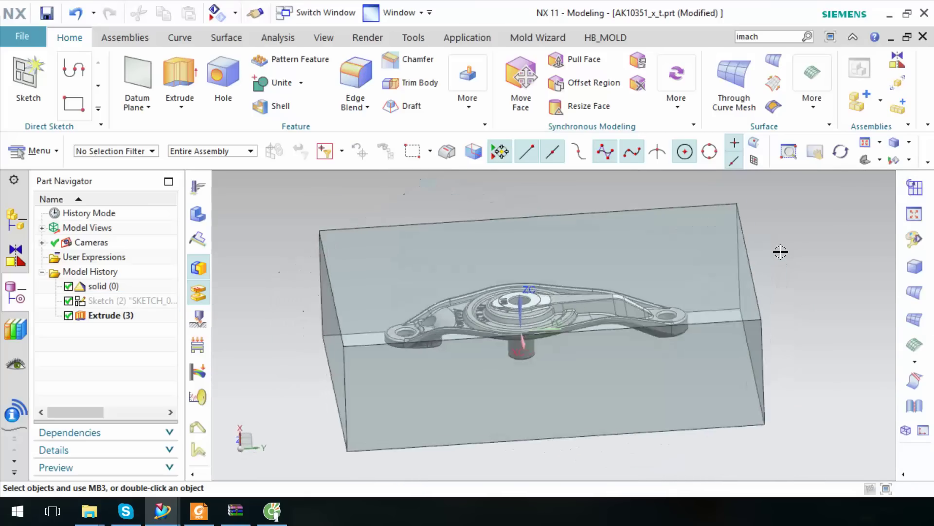
Step: Hide the extruded block so only the part remains visible
key("Home")
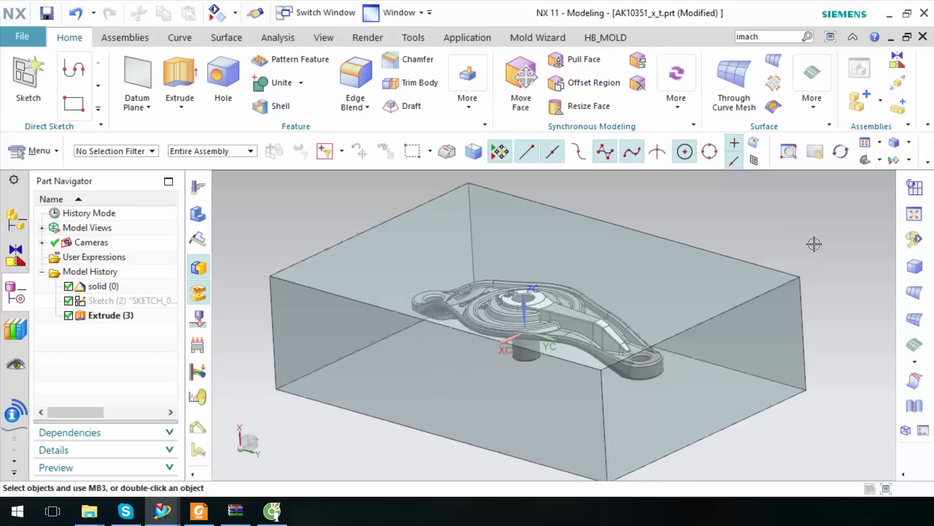
left_click(813, 346)
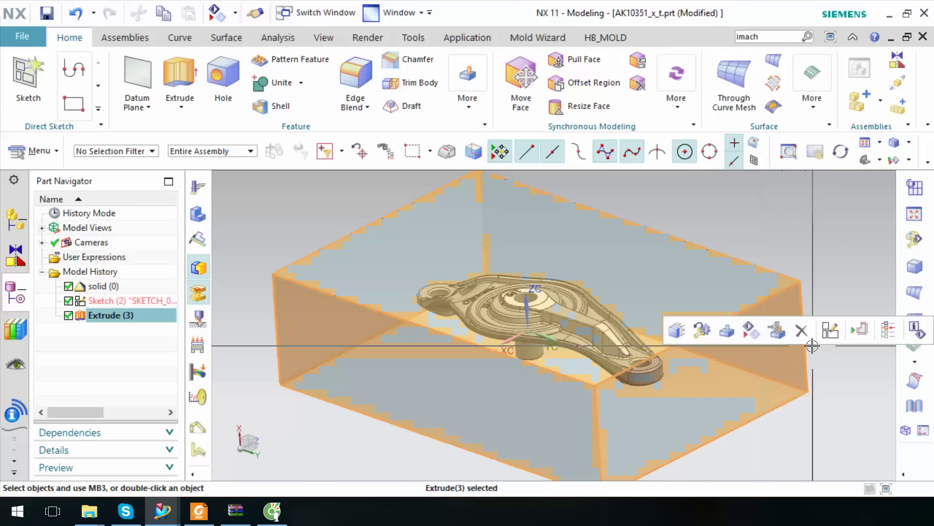
left_click(752, 330)
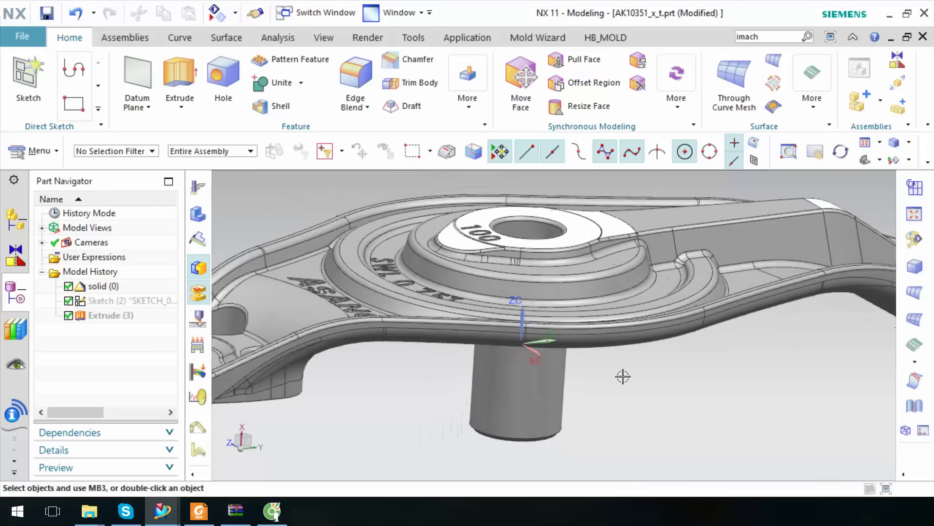
scroll(423, 360, "down", 3)
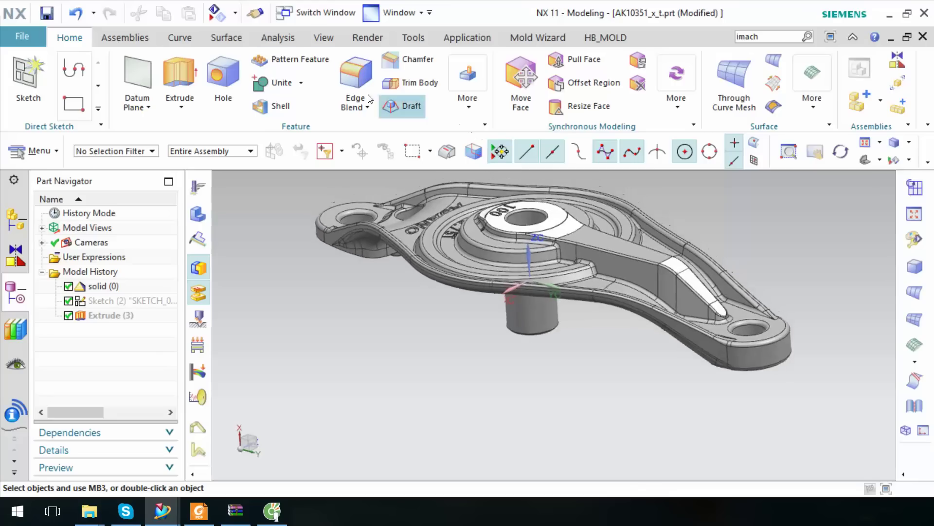
Step: Browse the Curve tools, then bring up the Surface tools
left_click(228, 37)
scroll(217, 37, "up", 1)
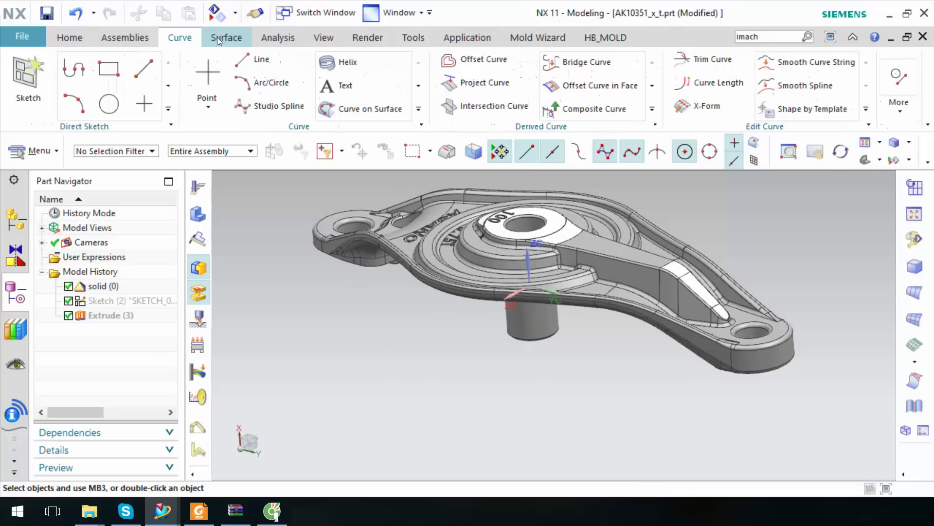
left_click(265, 38)
scroll(292, 39, "up", 1)
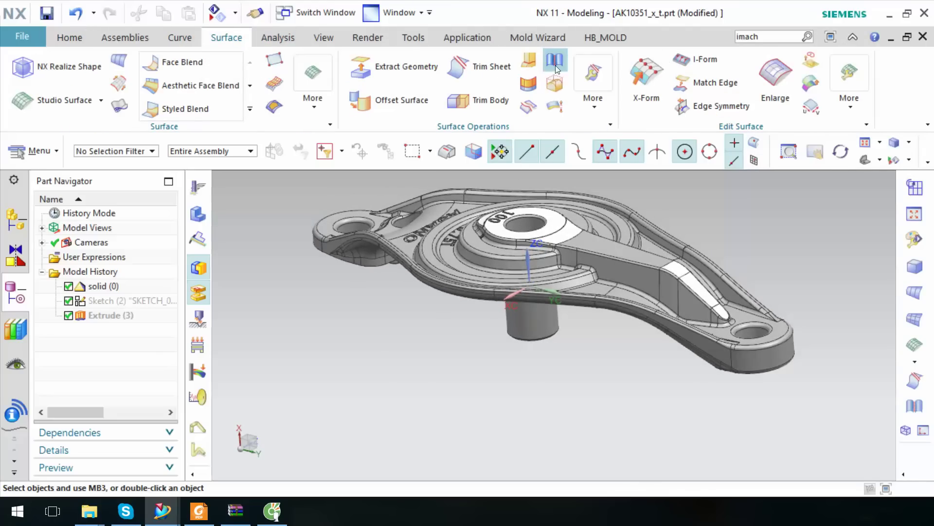
scroll(764, 344, "down", 3)
Step: Trial a 5 mm sheet extension on the part edges, reverse its side, then cancel it
scroll(764, 343, "down", 2)
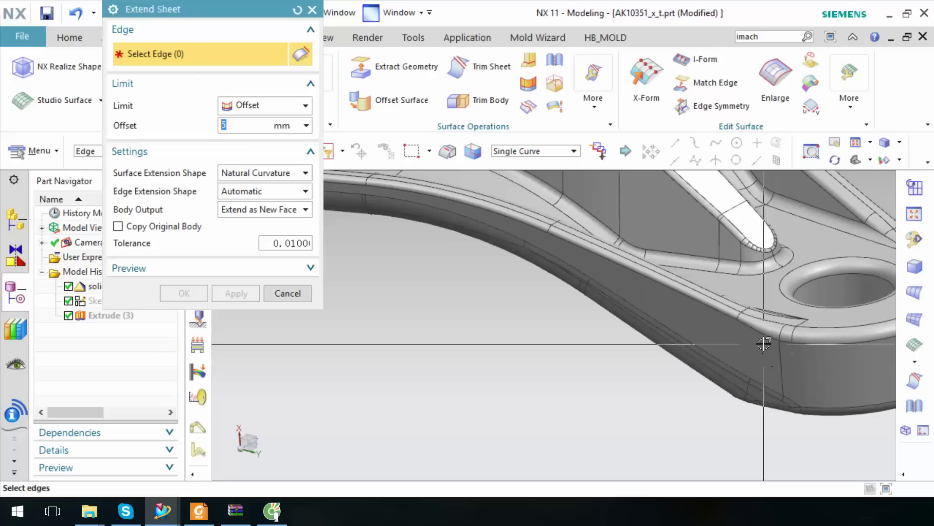
left_click(728, 322)
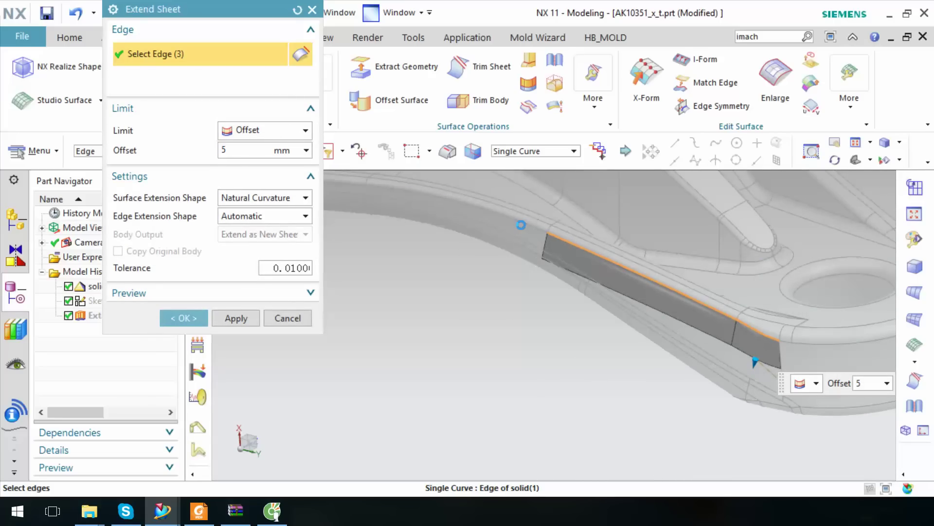
scroll(520, 225, "up", 3)
middle_click_drag(521, 224, 370, 185)
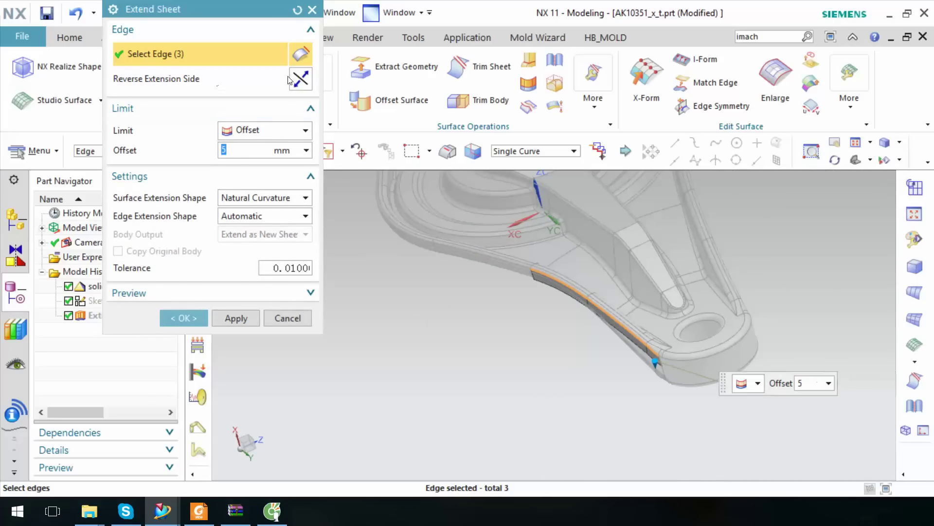
left_click(305, 79)
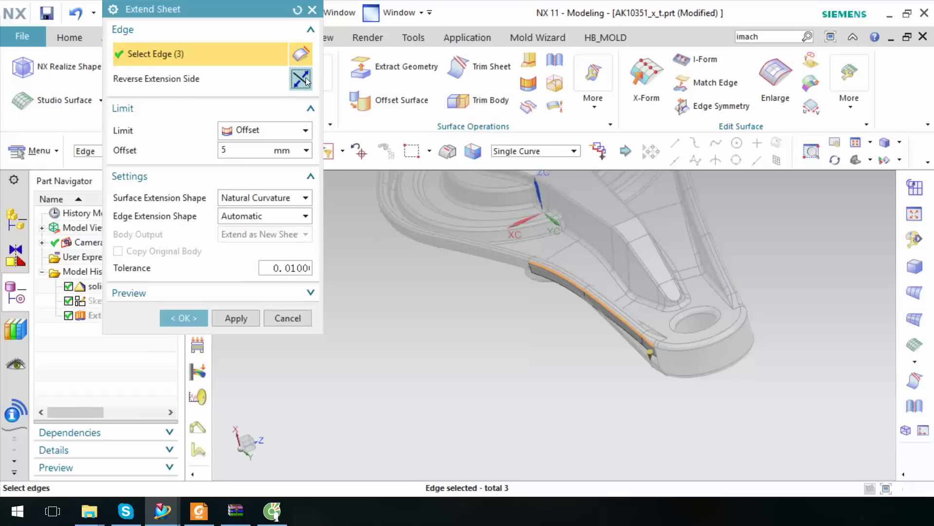
left_click(303, 317)
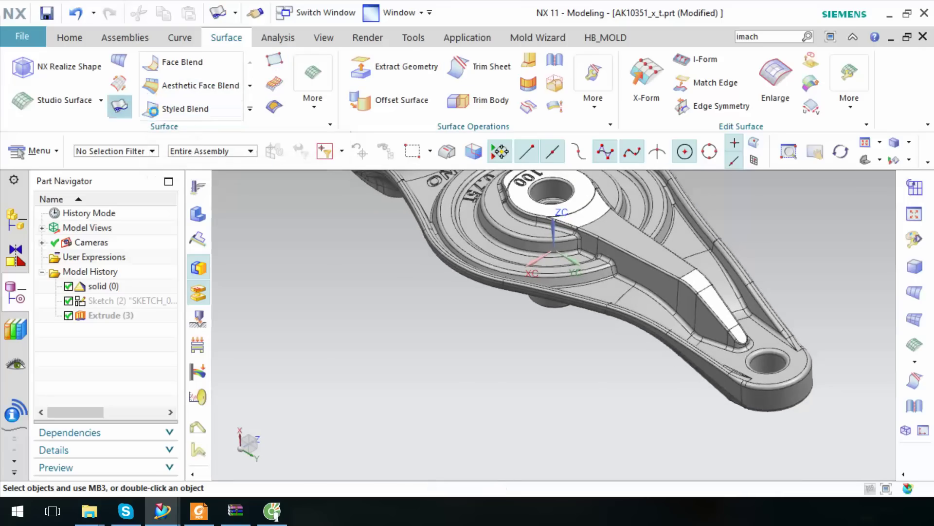
Step: Set the Law Extension type to Vector with the Z axis as reference direction
scroll(739, 388, "down", 3)
scroll(723, 323, "down", 2)
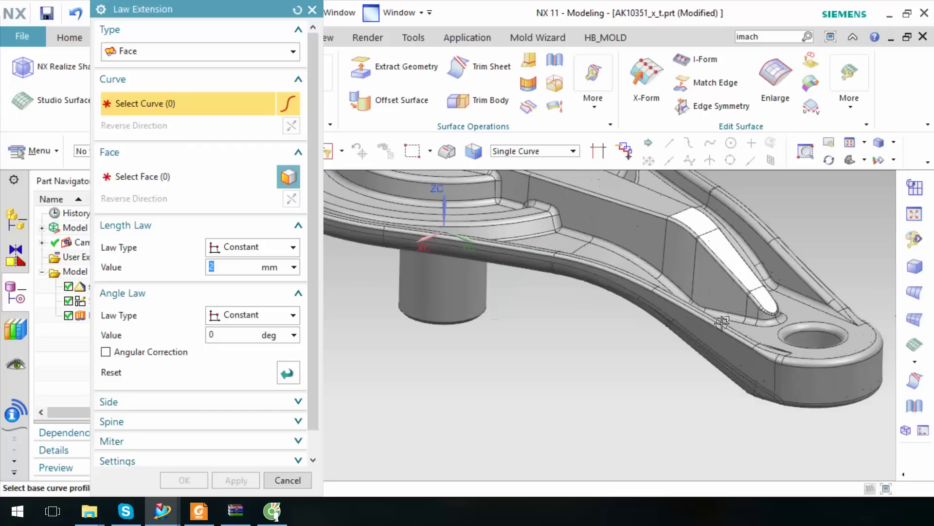
middle_click_drag(628, 287, 603, 284)
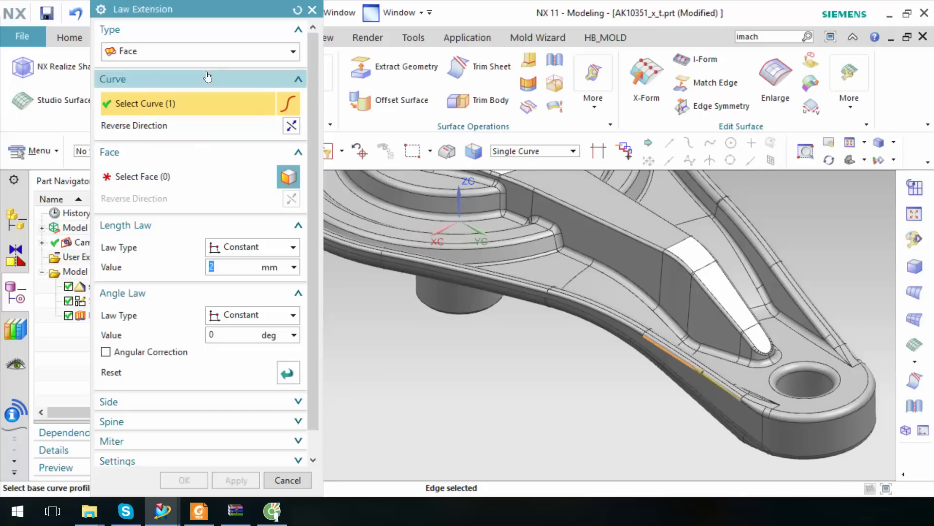
left_click(195, 52)
left_click(180, 81)
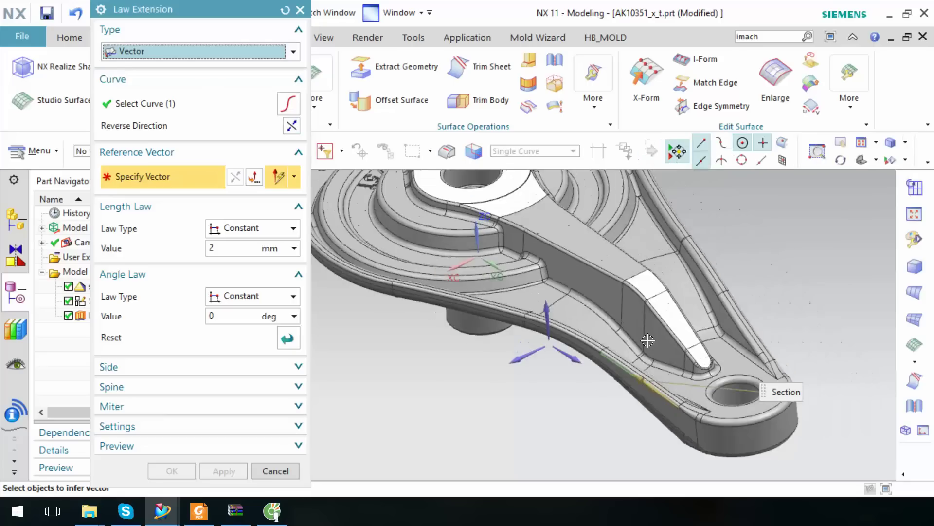
middle_click_drag(574, 302, 540, 323)
left_click(539, 319)
Step: Redefine the reference vector from a part edge and select the first base edges
scroll(560, 335, "down", 2)
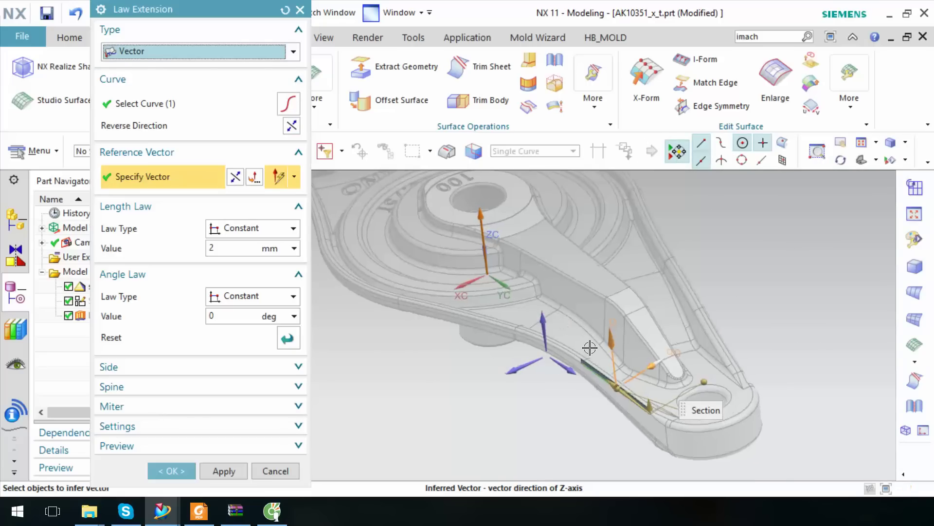
scroll(584, 348, "down", 2)
scroll(570, 360, "down", 2)
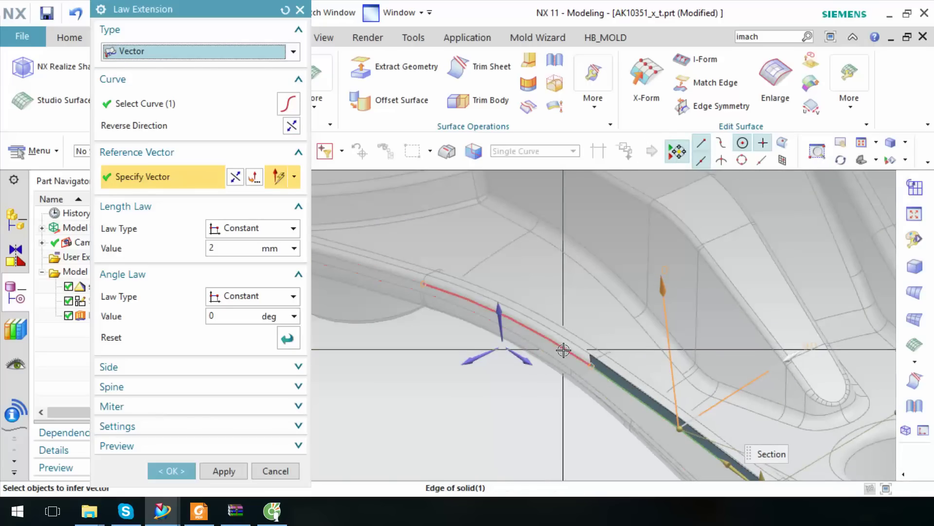
left_click(517, 325)
scroll(517, 325, "up", 3)
mouse_move(521, 325)
middle_mouse_down()
mouse_move(547, 323)
mouse_move(519, 268)
middle_mouse_up()
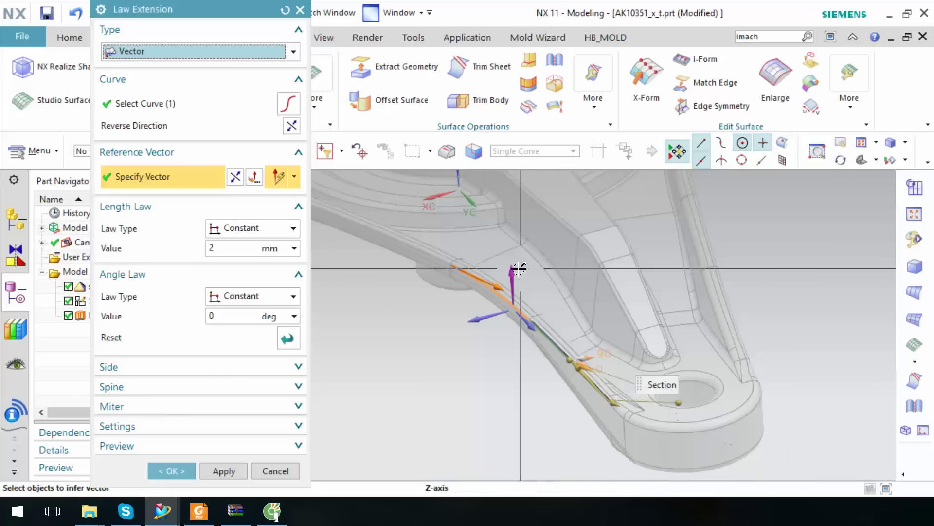
left_click(203, 103)
scroll(515, 317, "down", 2)
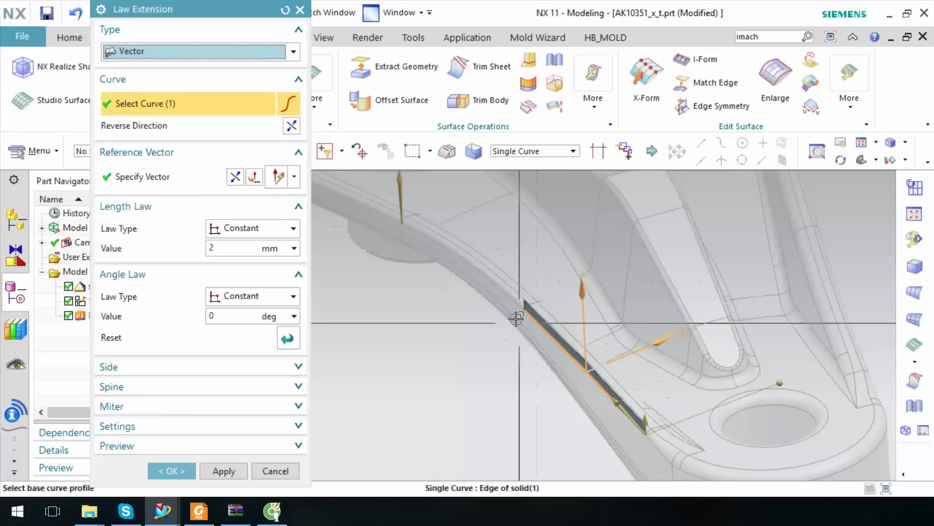
scroll(508, 290, "down", 2)
left_click(507, 289)
scroll(564, 317, "up", 3)
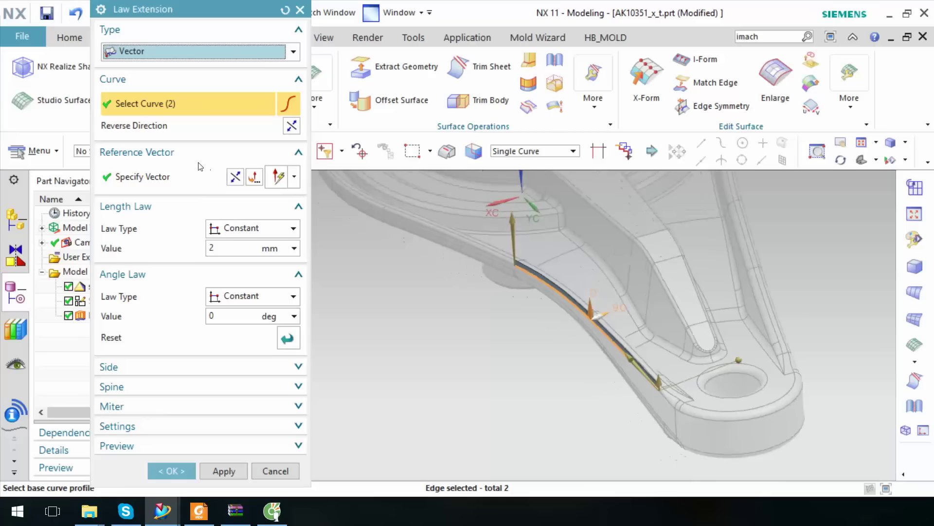
Step: Set the extension angle to 90° and length to 20 mm, reversing the reference vector
left_click(236, 311)
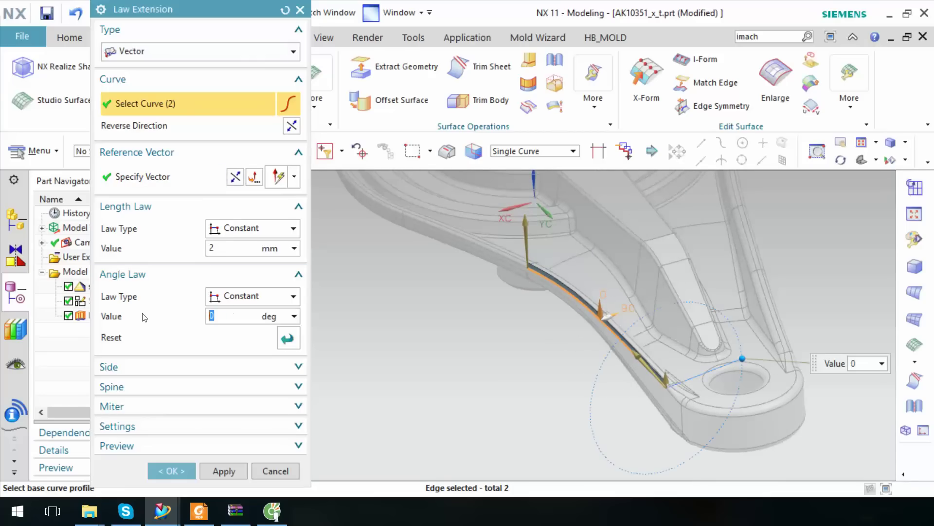
type("90")
key("Return")
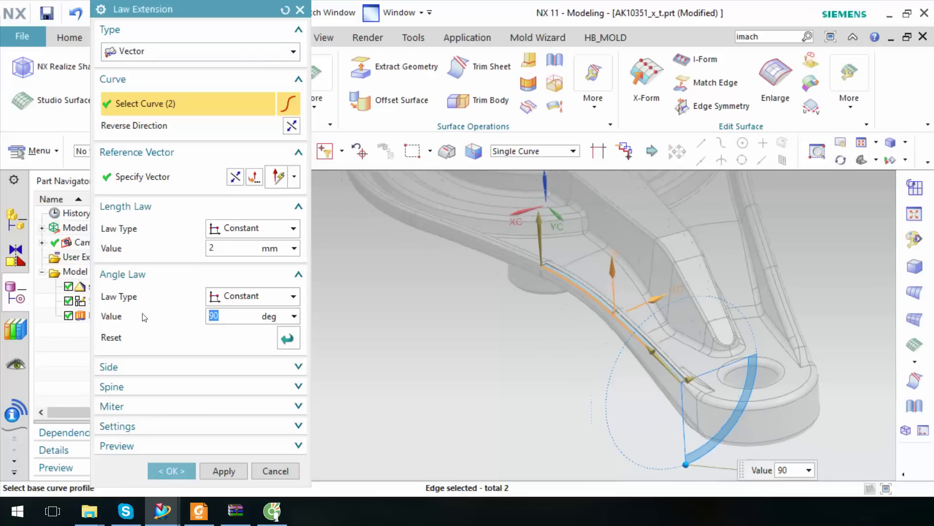
left_click(236, 177)
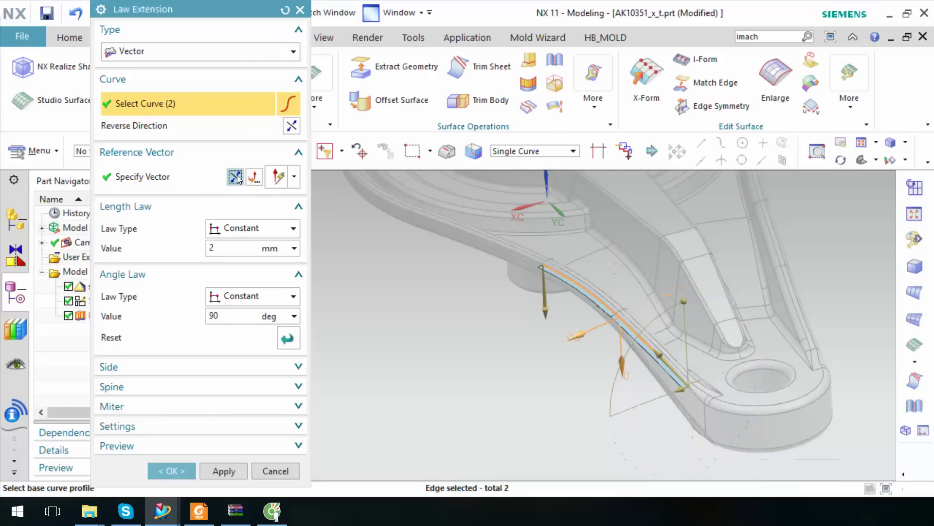
scroll(476, 265, "up", 2)
scroll(567, 295, "up", 1)
scroll(463, 285, "up", 3)
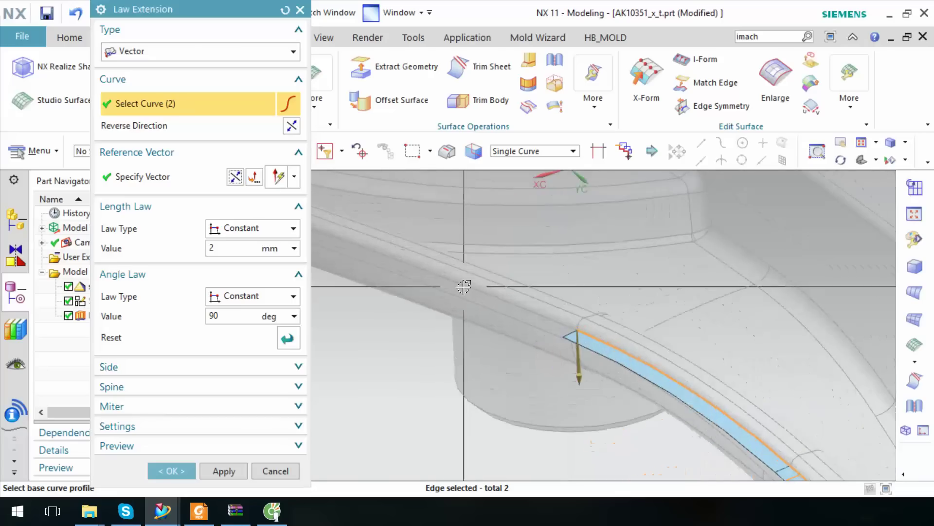
scroll(463, 285, "up", 2)
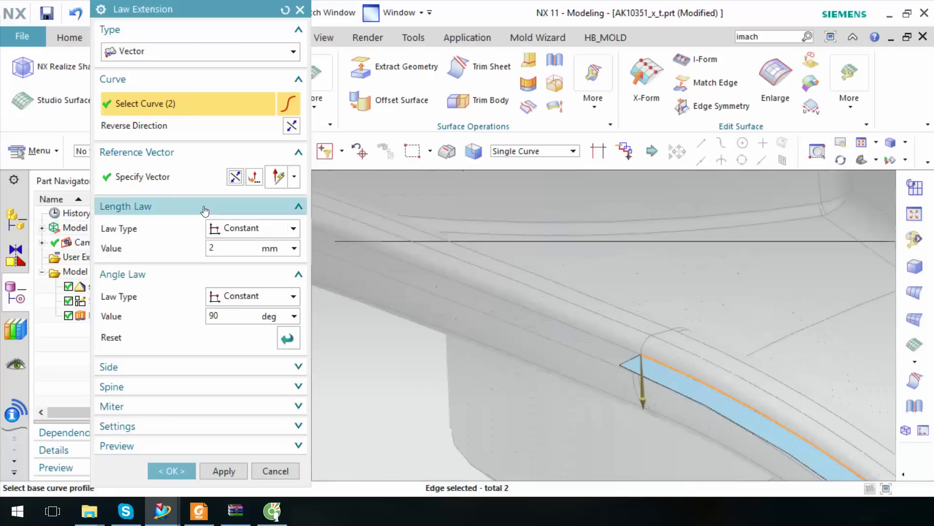
left_click(213, 248)
scroll(457, 233, "down", 2)
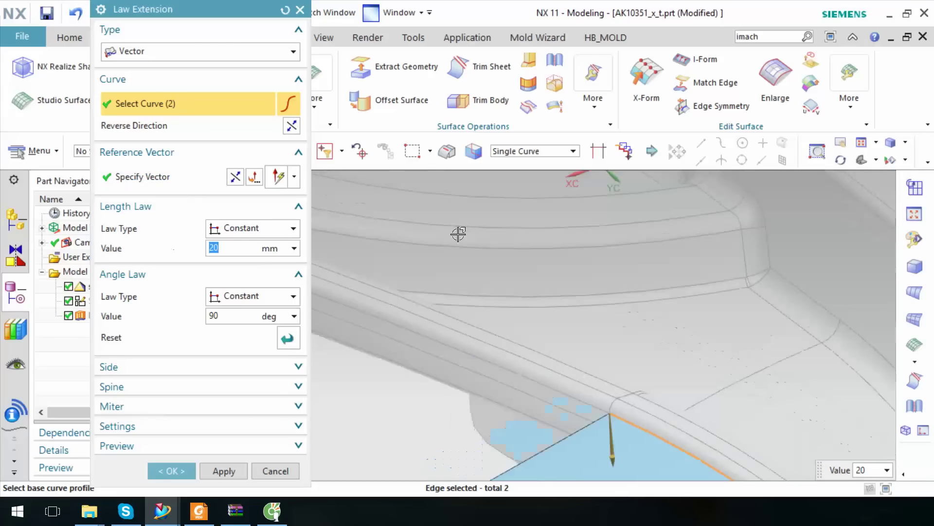
scroll(457, 234, "down", 2)
scroll(486, 254, "down", 1)
scroll(552, 289, "down", 1)
scroll(553, 288, "up", 3)
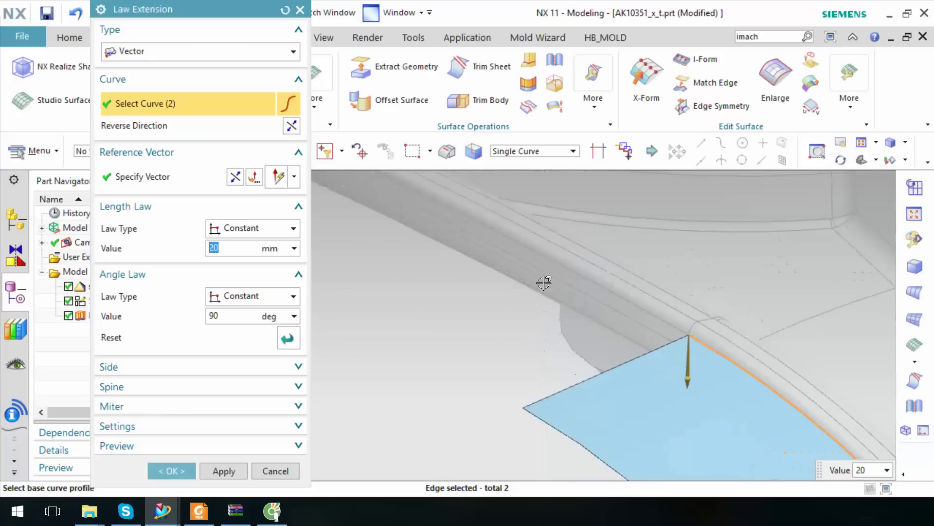
Step: Add further outer edges to the base curve chain, removing one that breaks it
left_click(569, 272)
mouse_move(574, 273)
middle_mouse_down()
mouse_move(607, 304)
mouse_move(602, 315)
mouse_move(594, 271)
mouse_move(646, 271)
middle_mouse_up()
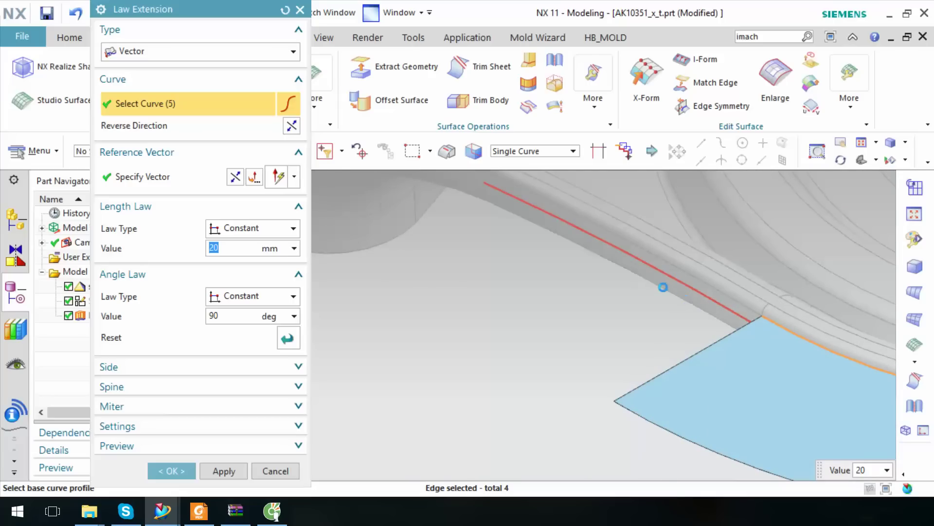
left_click(661, 278)
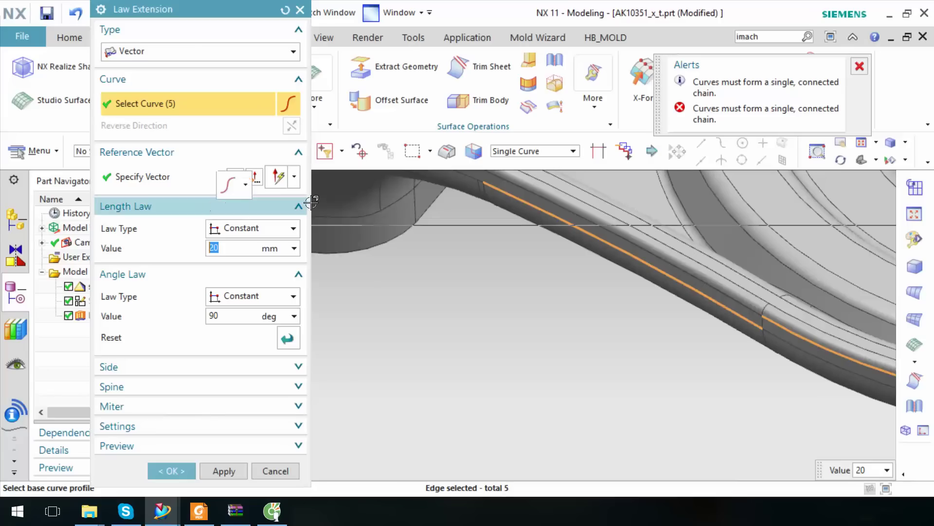
left_click(636, 264, "shift")
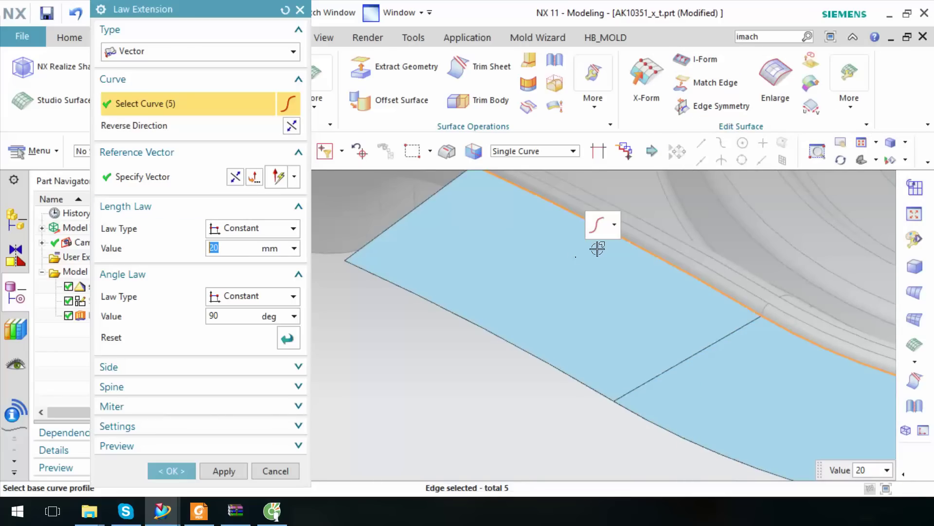
scroll(598, 248, "down", 2)
left_click(574, 151)
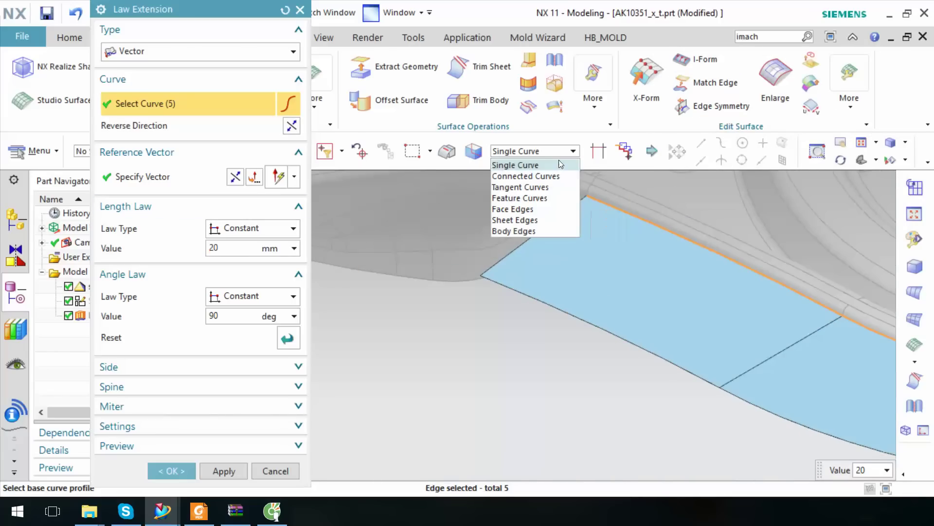
Step: Use Tangent Curves to select the full 24-edge loop and lengthen the sheet to 105 mm
left_click(539, 188)
mouse_move(540, 189)
middle_mouse_down("shift")
mouse_move(563, 194)
mouse_move(587, 219)
middle_mouse_up("shift")
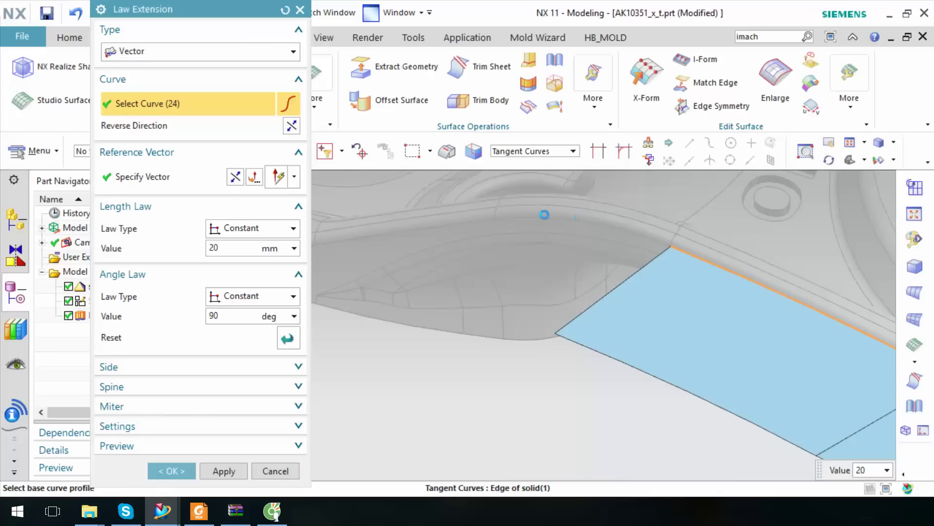
scroll(513, 250, "down", 2)
scroll(523, 246, "down", 2)
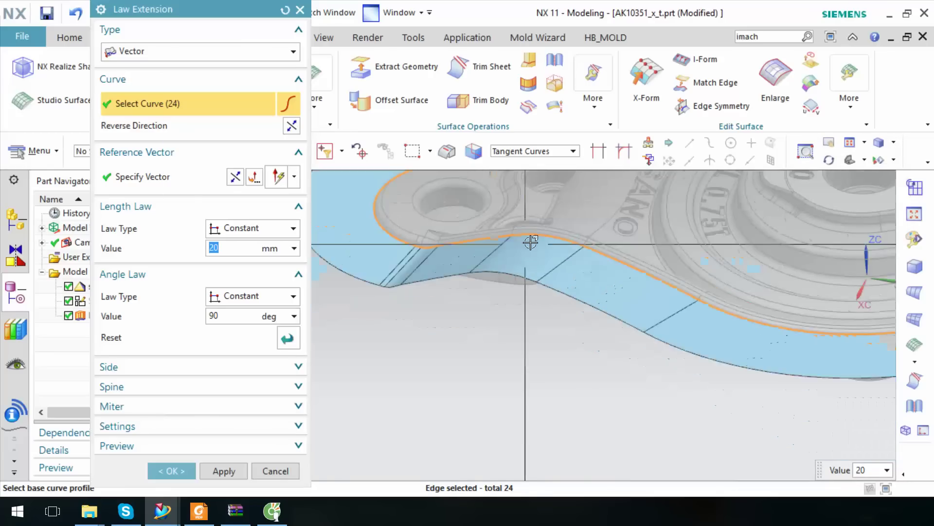
scroll(532, 242, "down", 2)
middle_click_drag(535, 242, 671, 312)
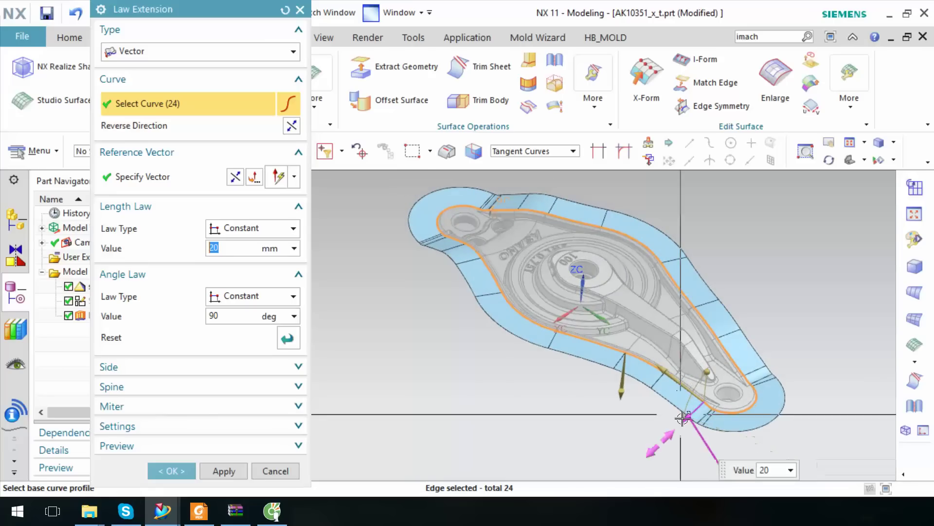
left_click_drag(647, 433, 599, 446)
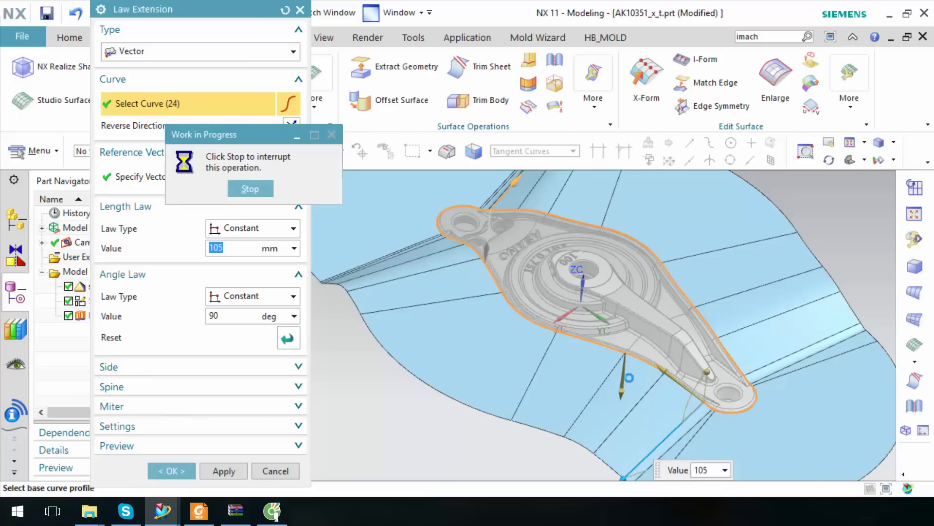
mouse_move(629, 377)
middle_mouse_down()
mouse_move(608, 346)
mouse_move(577, 340)
middle_mouse_up()
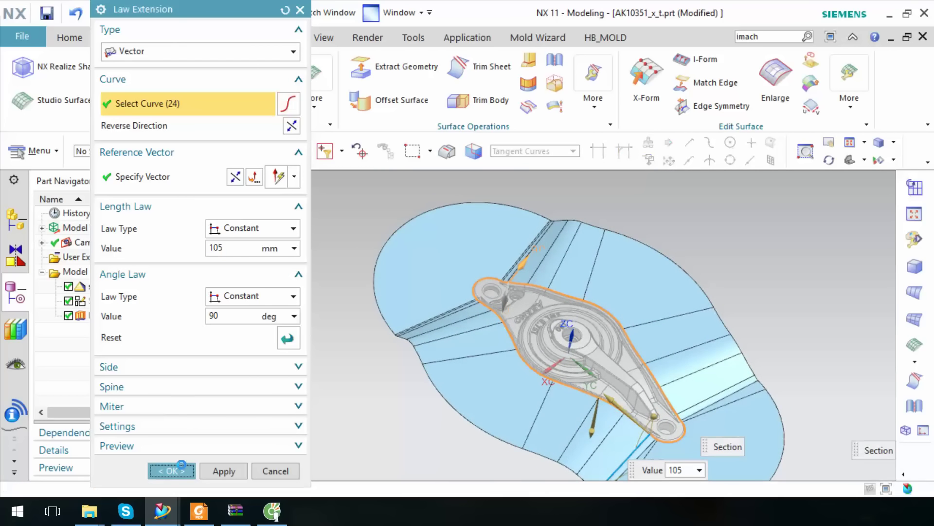
middle_click(680, 349)
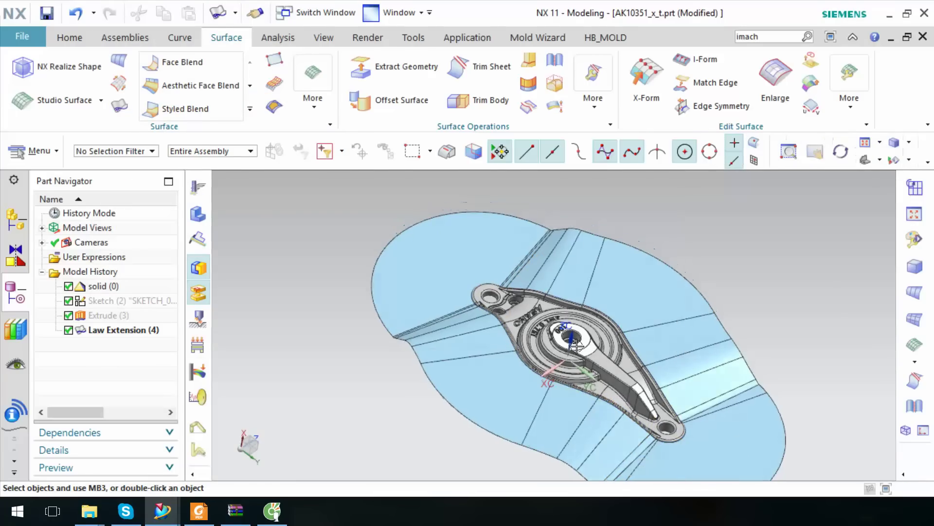
Step: Confirm the law extension, show the Extrude (3) block, and reopen Law Extension (4) at 150 mm
left_click(100, 306)
right_click(100, 308)
left_click(91, 315)
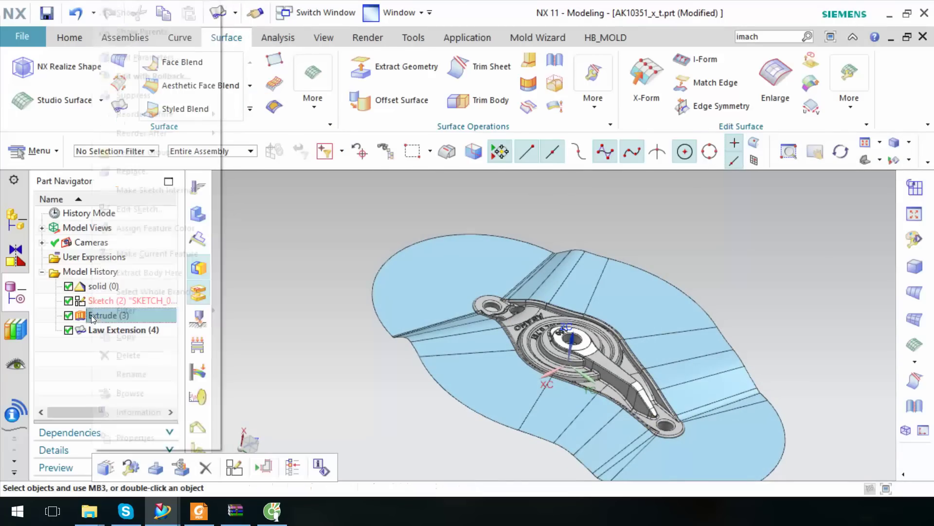
right_click(91, 315)
left_click(136, 23)
mouse_move(487, 316)
middle_mouse_down()
mouse_move(538, 286)
mouse_move(702, 416)
mouse_move(700, 289)
middle_mouse_up()
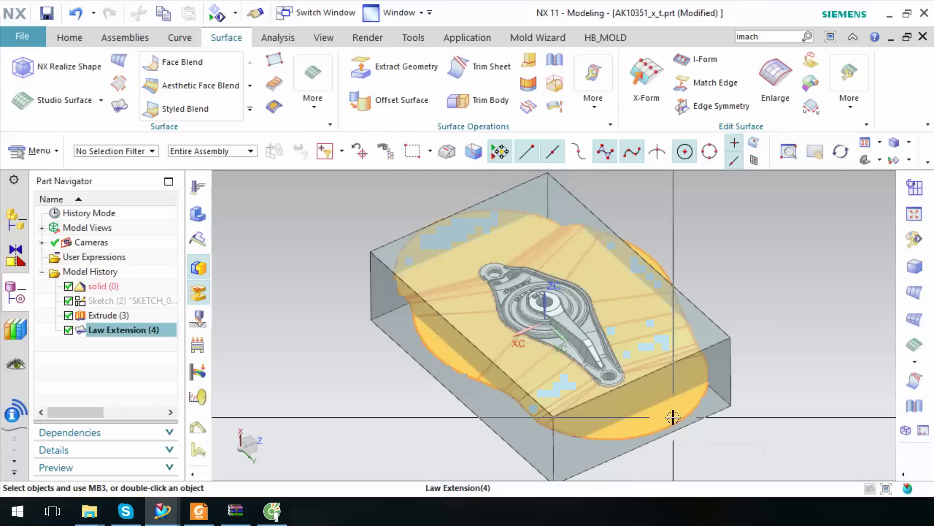
double_click(124, 330)
type("150")
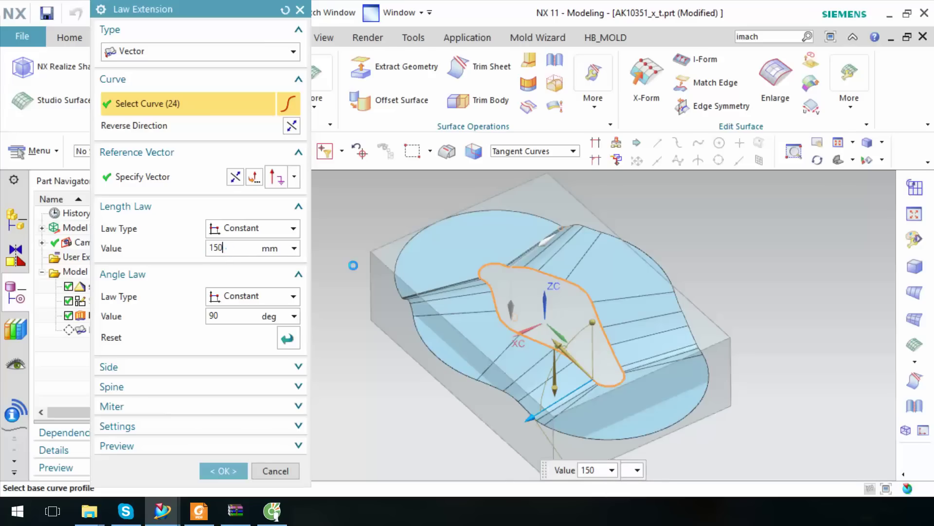
middle_click_drag(353, 265, 530, 309)
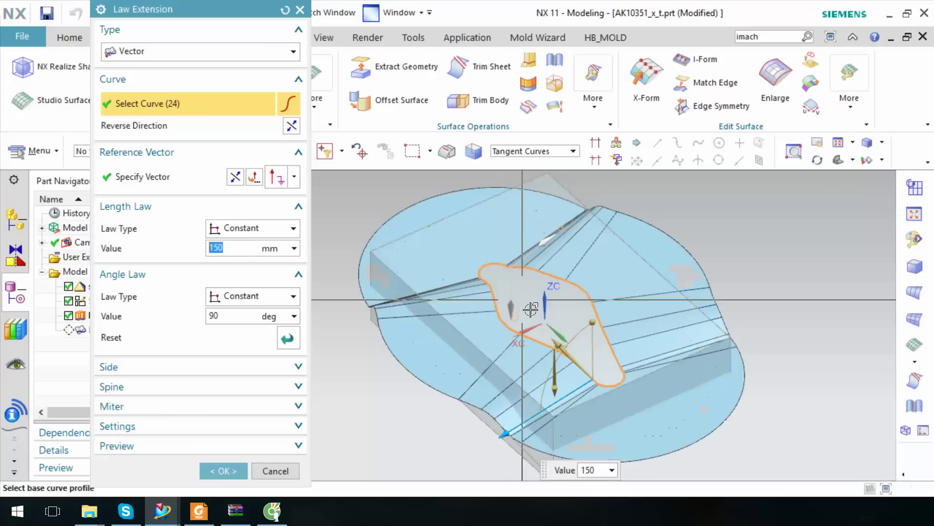
Step: Confirm the 150 mm Law Extension (4) edit and orbit to inspect the block and sheet
left_click(224, 471)
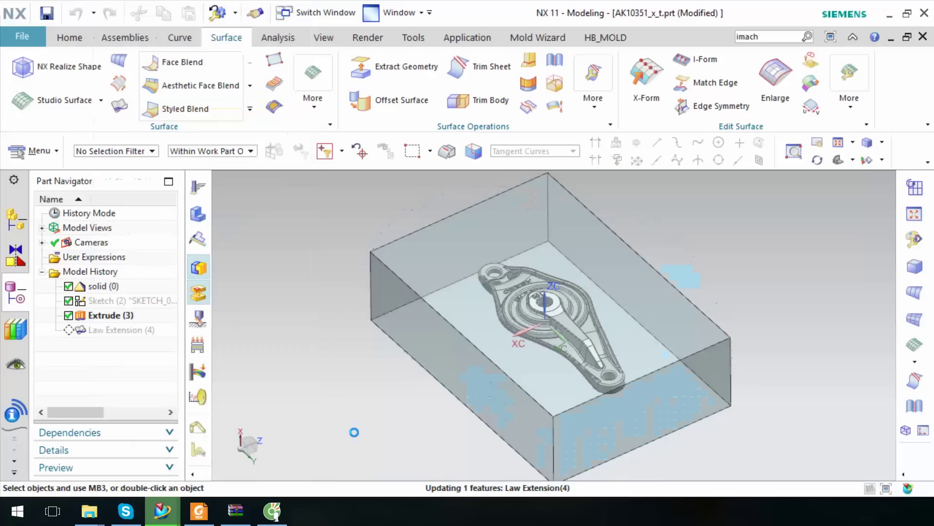
middle_click_drag(689, 326, 689, 354)
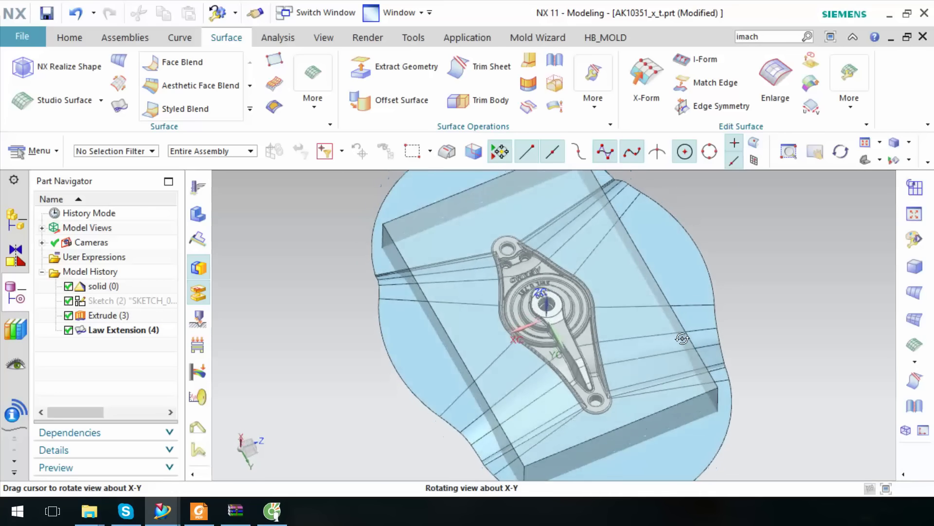
scroll(683, 338, "up", 2)
scroll(696, 335, "up", 3)
scroll(705, 334, "up", 3)
scroll(718, 332, "up", 2)
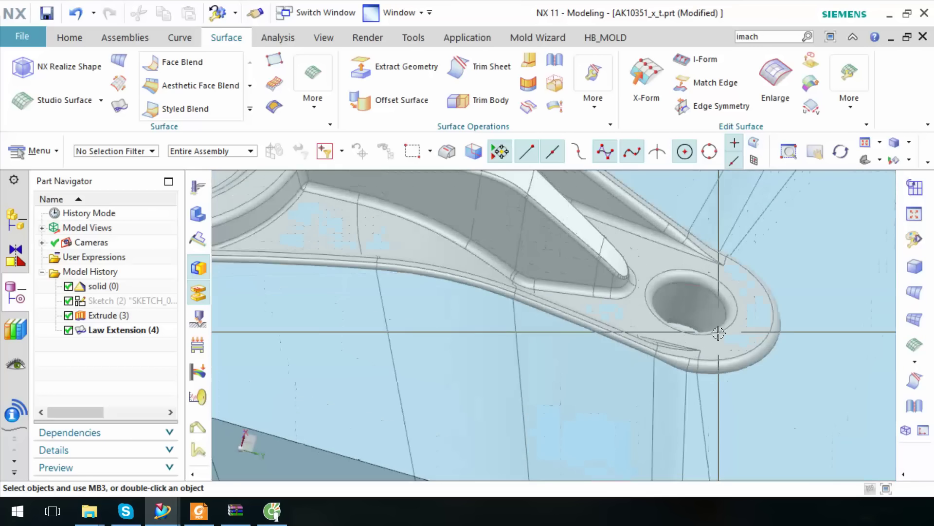
scroll(557, 365, "down", 5)
scroll(782, 319, "down", 2)
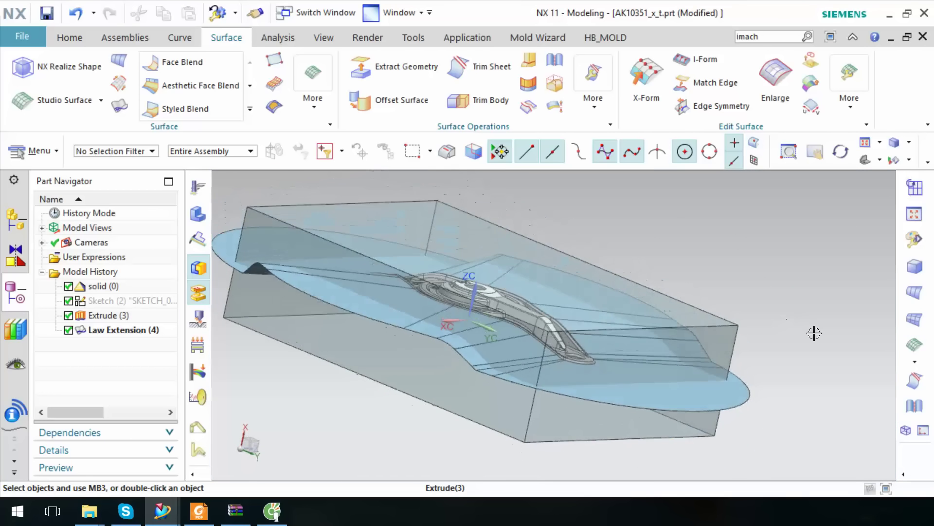
middle_click_drag(815, 333, 359, 338)
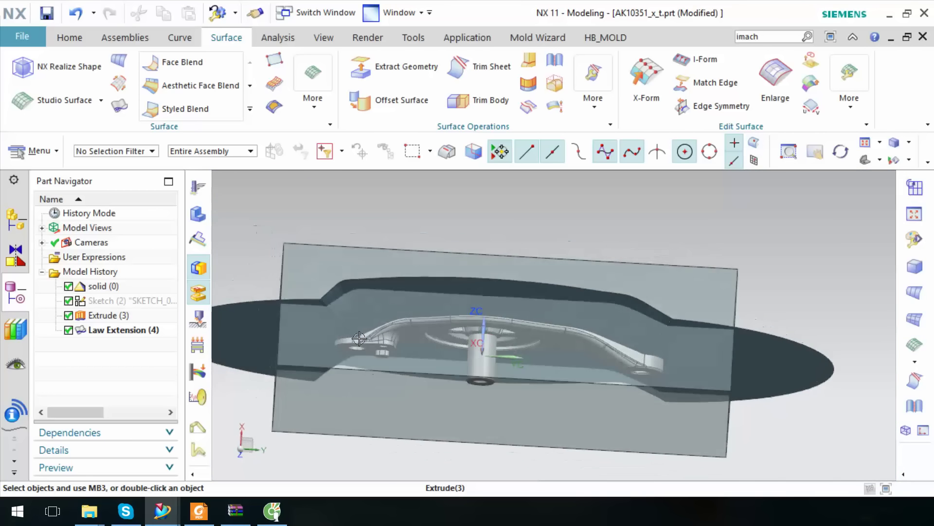
scroll(526, 334, "up", 3)
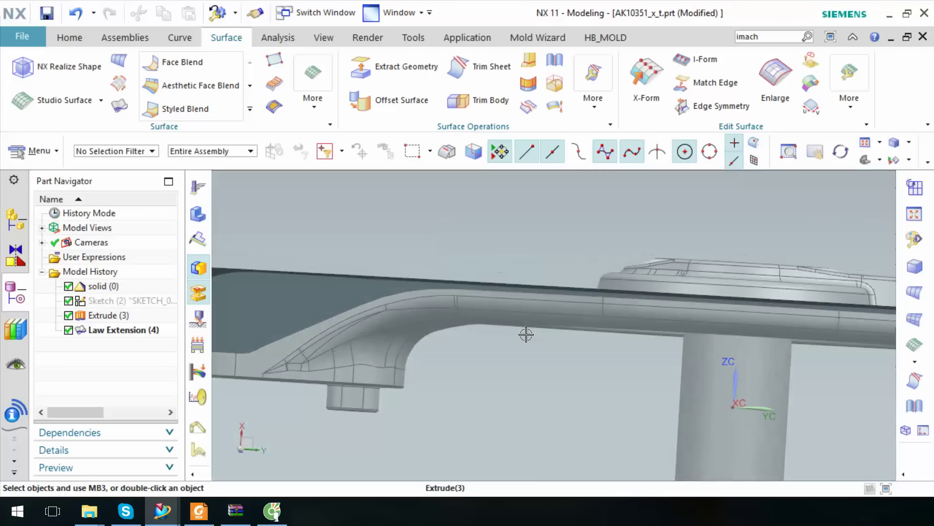
mouse_move(525, 333)
middle_mouse_down()
mouse_move(438, 308)
mouse_move(525, 321)
middle_mouse_up()
scroll(525, 321, "down", 3)
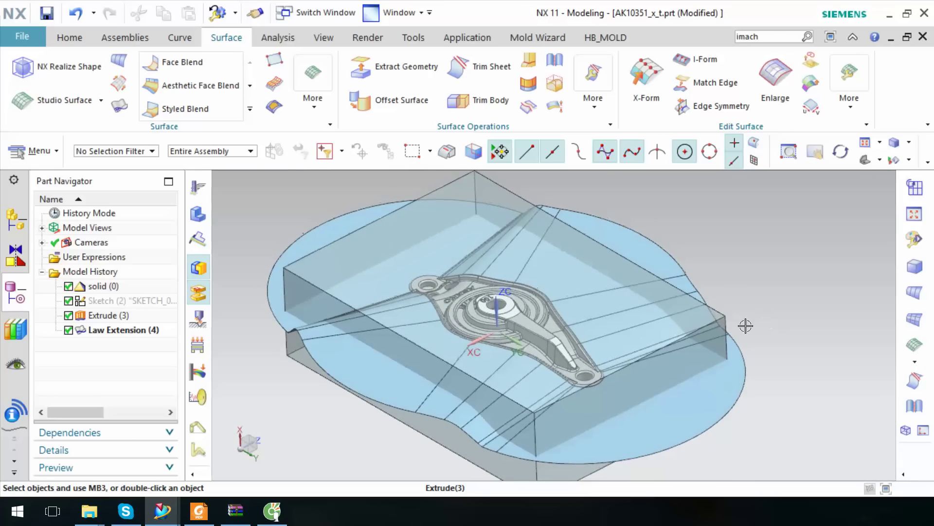
Step: Hide the Extrude (3) block and inspect the extension sheet around the part's 100 hole
left_click(688, 349)
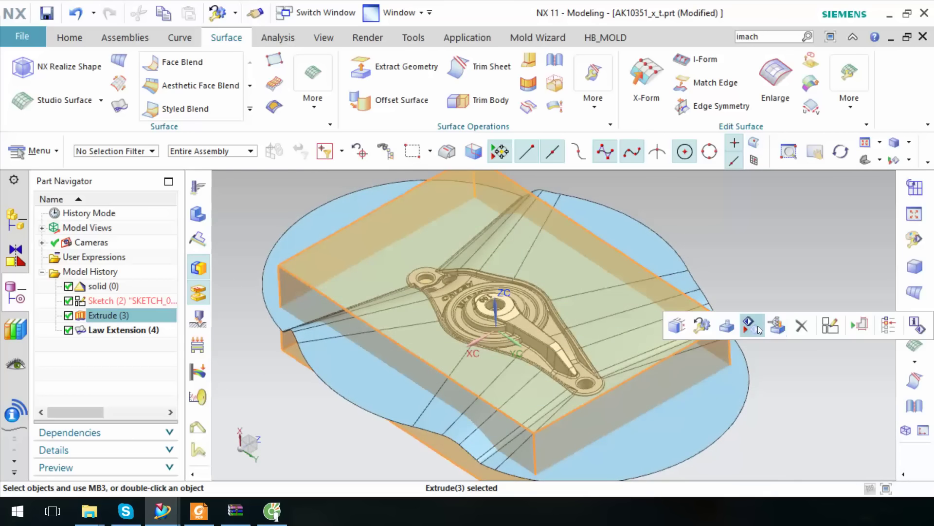
left_click(758, 330)
scroll(734, 324, "up", 5)
middle_click_drag(648, 317, 496, 289)
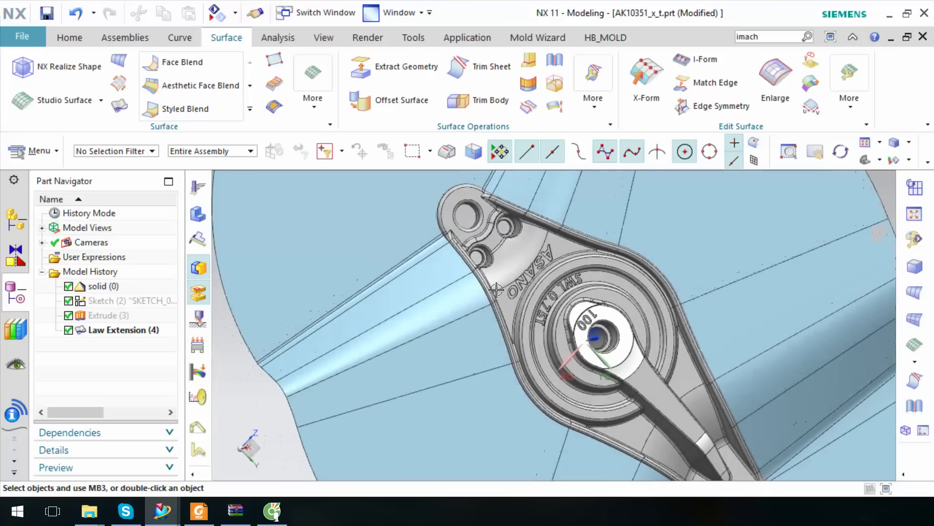
scroll(496, 289, "up", 3)
middle_click_drag(449, 215, 490, 280)
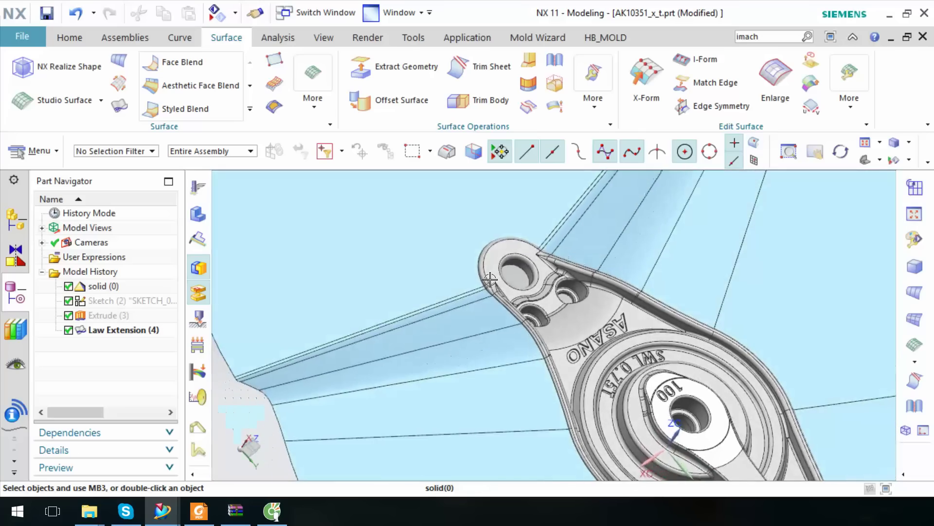
scroll(490, 279, "up", 3)
scroll(595, 326, "up", 3)
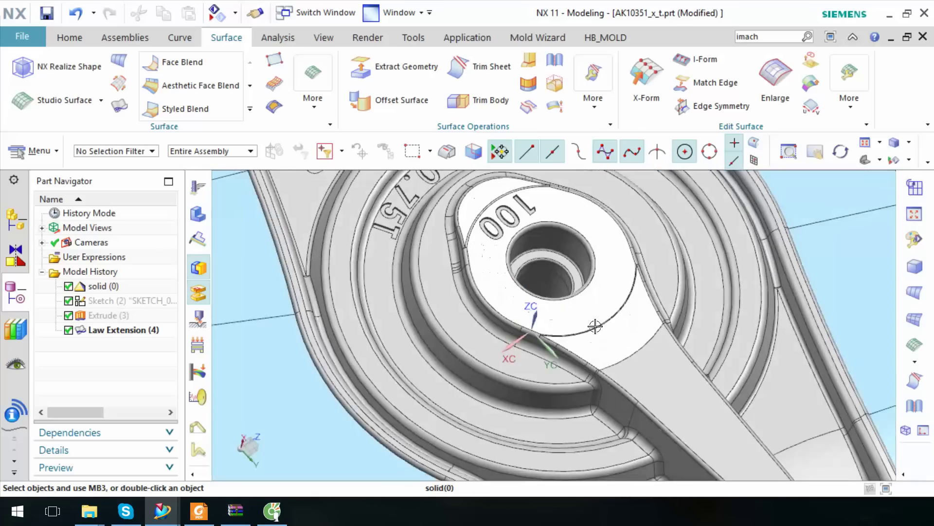
scroll(590, 325, "down", 2)
mouse_move(584, 321)
middle_mouse_down()
mouse_move(554, 311)
mouse_move(535, 341)
middle_mouse_up()
scroll(554, 310, "down", 5)
scroll(535, 341, "up", 5)
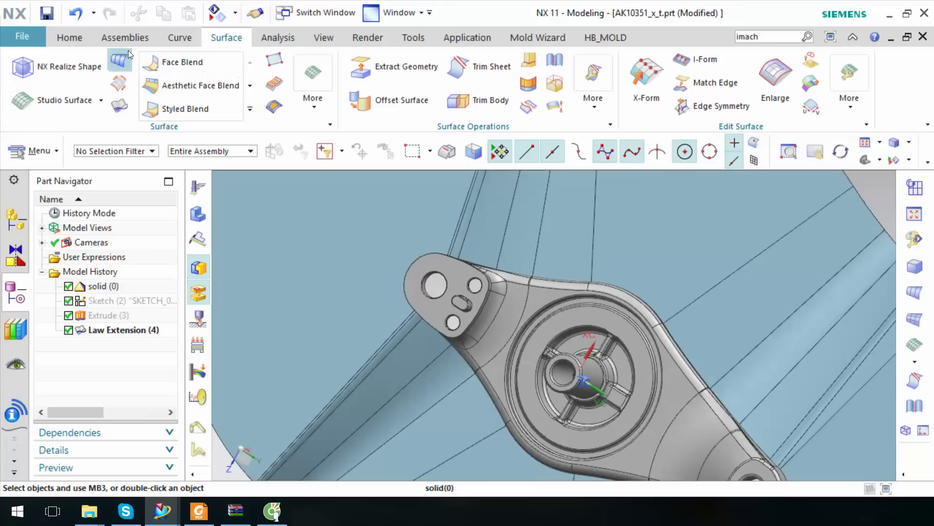
left_click(83, 38)
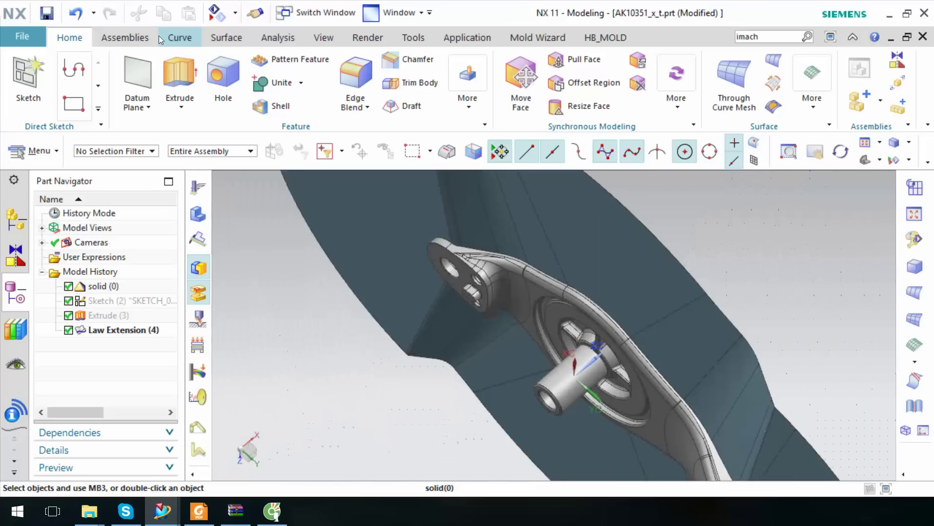
left_click(217, 37)
Step: Start a Bounded Plane and orbit the view toward the part's holes
left_click(302, 90)
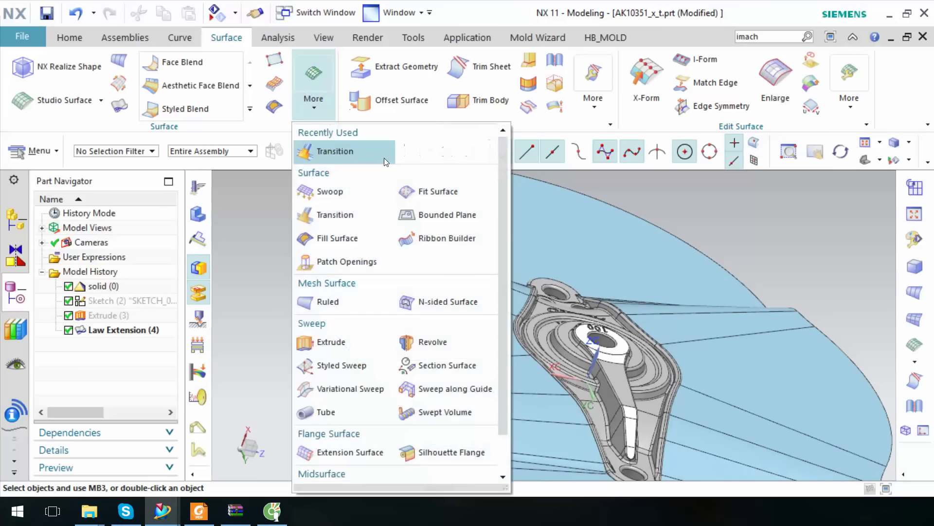
left_click(425, 217)
mouse_move(679, 384)
middle_mouse_down()
mouse_move(514, 288)
mouse_move(671, 303)
mouse_move(599, 317)
middle_mouse_up()
scroll(515, 288, "up", 3)
scroll(514, 288, "up", 2)
scroll(504, 301, "down", 5)
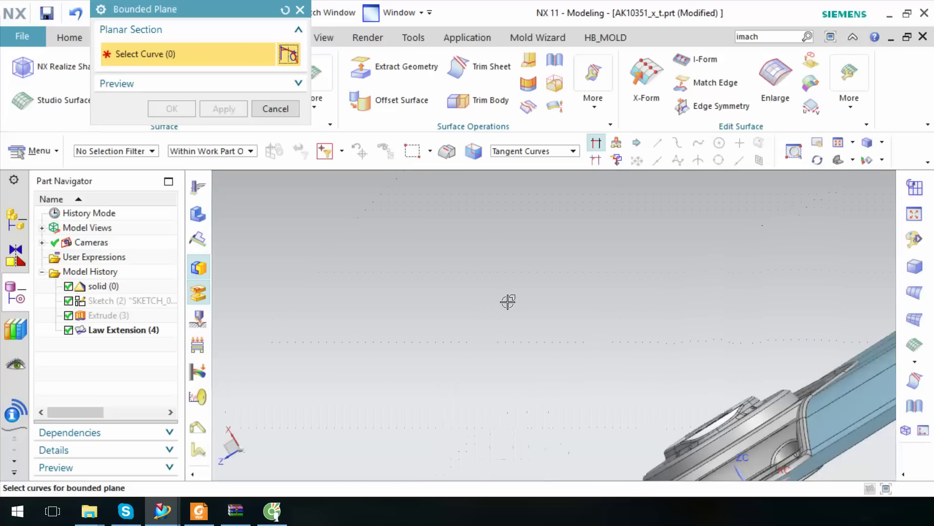
middle_click_drag(506, 302, 730, 255)
Step: Set the viewport background to Graduated Dark Grey
right_click(803, 290)
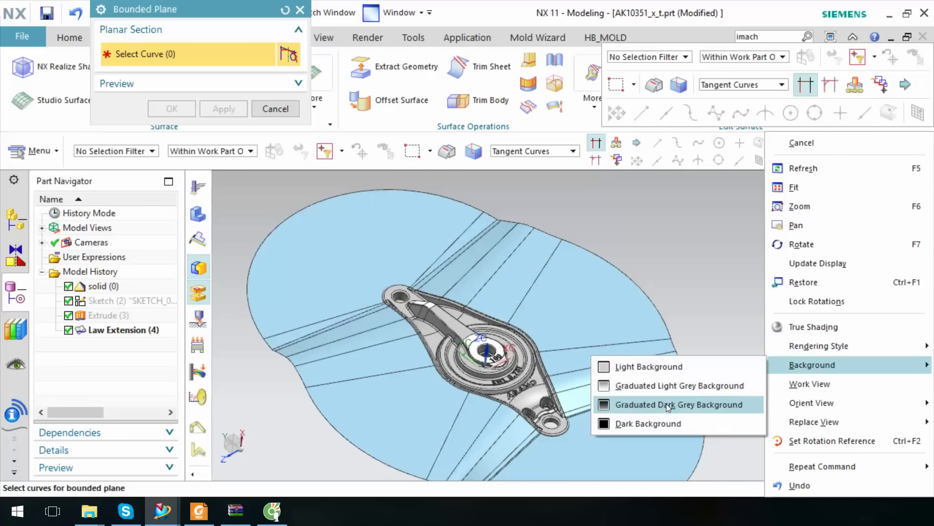
left_click(668, 407)
middle_click_drag(667, 408, 585, 363)
scroll(585, 363, "up", 5)
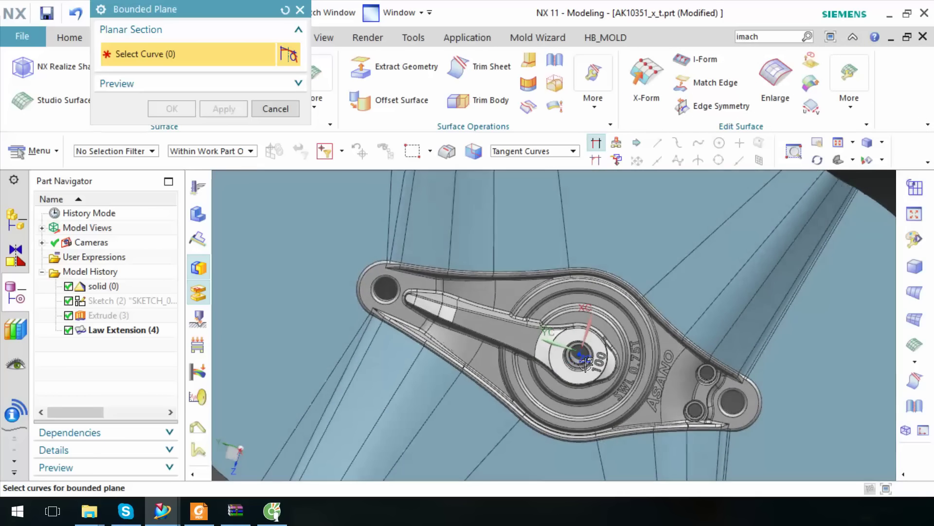
scroll(586, 363, "up", 3)
scroll(579, 352, "up", 1)
scroll(578, 349, "down", 2)
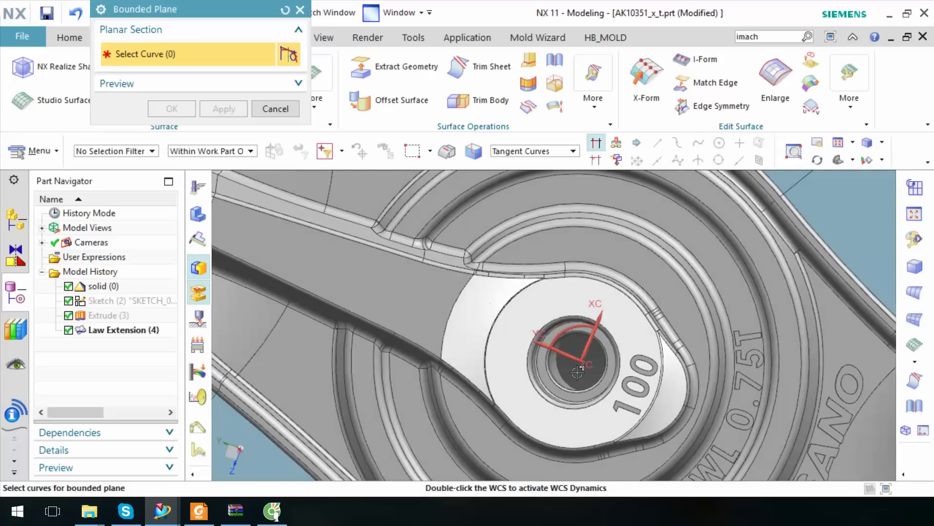
scroll(578, 349, "down", 3)
scroll(689, 415, "up", 3)
Step: Zoom in on the small hole and pick its rim as the bounded plane boundary
mouse_move(578, 349)
middle_mouse_down()
mouse_move(689, 415)
mouse_move(662, 341)
middle_mouse_up()
scroll(689, 414, "up", 2)
scroll(689, 415, "down", 3)
scroll(662, 342, "up", 3)
scroll(662, 341, "up", 2)
scroll(640, 270, "up", 3)
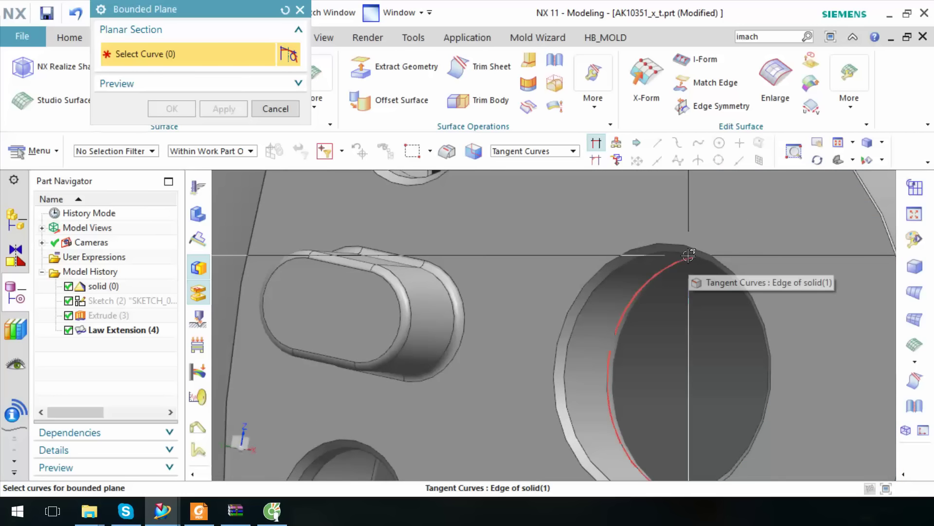
scroll(695, 290, "down", 3)
scroll(695, 290, "up", 2)
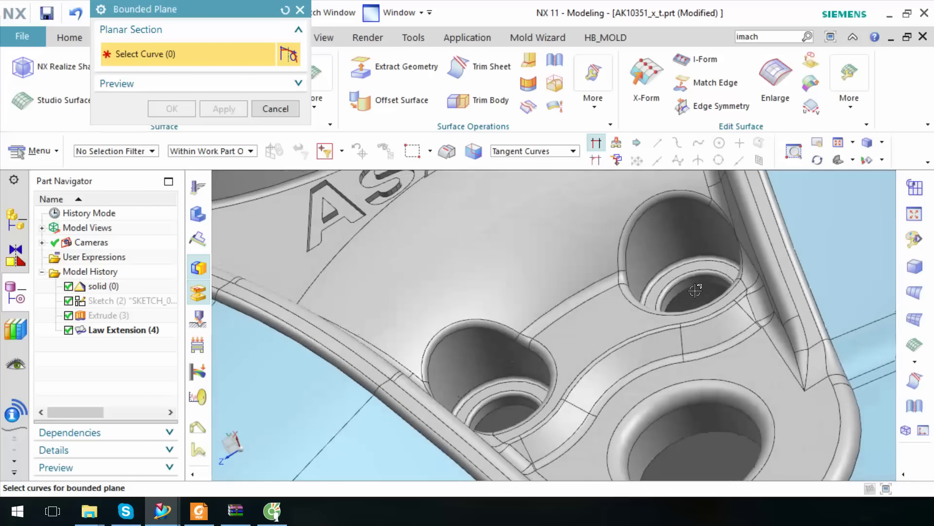
scroll(695, 290, "up", 1)
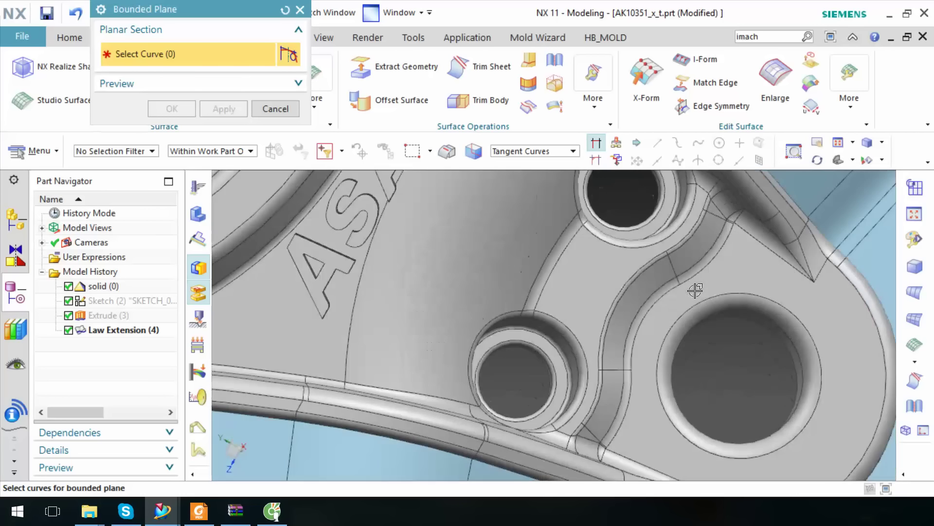
middle_click_drag(695, 290, 573, 343)
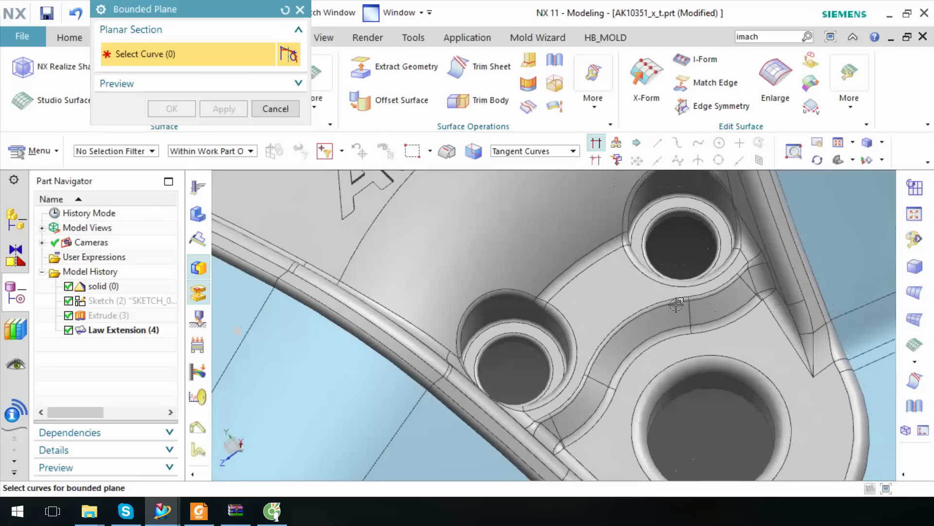
scroll(572, 343, "up", 1)
scroll(556, 350, "up", 2)
scroll(556, 358, "up", 2)
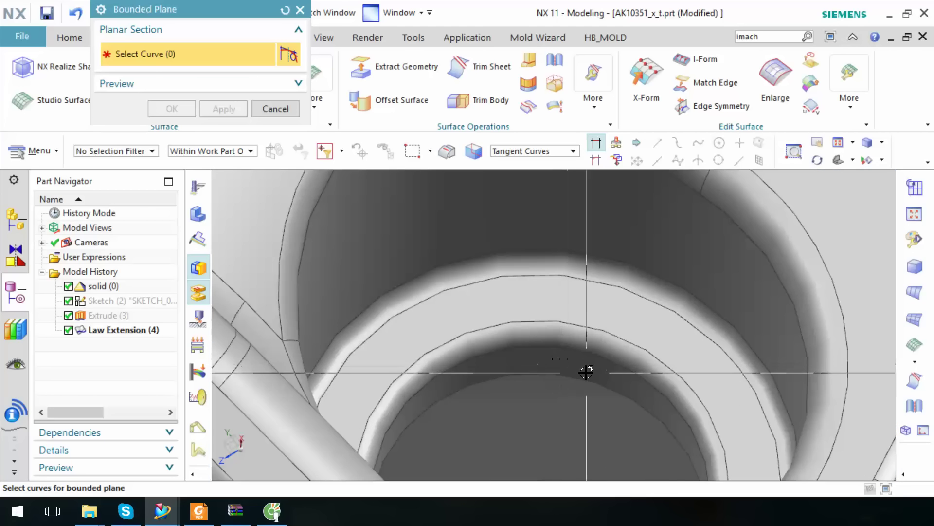
left_click(595, 382)
Step: Add and then remove the large hole's edge, then reorient to a top-down view
scroll(595, 382, "down", 3)
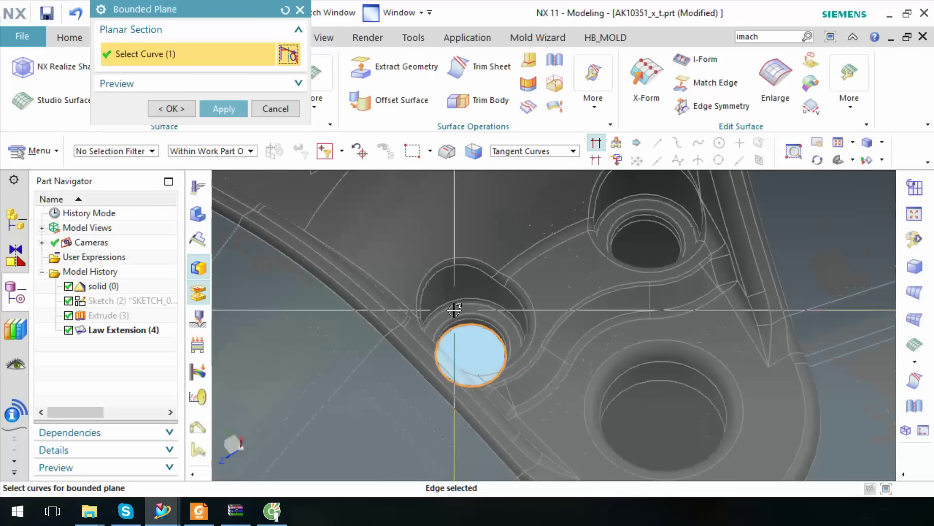
left_click(684, 376)
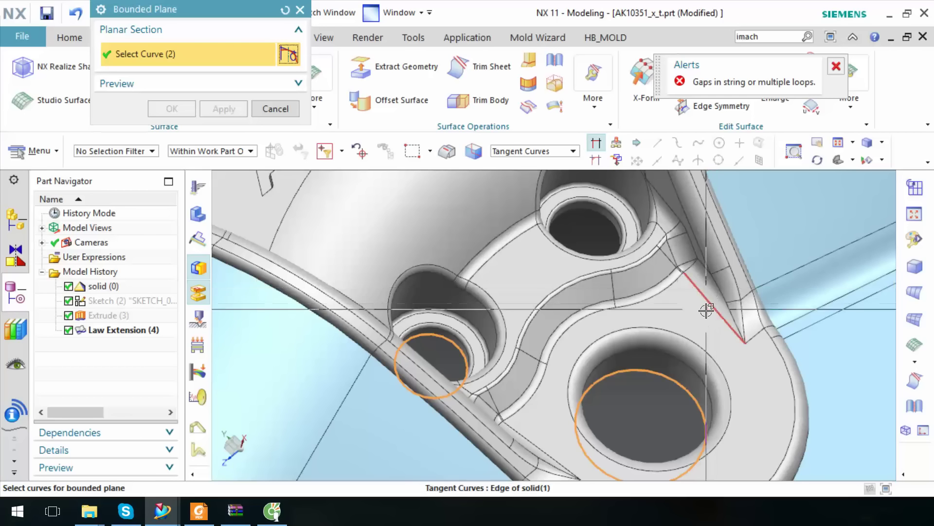
left_click(671, 372, "shift")
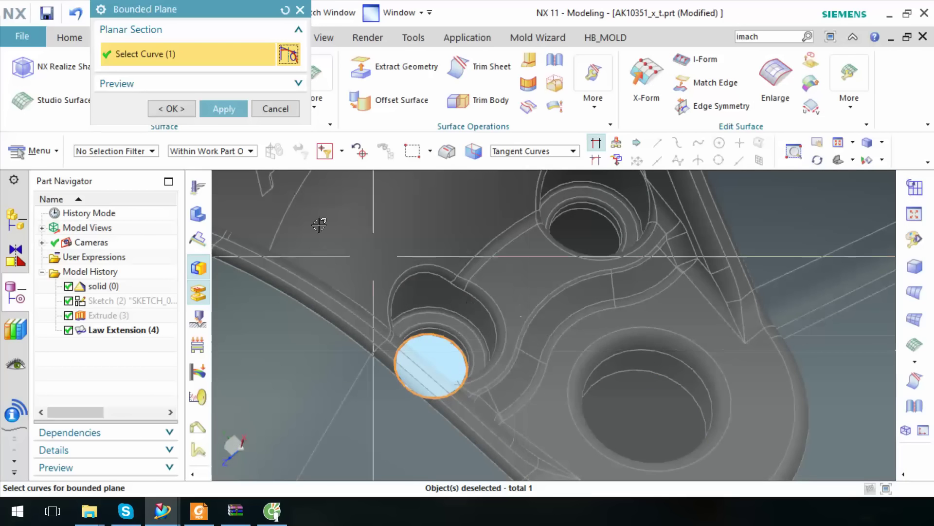
mouse_move(438, 316)
middle_mouse_down()
mouse_move(577, 292)
mouse_move(608, 243)
middle_mouse_up()
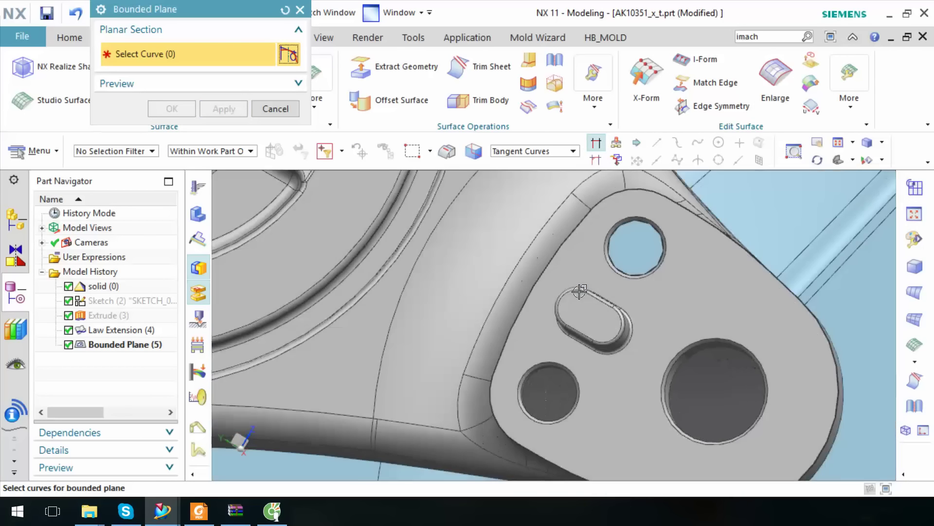
scroll(633, 229, "up", 3)
scroll(647, 217, "up", 2)
middle_click_drag(648, 216, 913, 201)
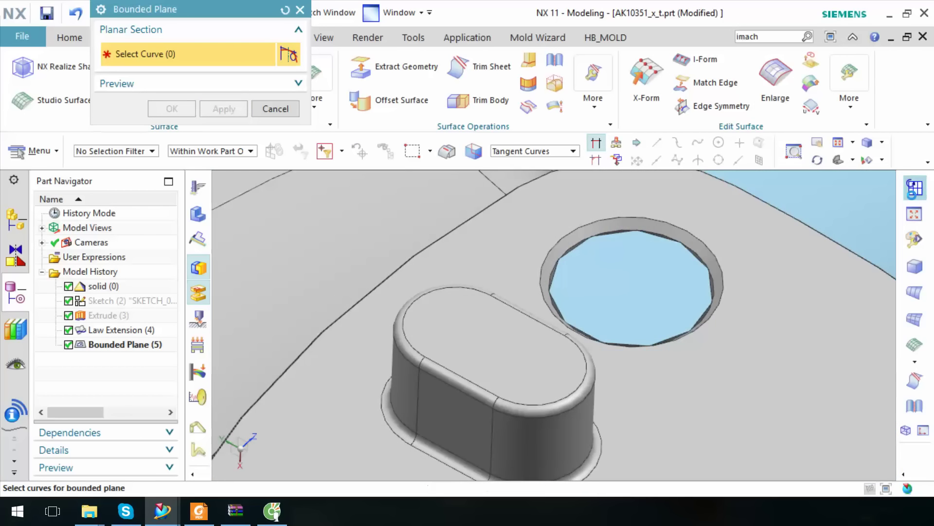
middle_click_drag(778, 260, 504, 347)
scroll(504, 346, "up", 3)
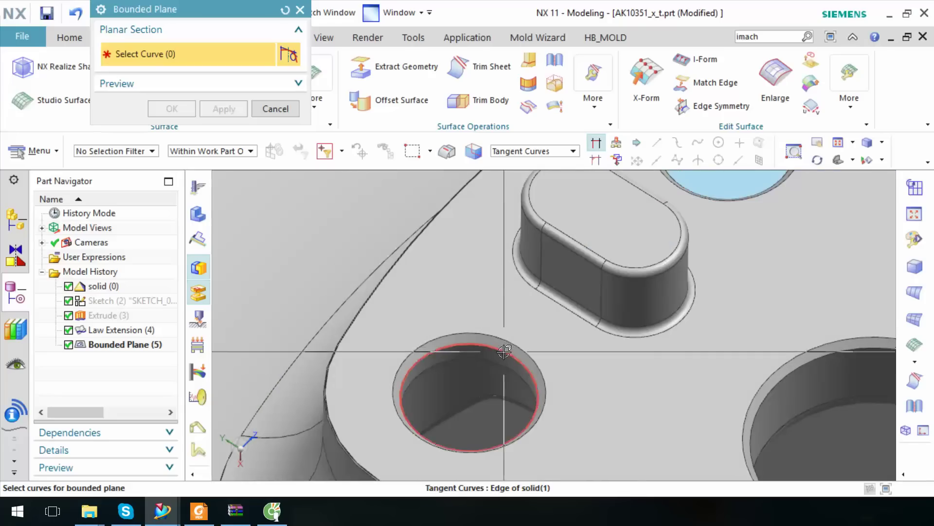
Step: Cap the next hole and the large hole with bounded planes
left_click(504, 350)
left_click(233, 107)
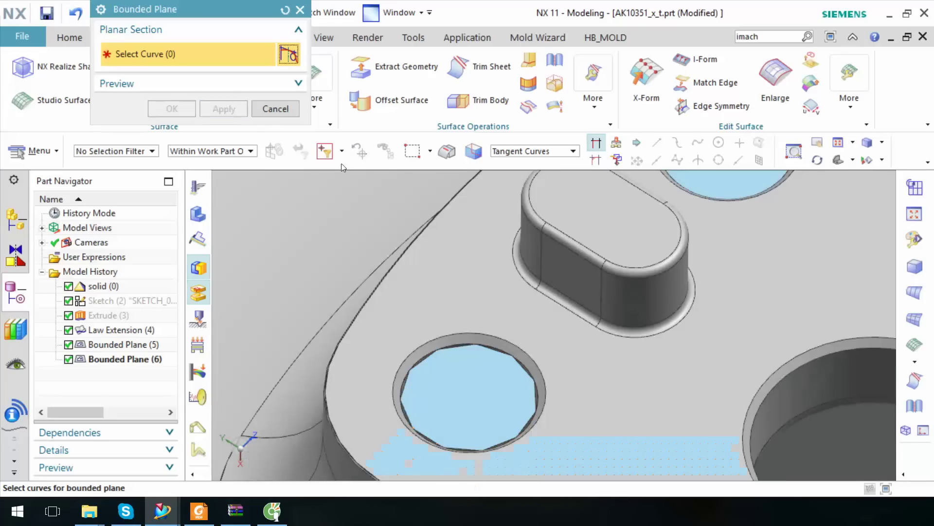
middle_click_drag(633, 253, 896, 181)
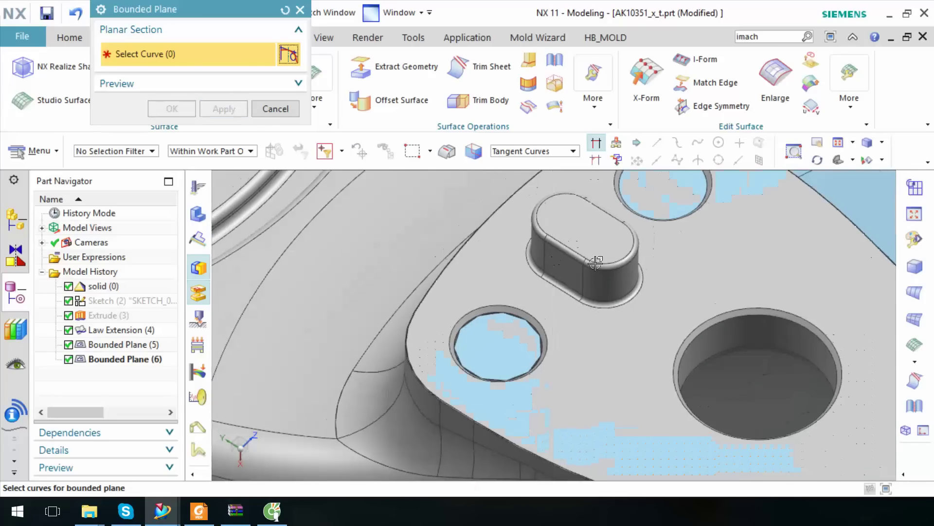
left_click(800, 331)
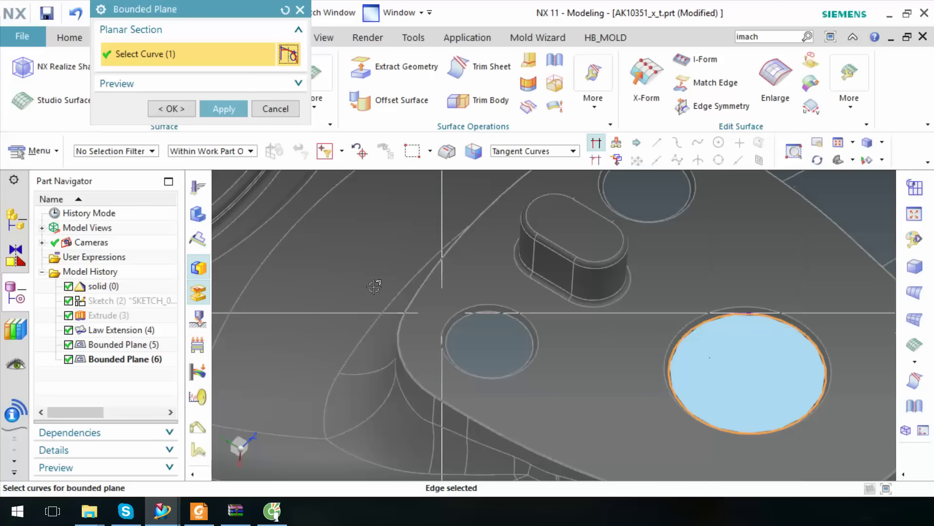
left_click(223, 110)
Step: Cap the boss's top hole and the upper-left hole, then close Bounded Plane
mouse_move(476, 188)
middle_mouse_down()
mouse_move(908, 190)
mouse_move(731, 282)
mouse_move(622, 246)
mouse_move(574, 246)
middle_mouse_up()
left_click(598, 245)
scroll(575, 247, "down", 5)
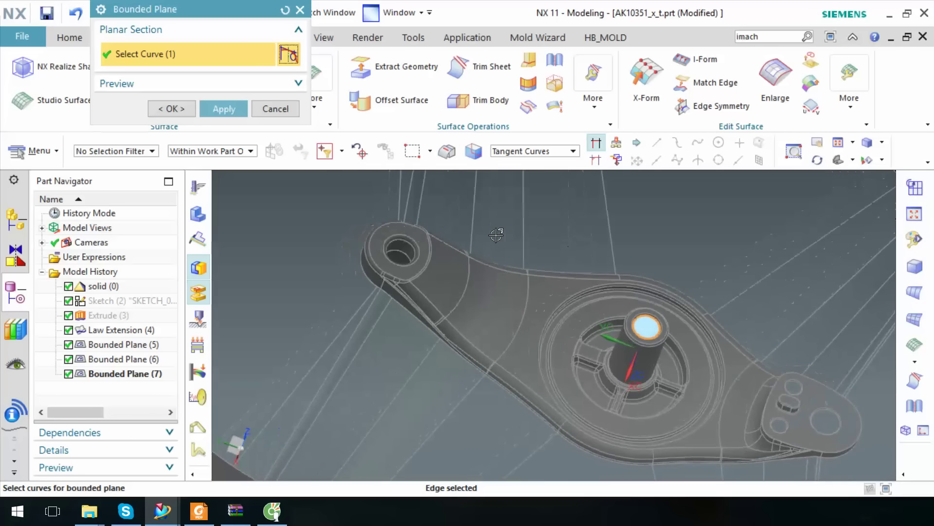
left_click(225, 108)
scroll(433, 224, "up", 3)
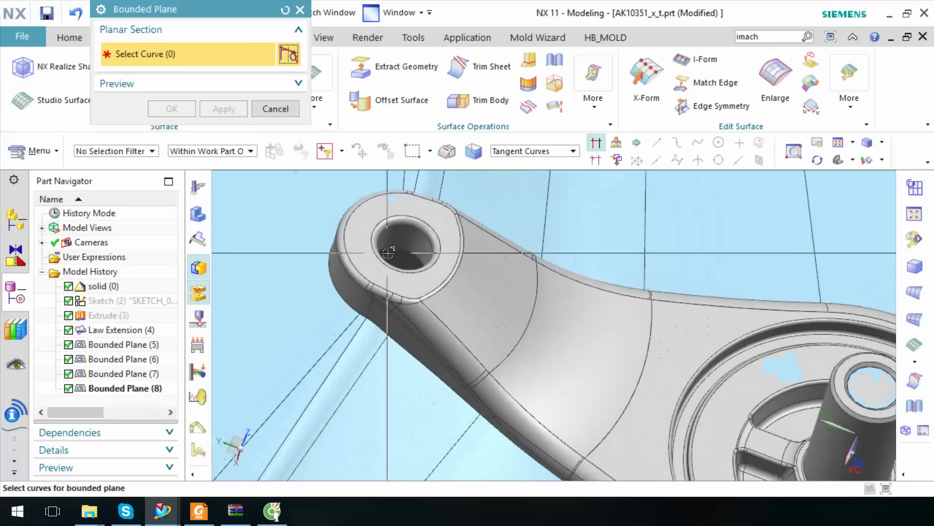
scroll(433, 224, "up", 3)
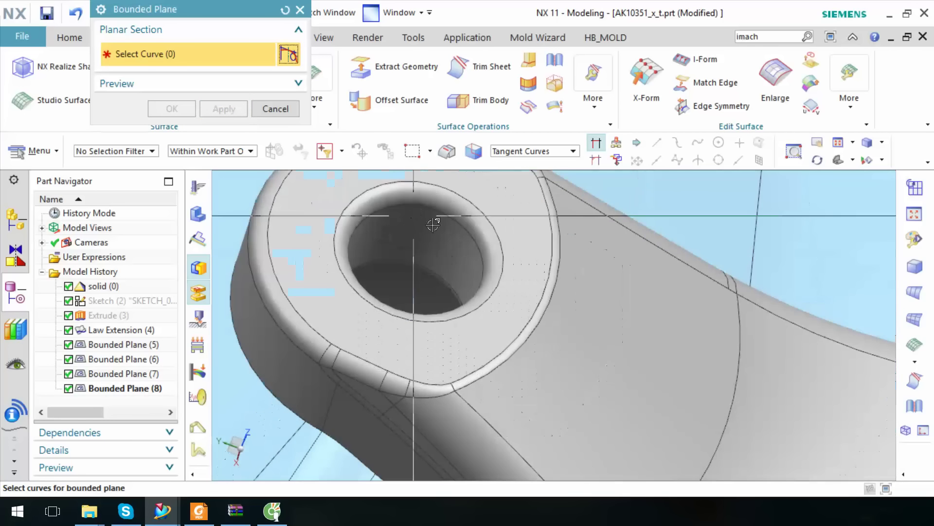
left_click(440, 275)
middle_click_drag(440, 275, 420, 212)
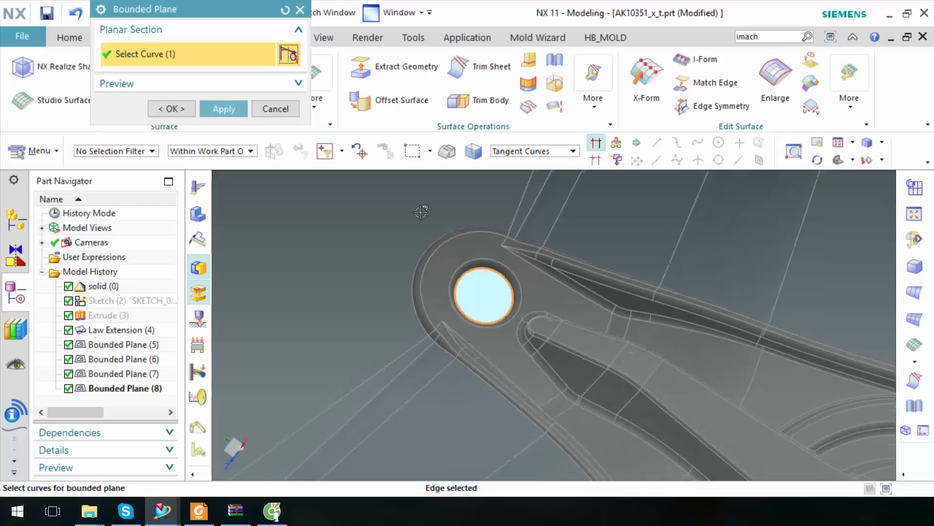
left_click(224, 109)
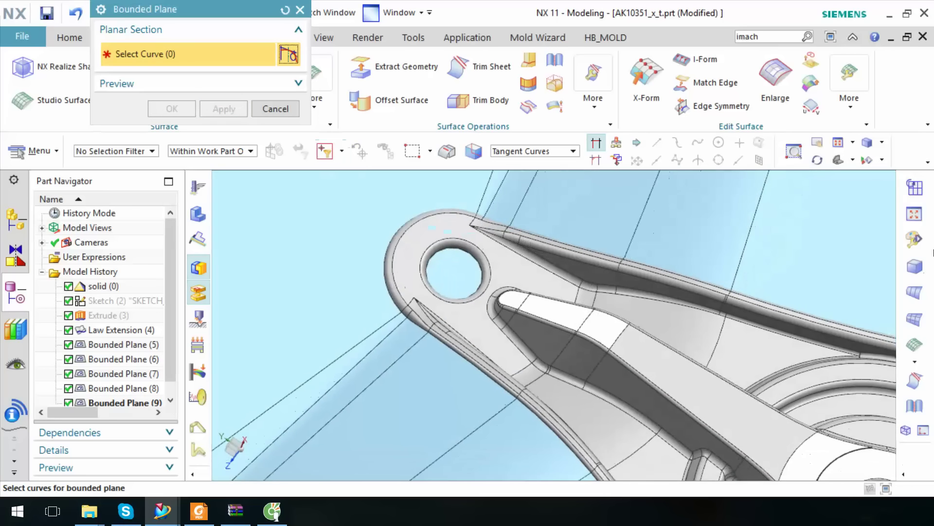
left_click(275, 109)
Step: Show the hidden Extrude (3) block and bring up the Boolean combine commands
scroll(470, 233, "up", 3)
middle_click_drag(470, 232, 500, 240)
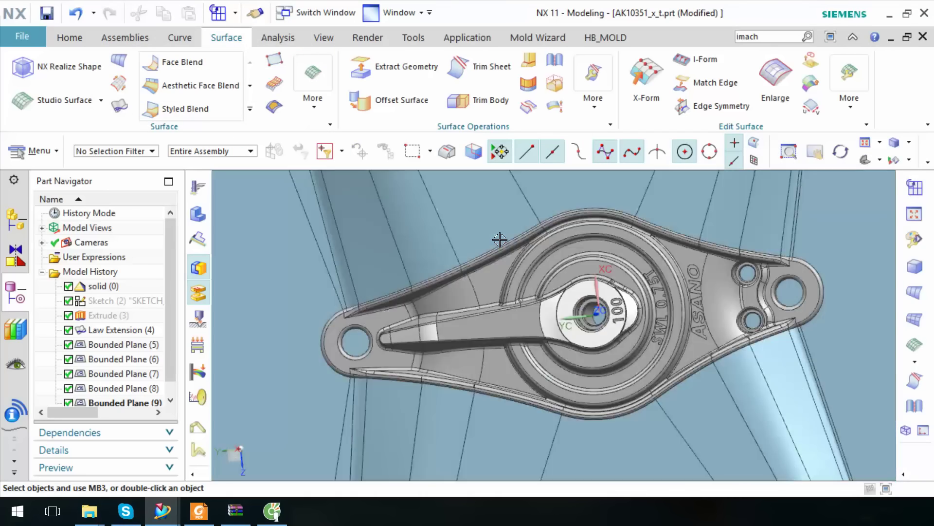
key("Home")
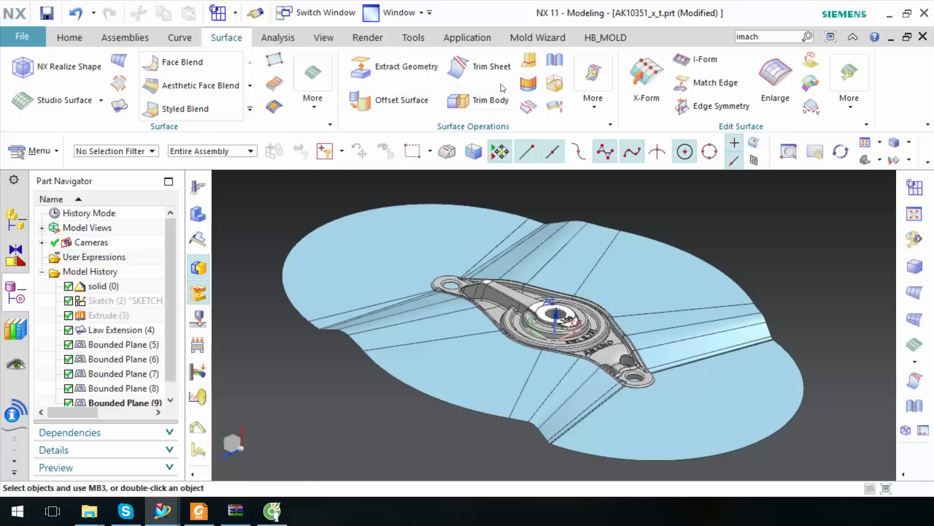
right_click(115, 314)
left_click(150, 14)
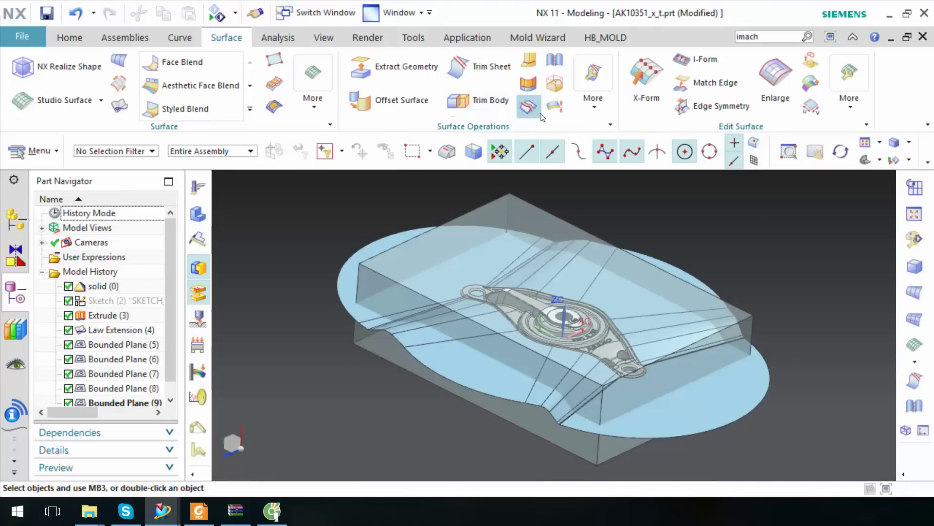
left_click(303, 101)
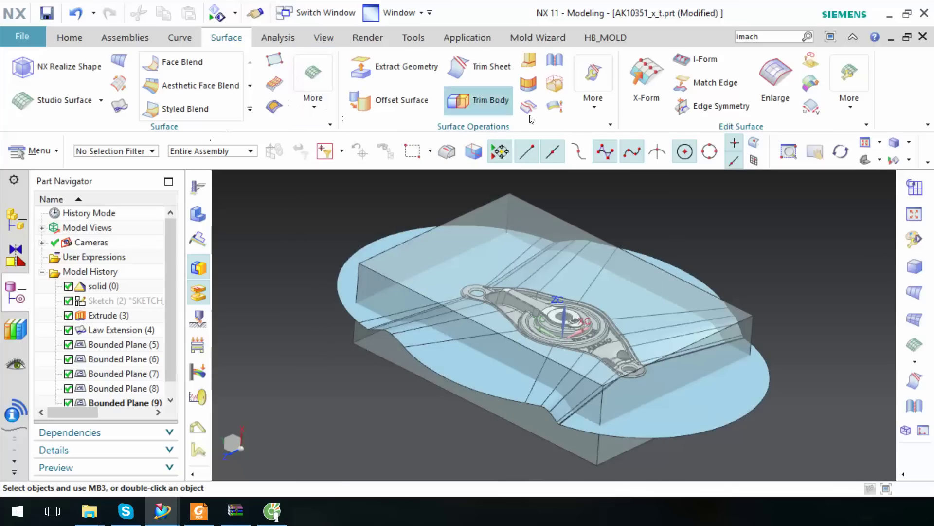
left_click(70, 38)
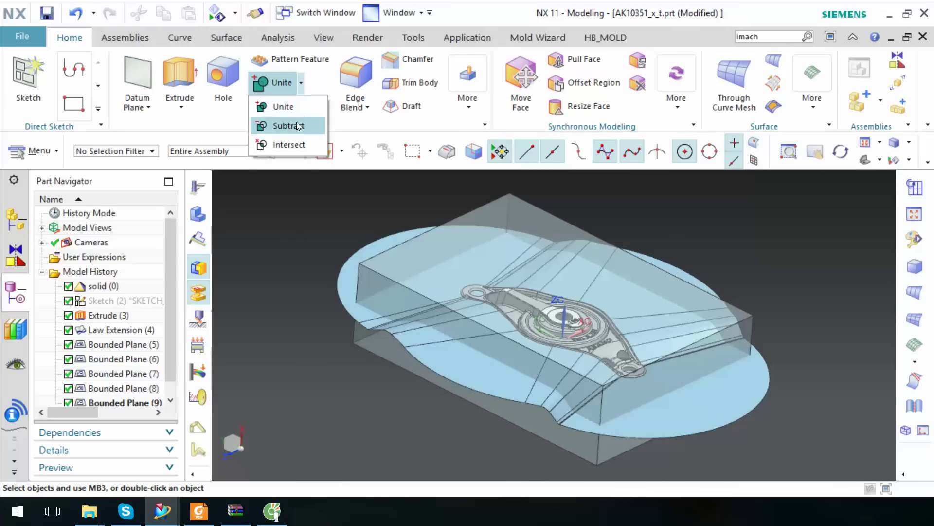
Step: Subtract the part from the extruded block with Keep Tool checked
left_click(298, 126)
left_click(539, 306)
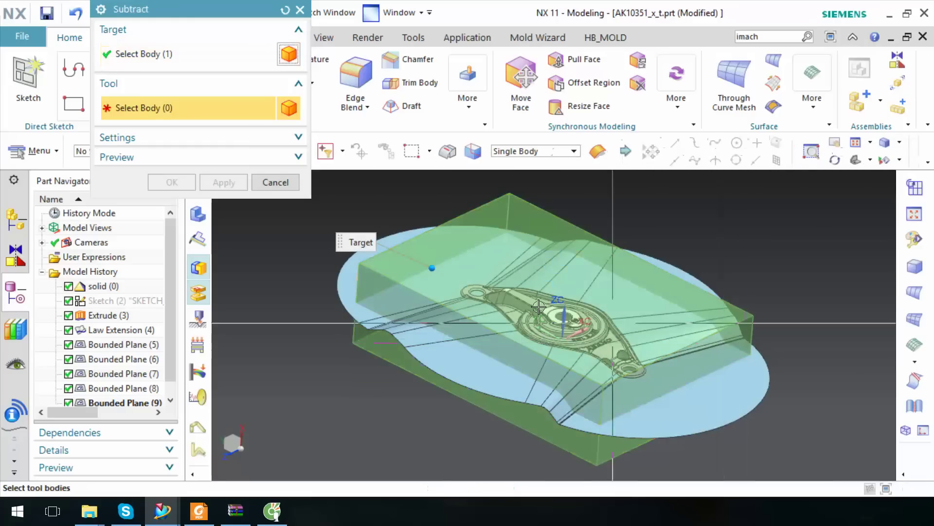
left_click(513, 287)
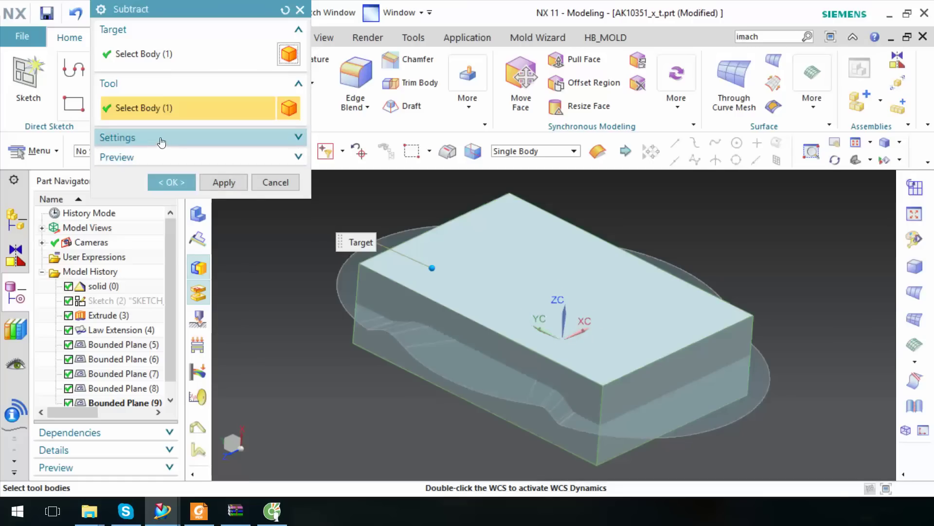
left_click(161, 138)
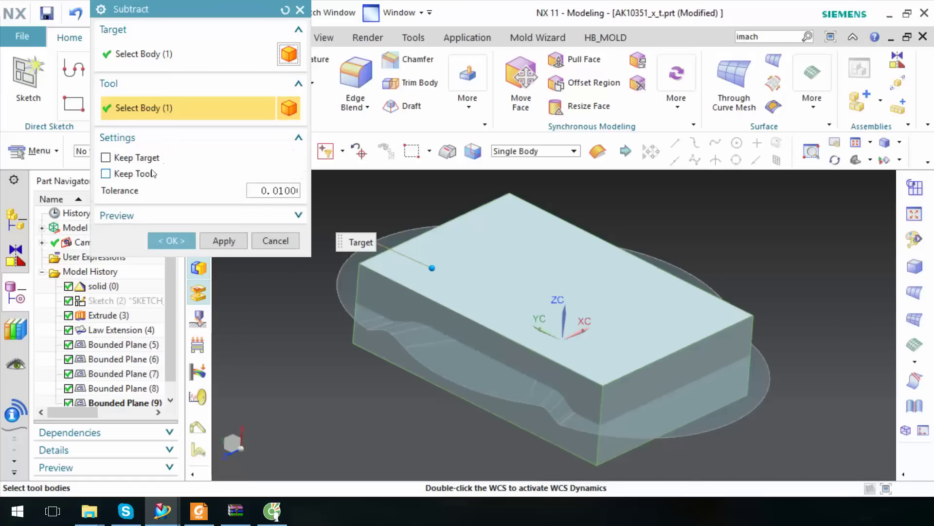
left_click(173, 240)
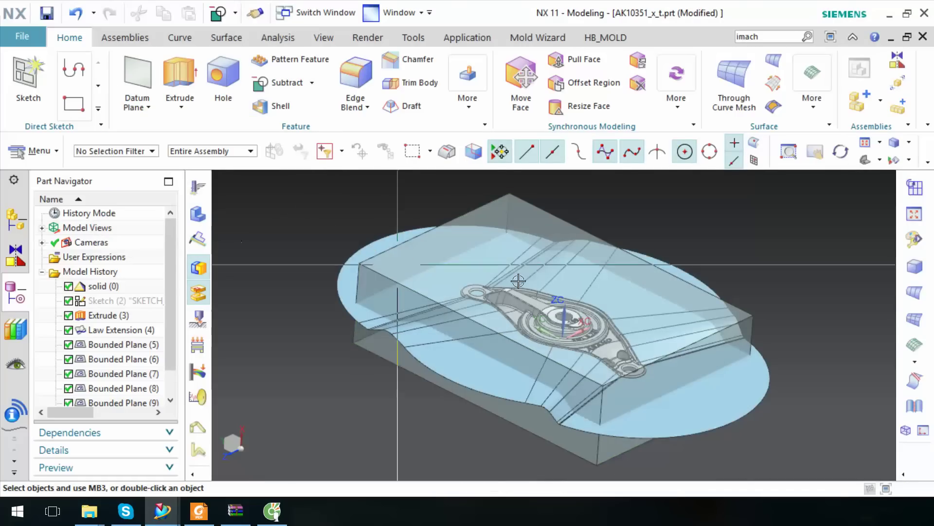
scroll(711, 322, "up", 3)
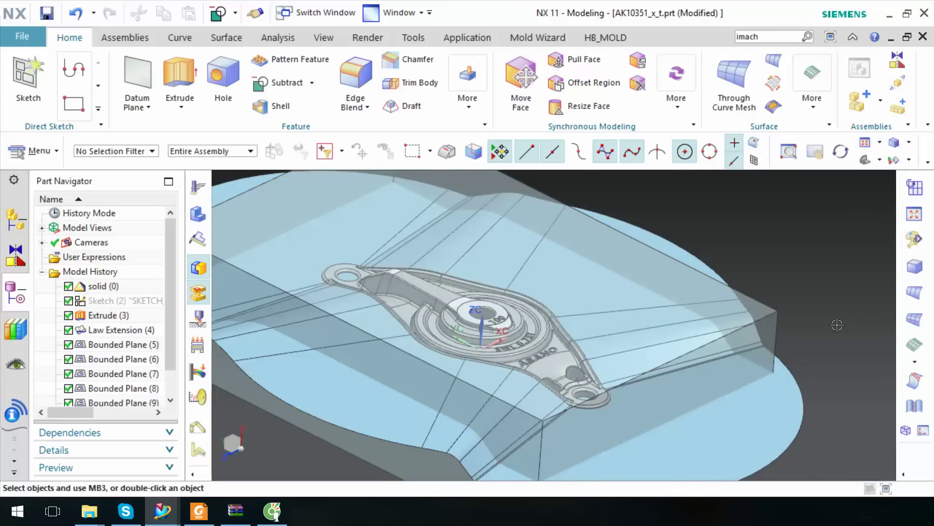
mouse_move(837, 325)
middle_mouse_down()
mouse_move(834, 292)
mouse_move(835, 321)
middle_mouse_up()
scroll(803, 296, "down", 3)
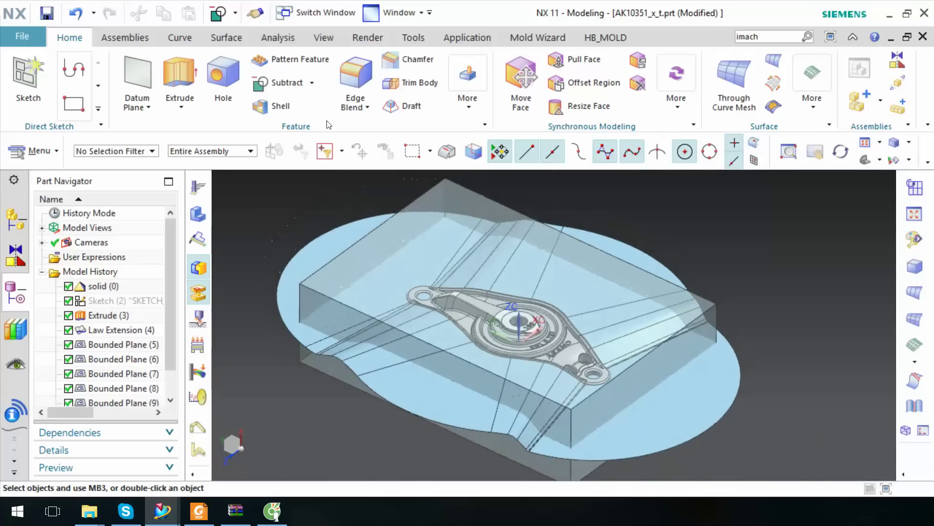
Step: Start Split Body from the expanded feature command list
left_click(468, 80)
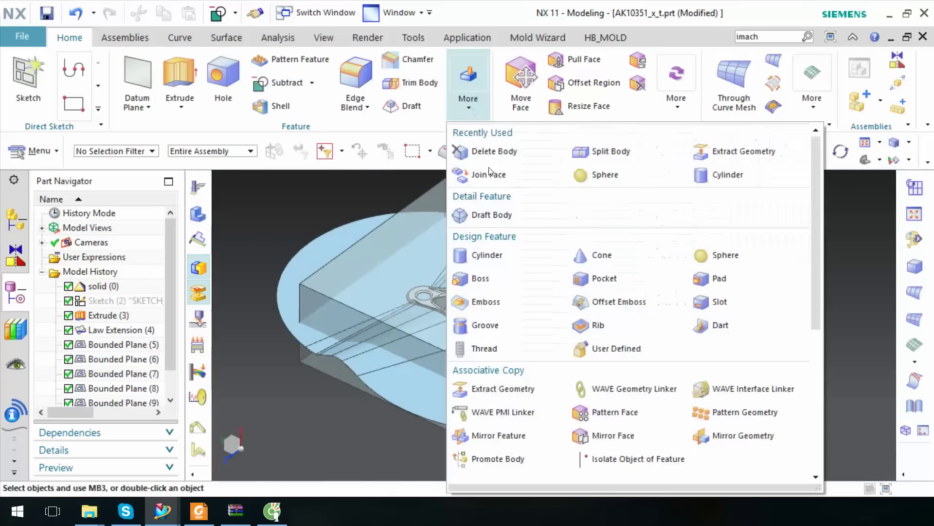
scroll(521, 229, "down", 2)
scroll(604, 365, "down", 1)
scroll(537, 433, "down", 2)
scroll(537, 434, "down", 1)
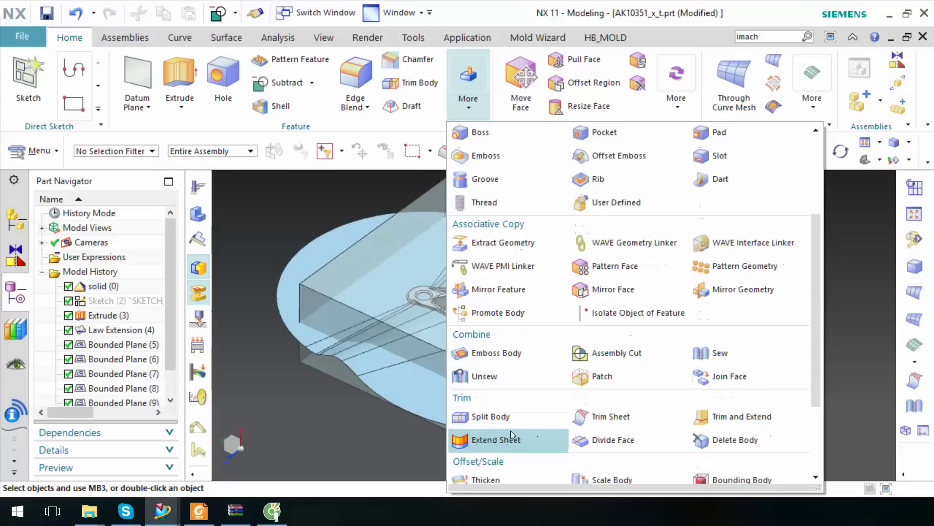
left_click(535, 418)
Step: Split the block with Face or Plane, using the parting surfaces, hub and lug hole faces
left_click(713, 302)
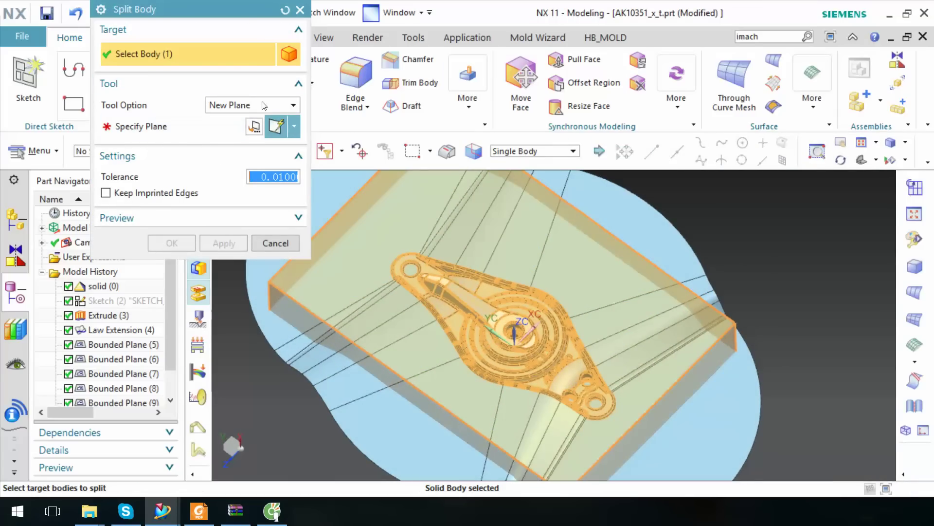
left_click(231, 121)
left_click(673, 391)
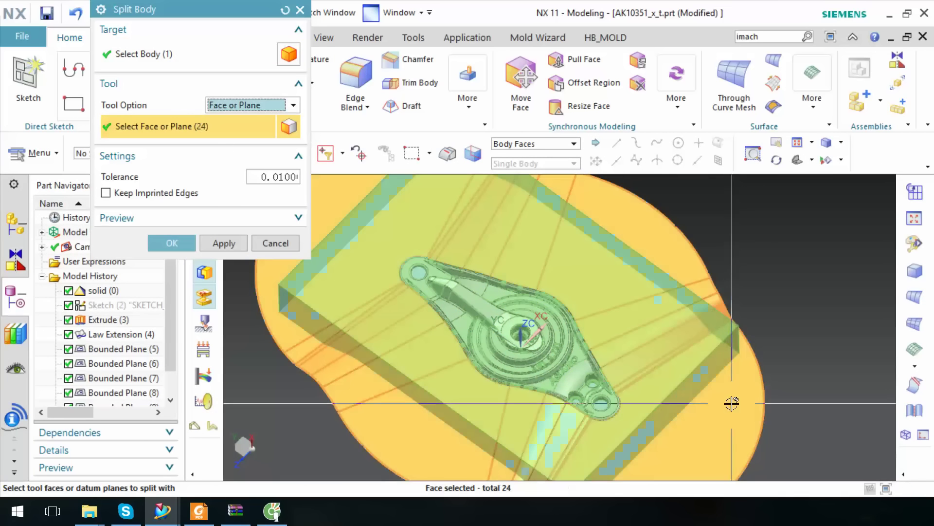
scroll(673, 391, "down", 3)
scroll(615, 376, "down", 4)
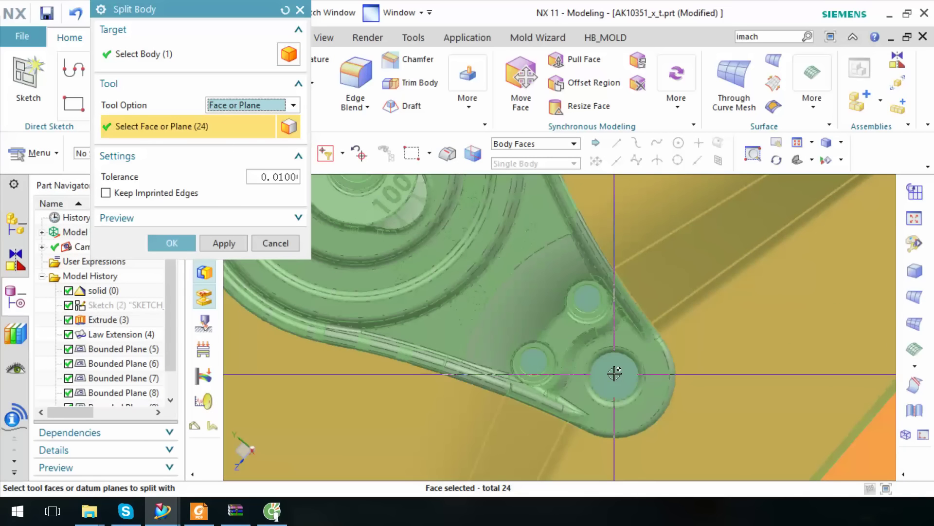
left_click(541, 356)
scroll(541, 355, "up", 3)
scroll(662, 344, "down", 4)
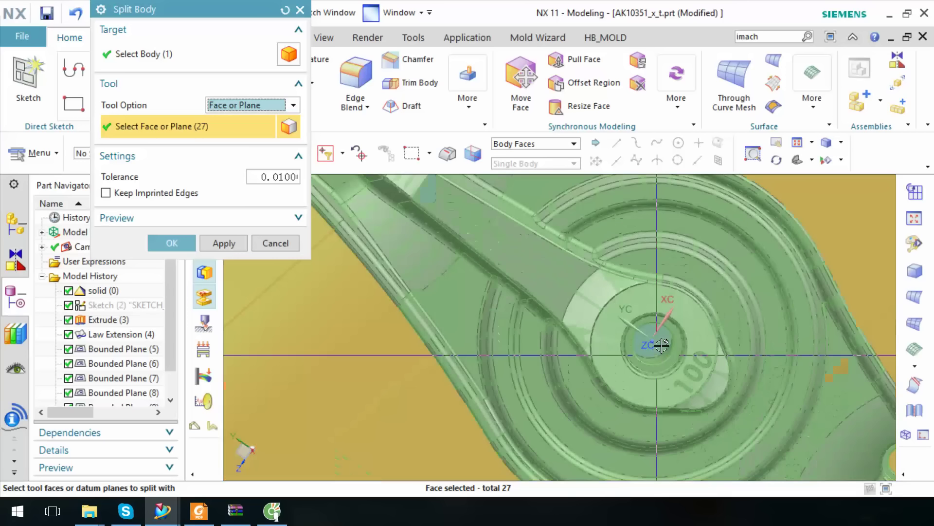
scroll(661, 345, "up", 3)
scroll(491, 251, "down", 3)
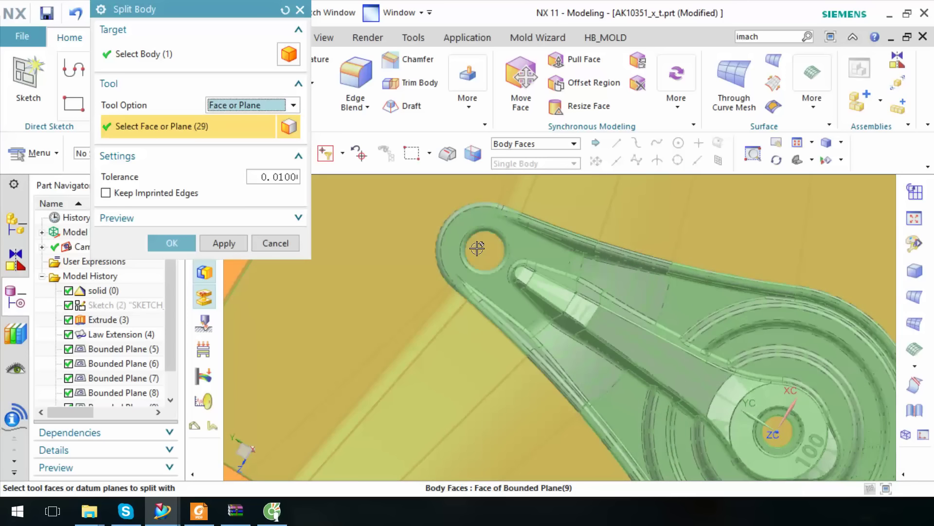
left_click(486, 256)
key("Home")
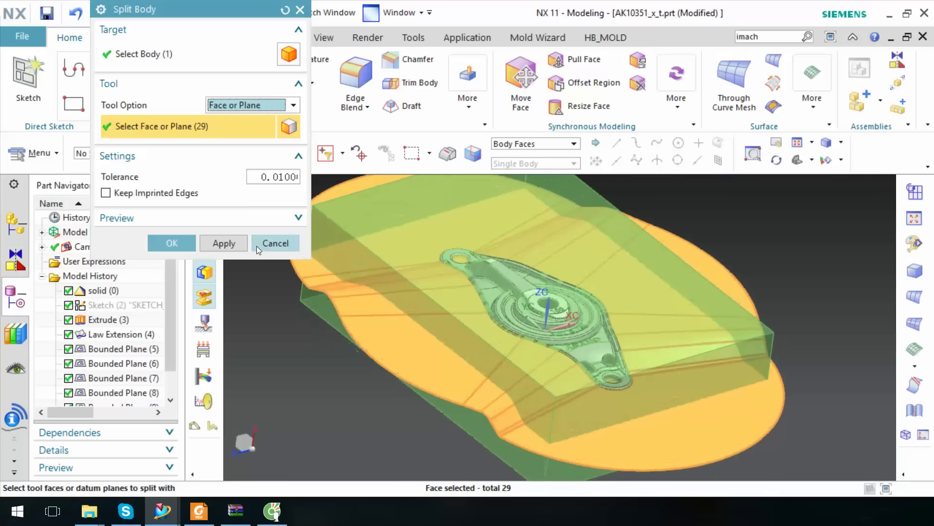
left_click(173, 244)
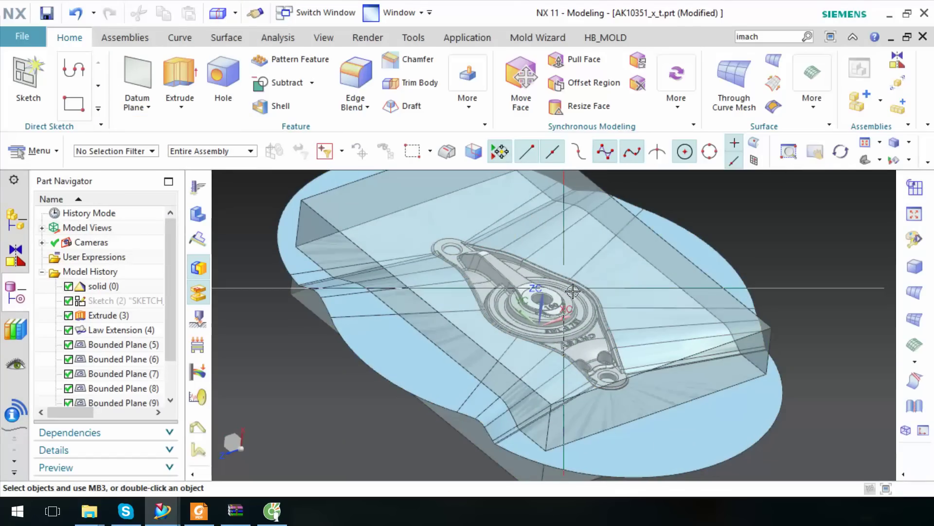
Step: Hide the Law Extension surface and show the Assembly Navigator
left_click(782, 403)
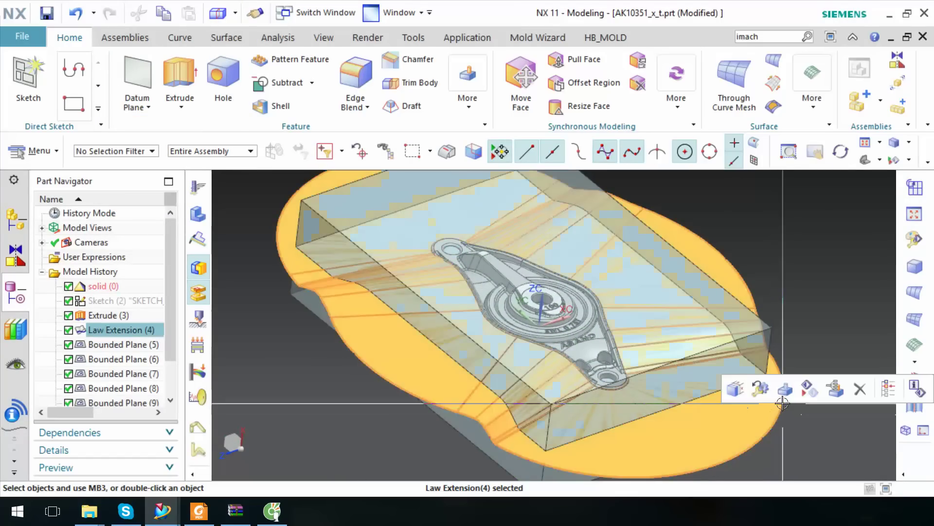
left_click(807, 389)
middle_click_drag(778, 381, 627, 314)
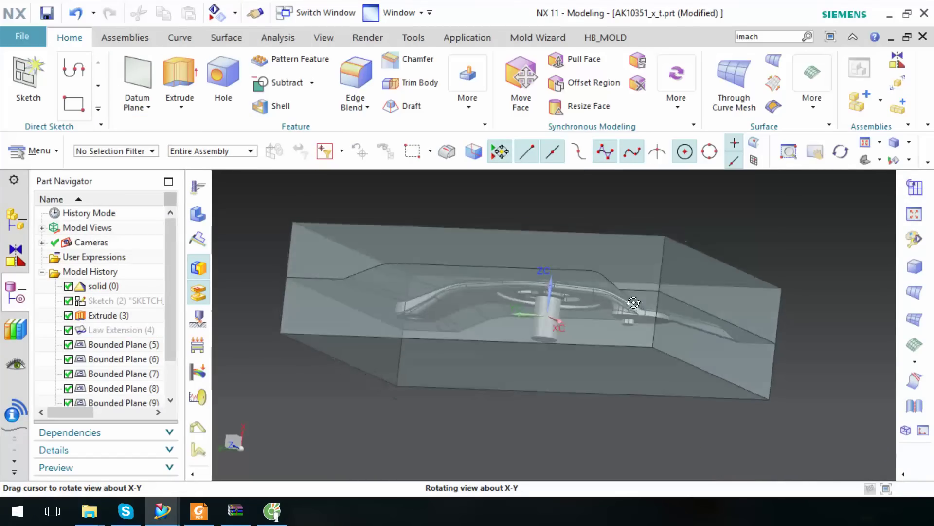
key("Home")
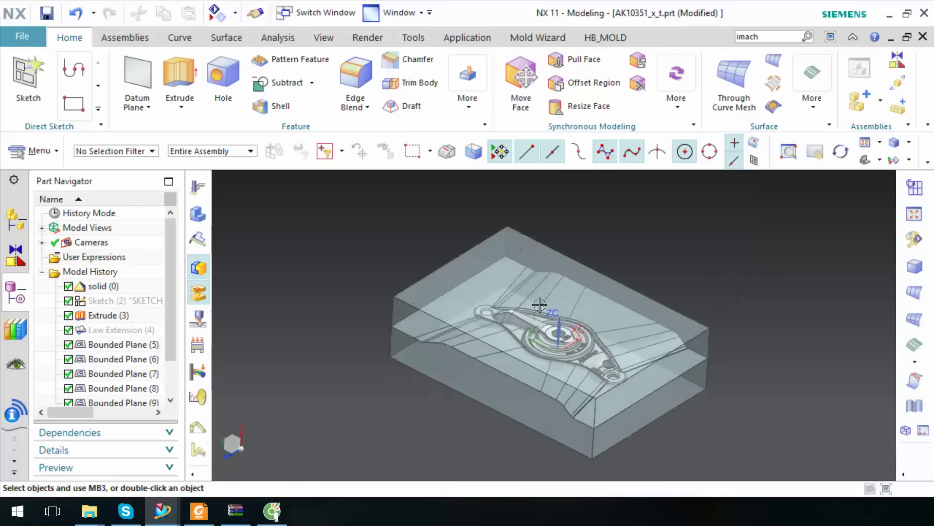
left_click(21, 220)
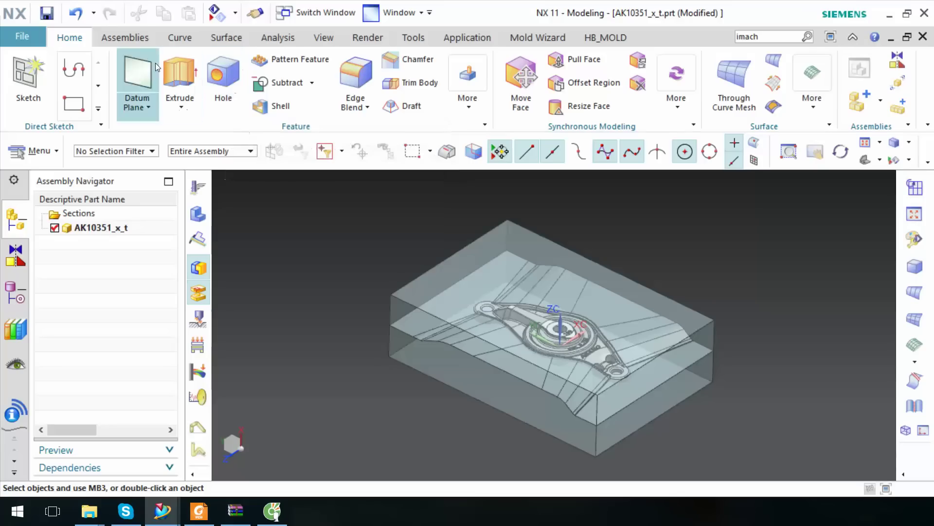
Step: Create empty components Core, Cavity and Part with Assemblies > Create New
left_click(127, 37)
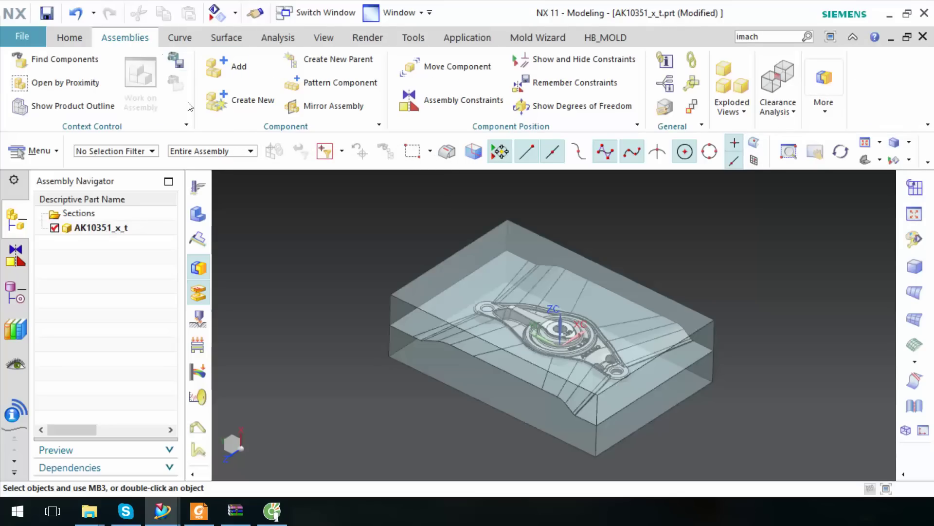
left_click(250, 94)
type("Core")
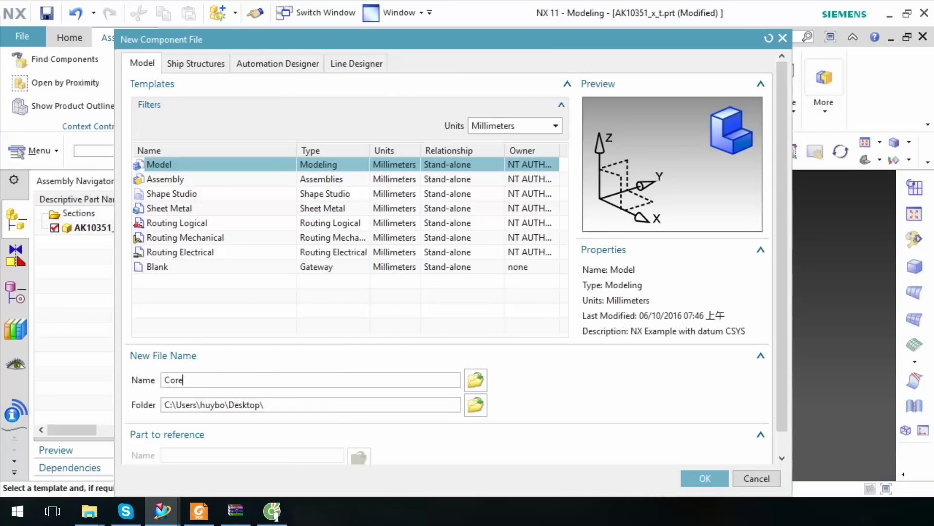
key("Return")
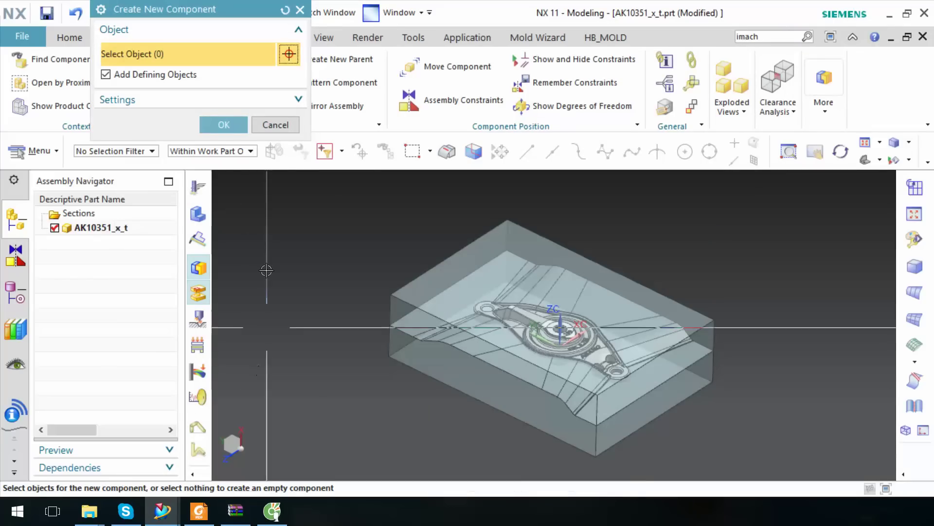
left_click(234, 132)
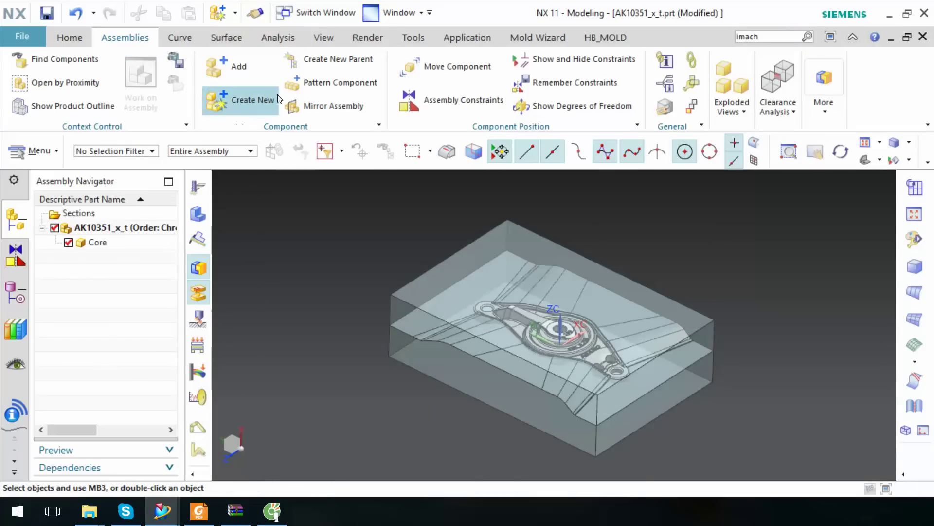
left_click(253, 100)
type("Cavity\\")
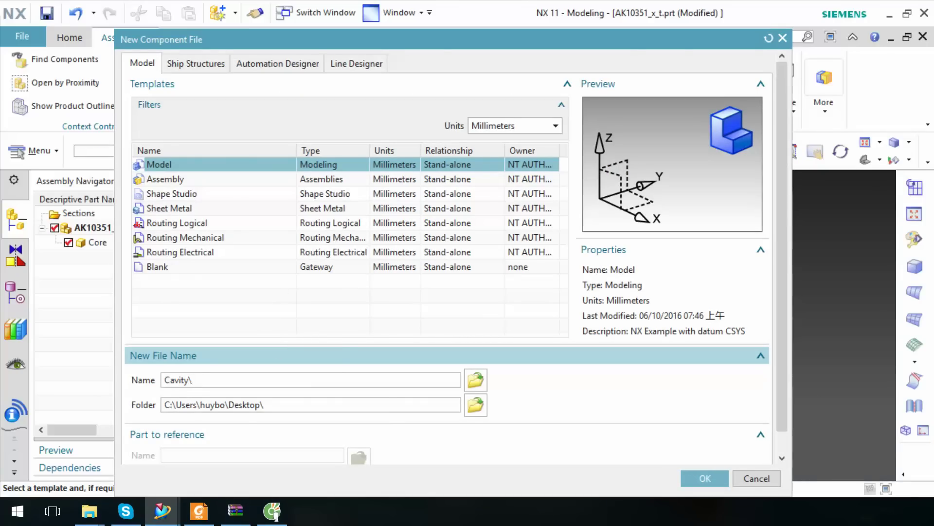
key("Return")
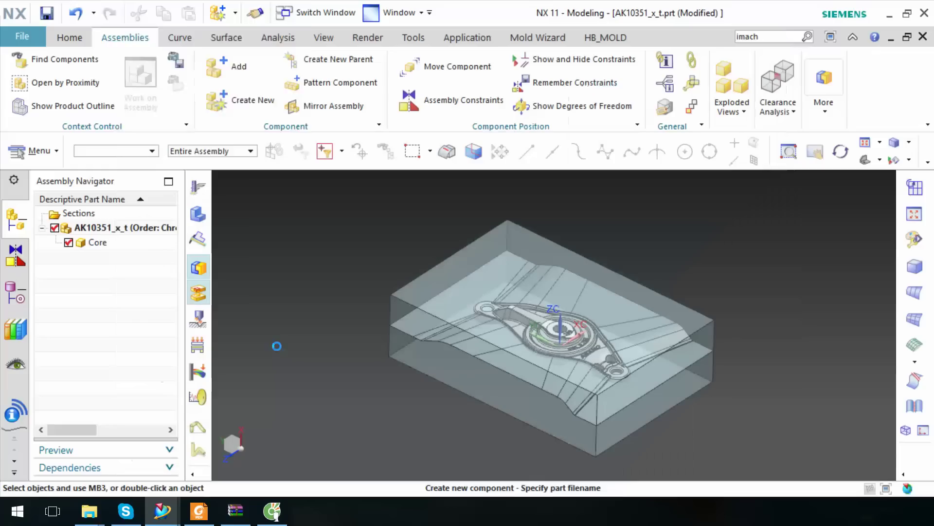
left_click(225, 127)
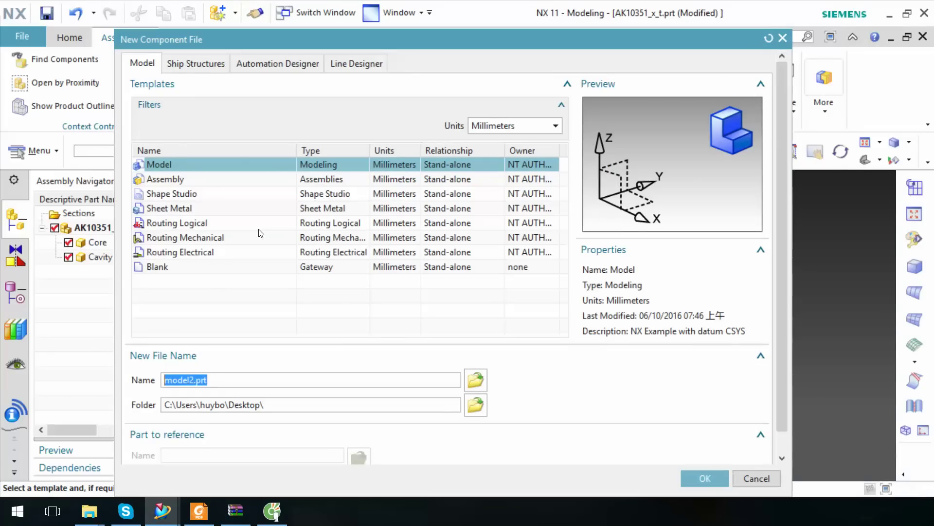
key("Return")
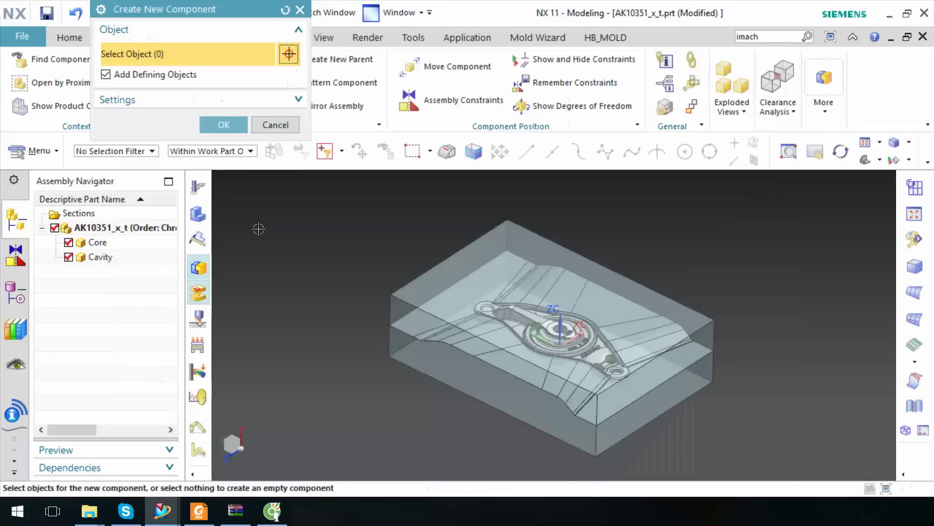
middle_click(258, 229)
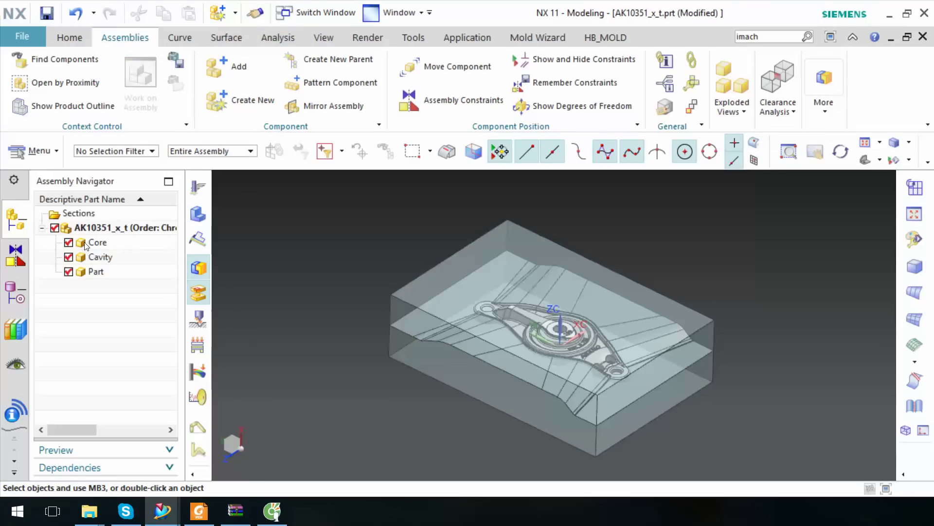
key("Home")
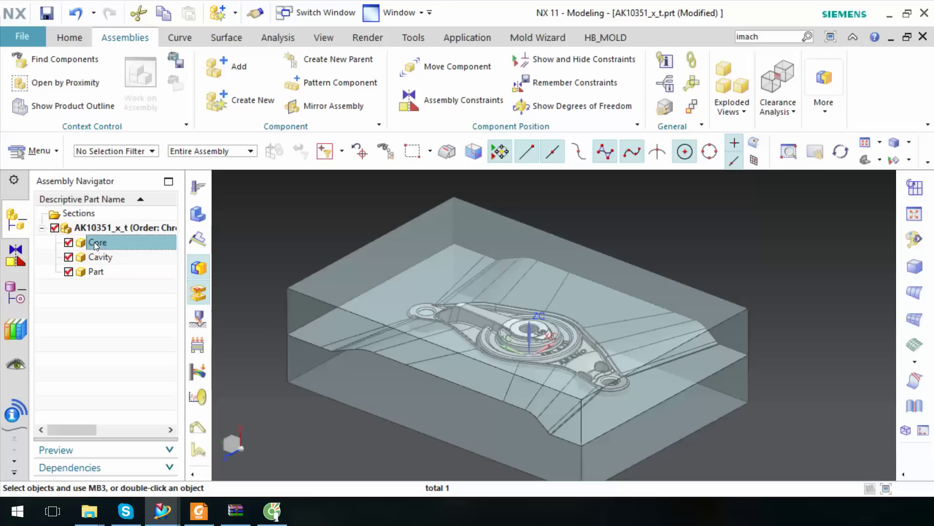
Step: Make Core the work part and WAVE-link the core block body, hiding the original
double_click(100, 241)
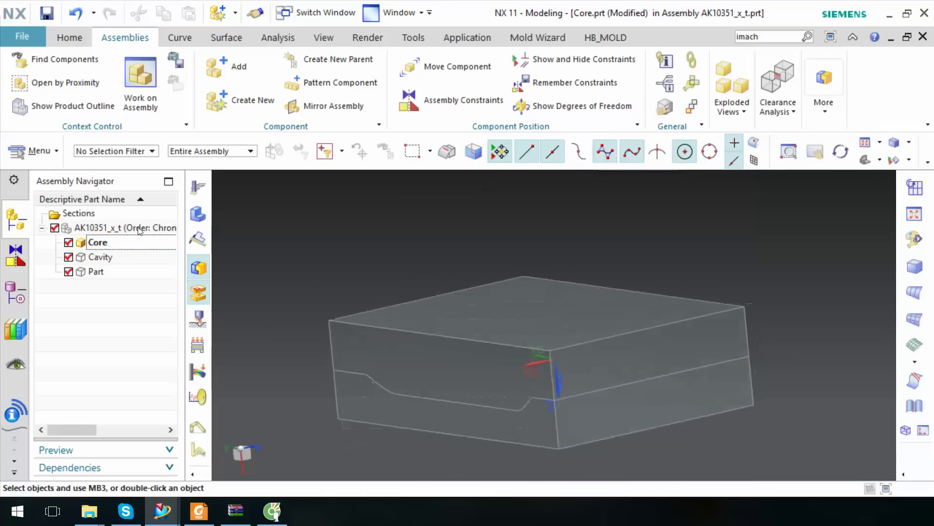
double_click(108, 229)
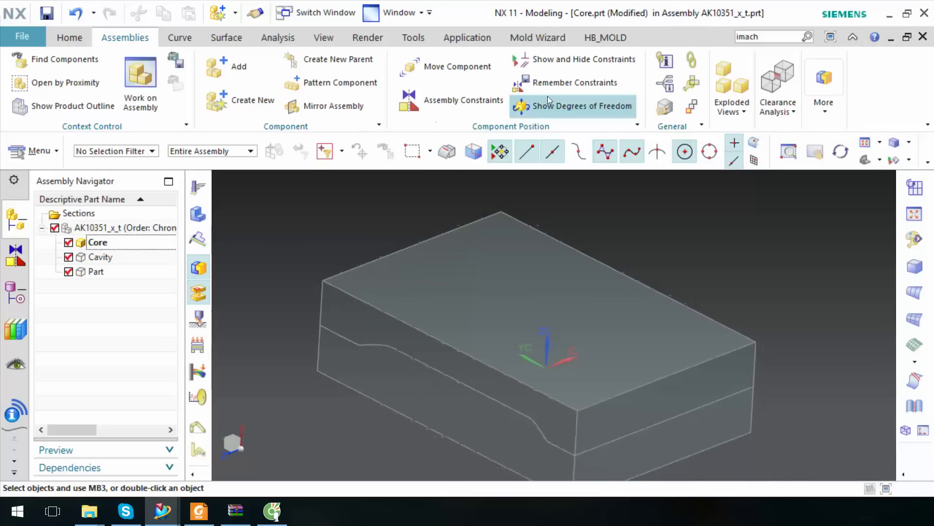
scroll(107, 56, "up", 1)
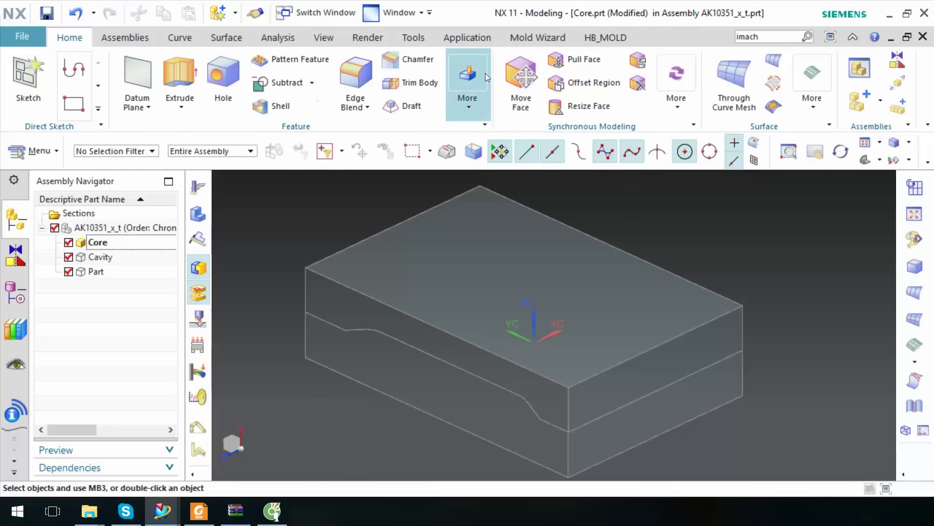
left_click(535, 40)
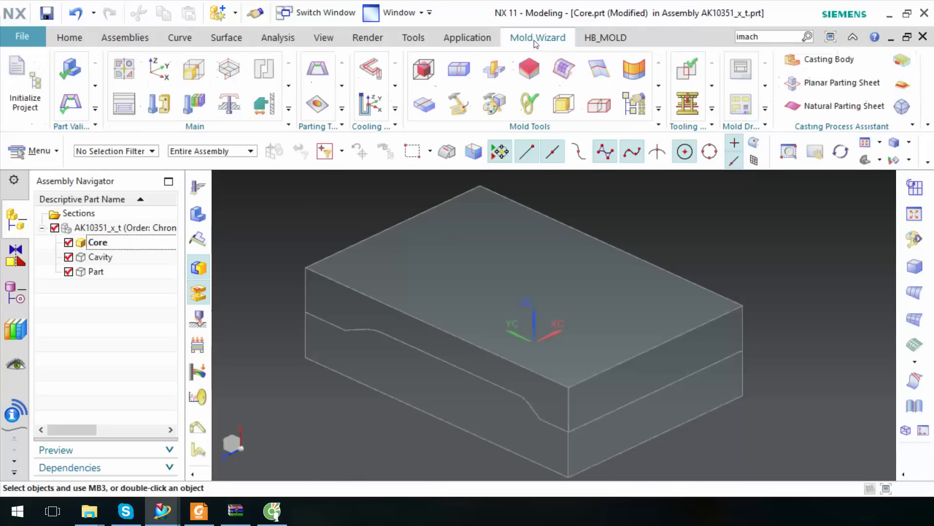
left_click(115, 39)
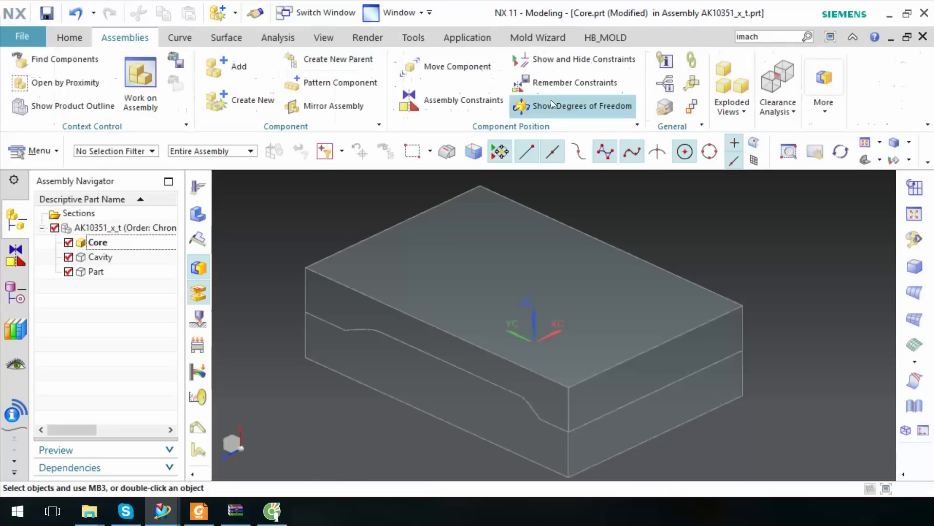
left_click(695, 63)
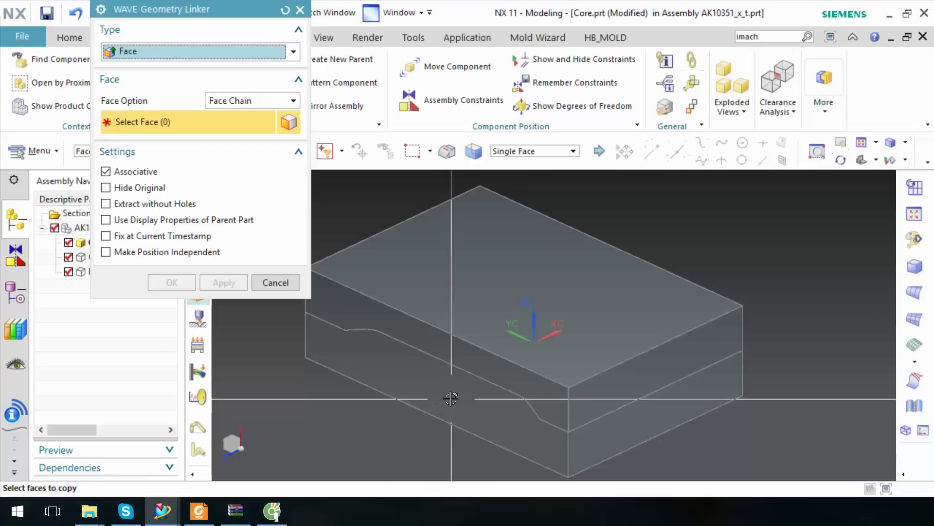
left_click(448, 396)
left_click(180, 53)
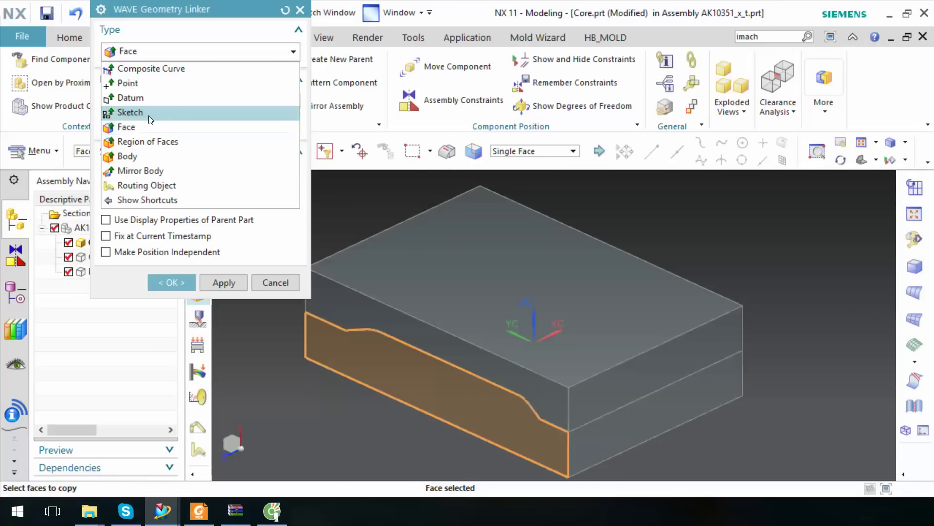
left_click(129, 155)
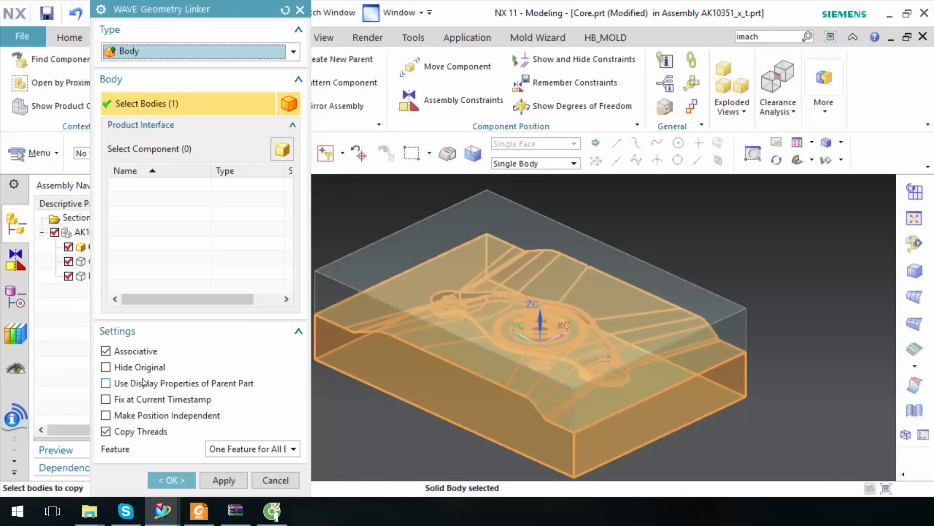
left_click(142, 368)
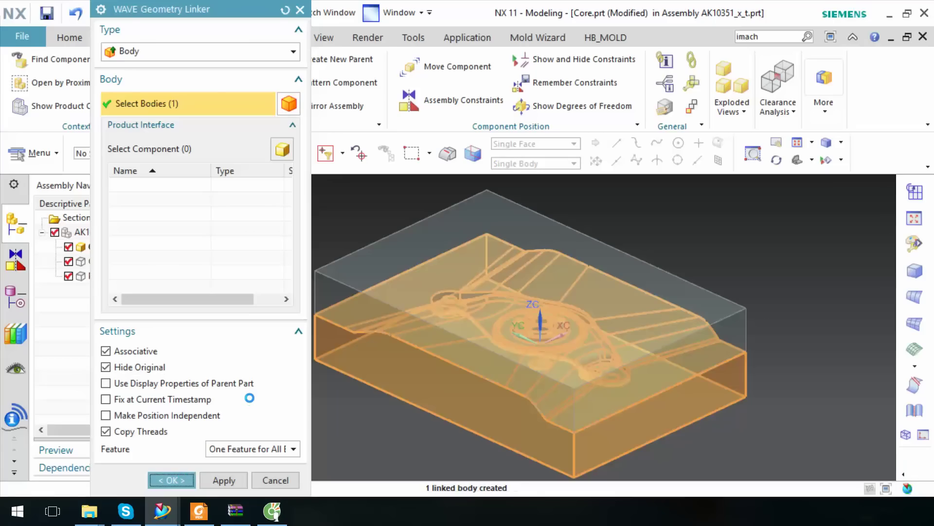
Step: Make Cavity the work part and link the upper cavity block body into it
double_click(102, 261)
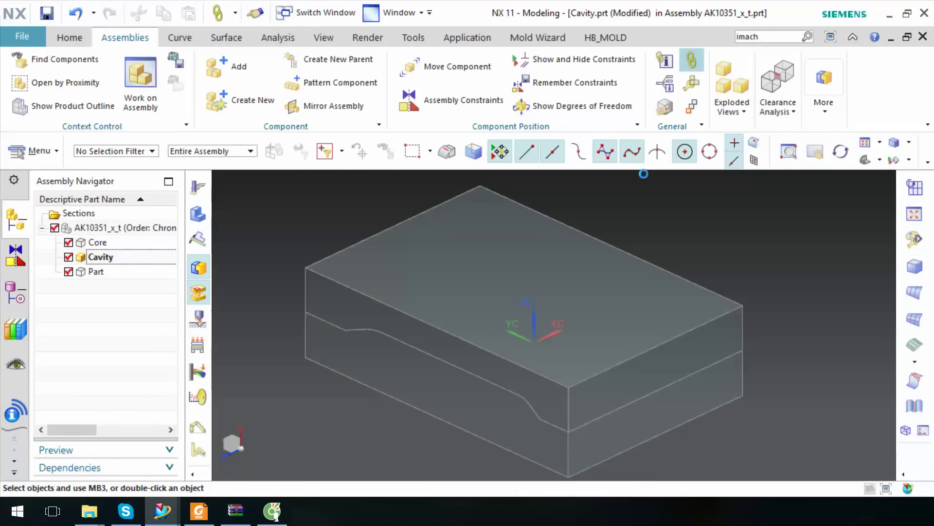
left_click(506, 275)
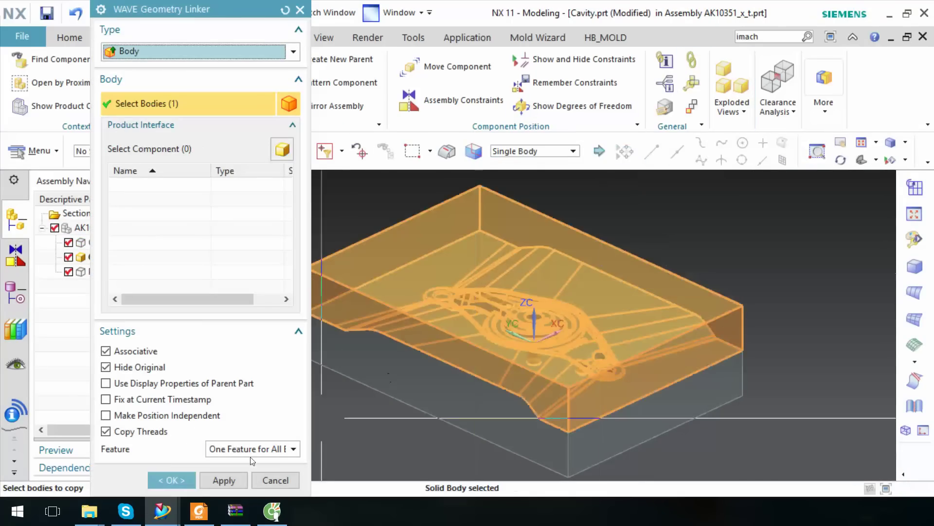
left_click(176, 481)
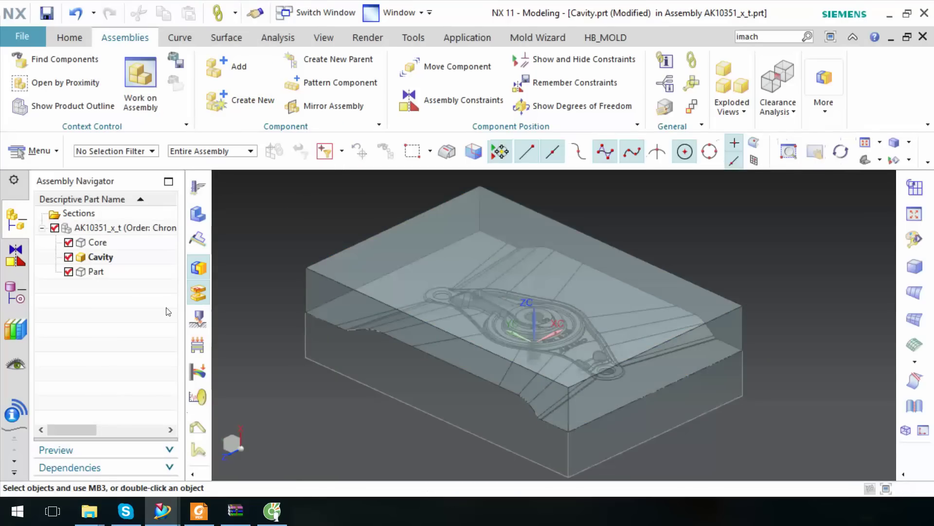
Step: Make Part the work part and link the moulded part's solid body into it
double_click(112, 274)
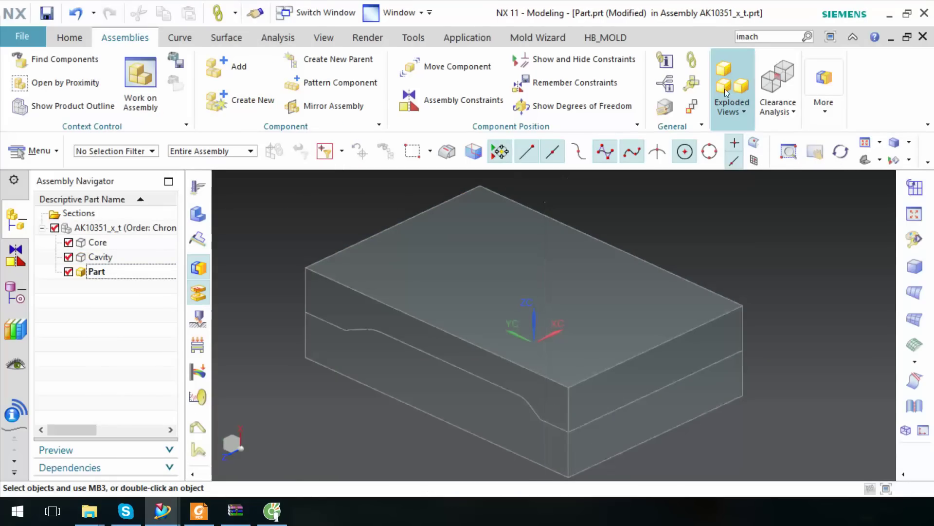
left_click(692, 59)
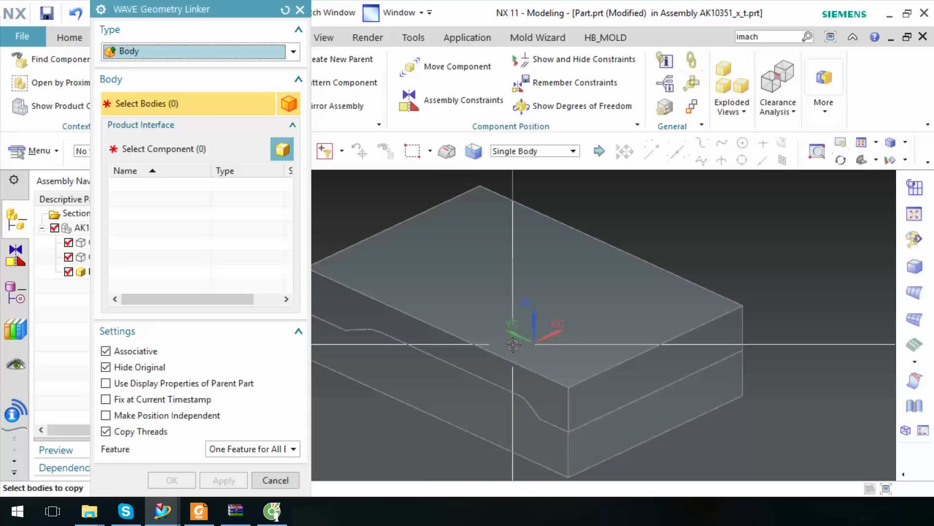
left_click(513, 346)
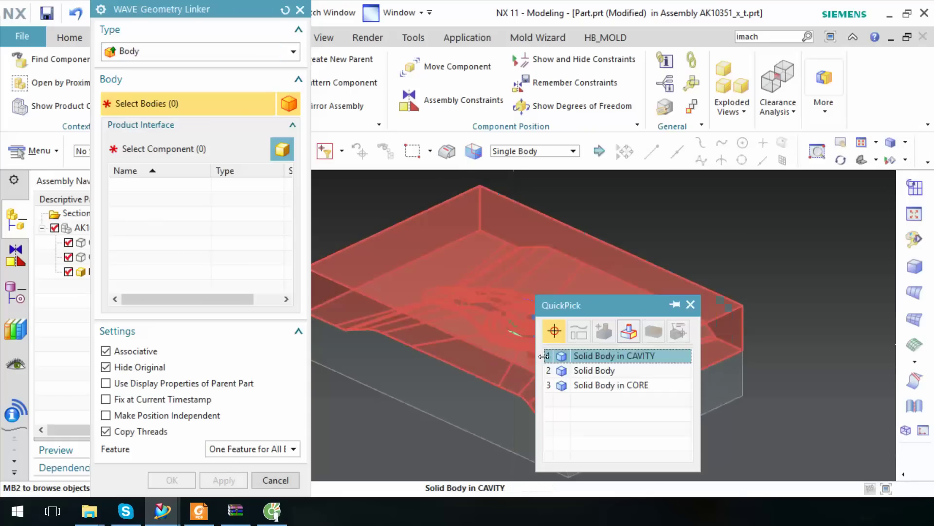
left_click(574, 368)
left_click(187, 475)
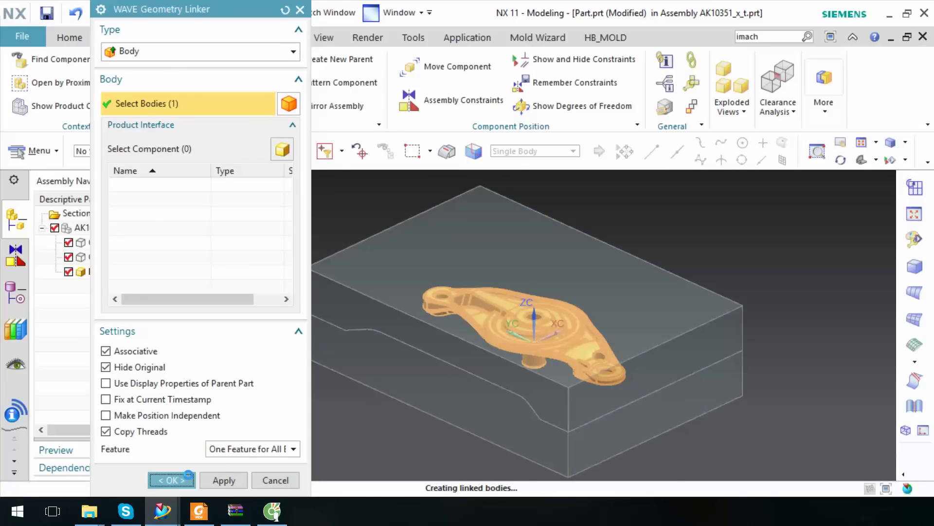
left_click(780, 253)
Step: Make the whole mold assembly the work part and raise the Cavity block 105 along Z
left_click(752, 240)
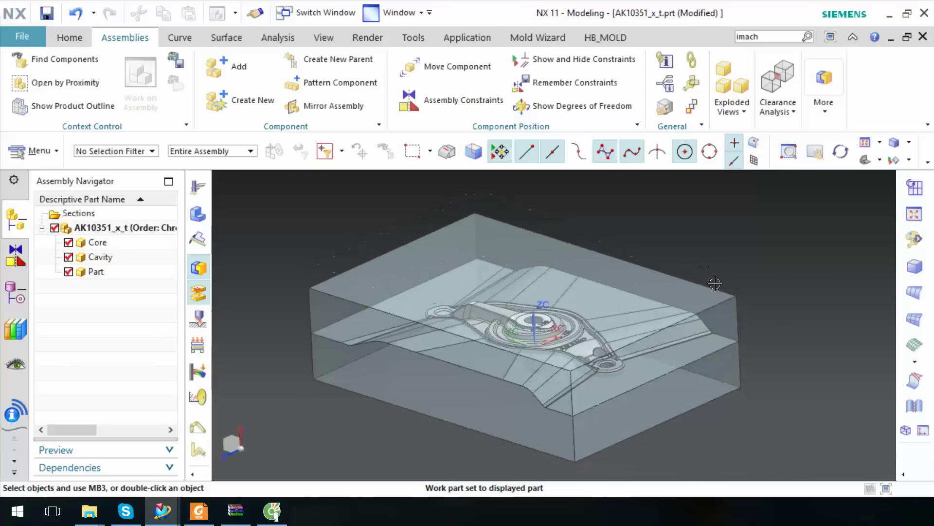
left_click(655, 286)
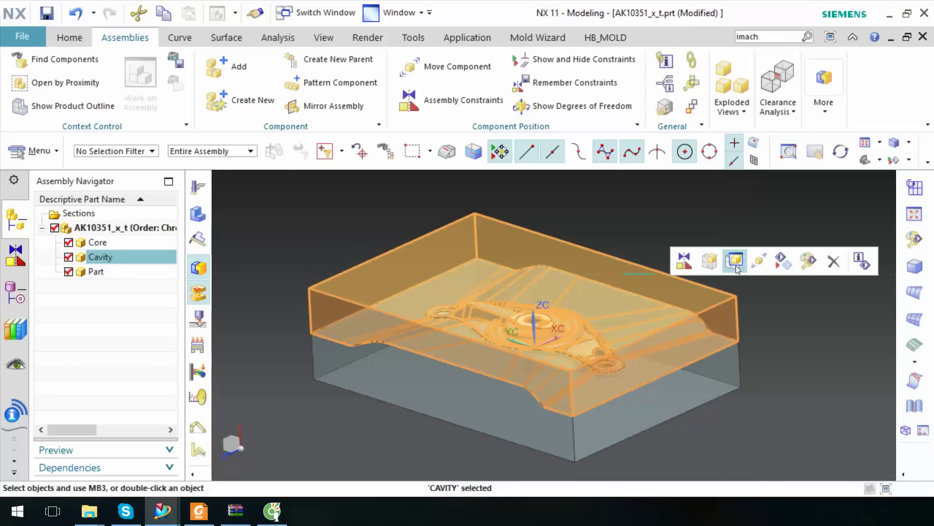
left_click(733, 265)
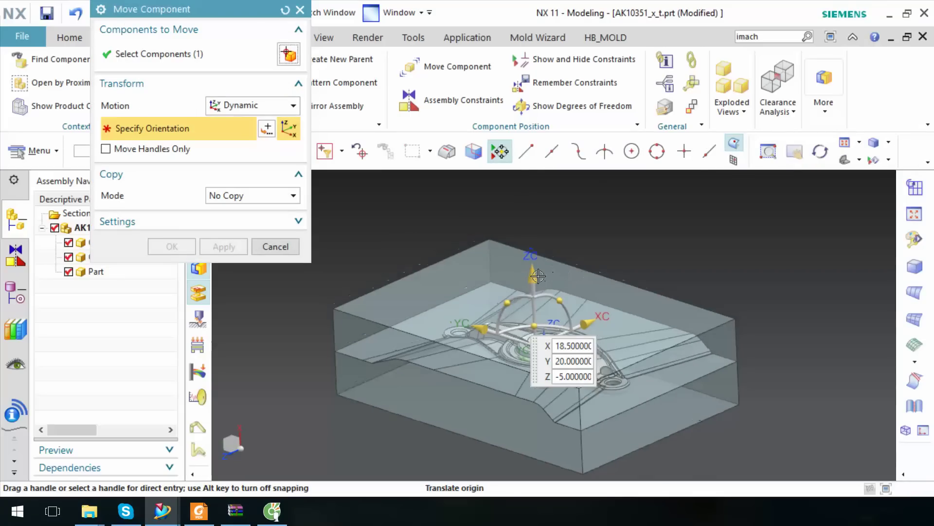
left_click_drag(535, 311, 543, 195)
middle_click_drag(543, 194, 167, 244)
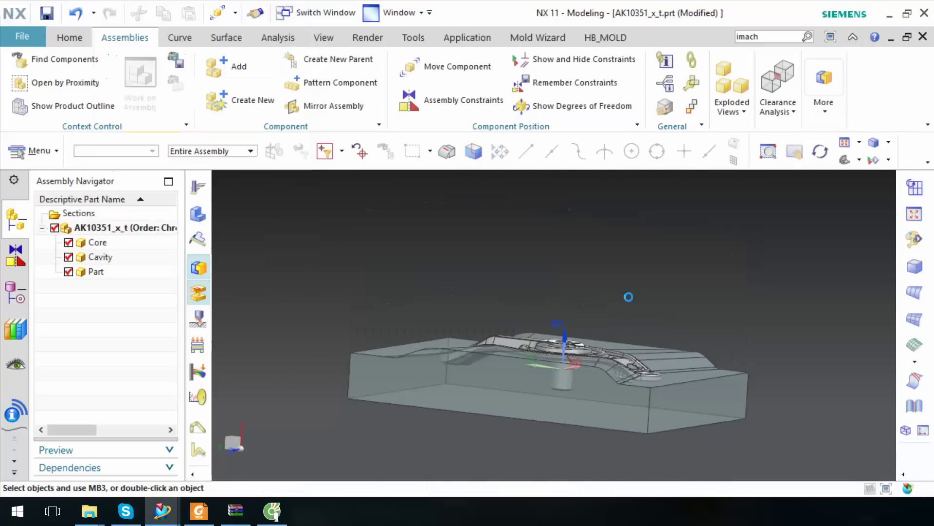
Step: Break the WAVE link on the Core's Linked Body by turning off Associative
double_click(102, 243)
left_click(15, 292)
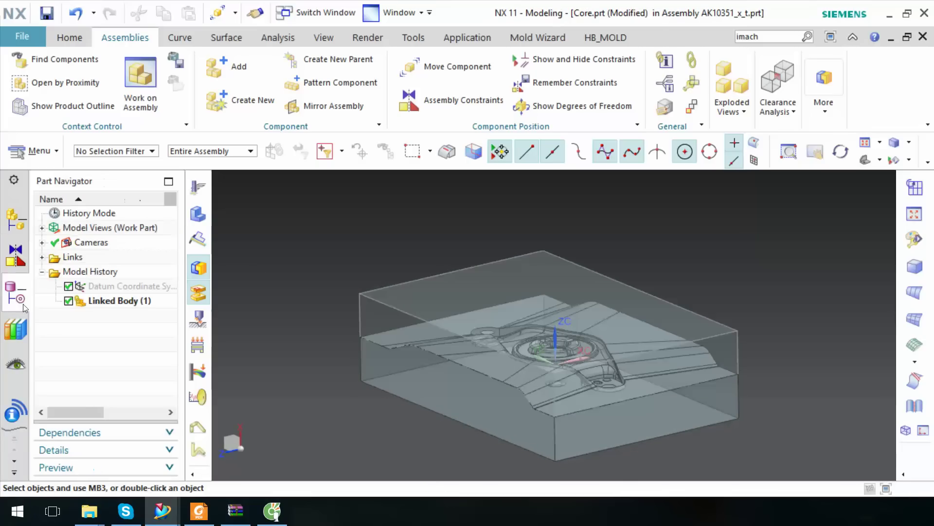
double_click(117, 300)
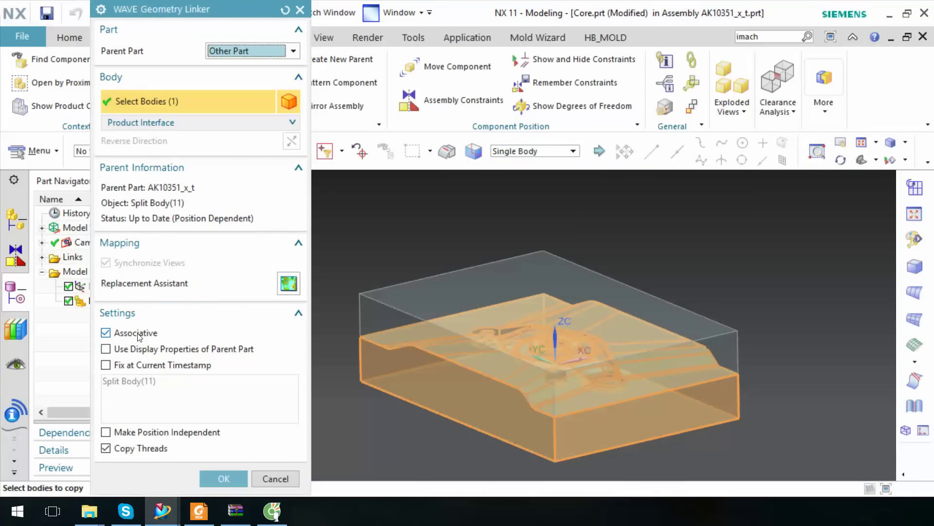
left_click(138, 334)
left_click(405, 279)
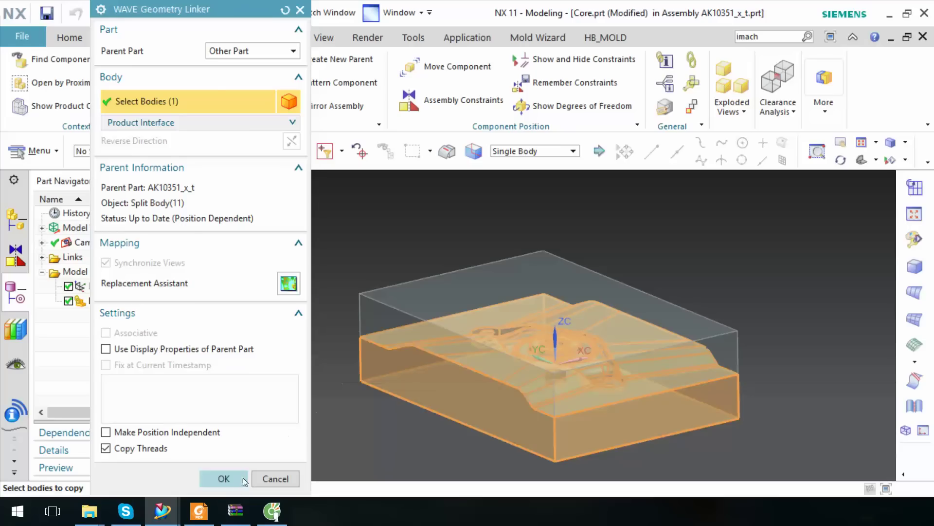
left_click(242, 478)
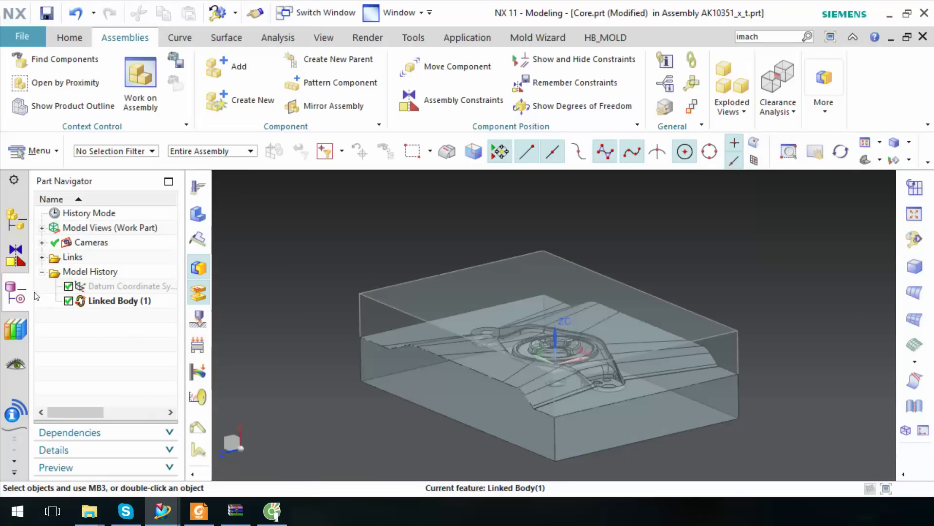
Step: Break the Cavity's Linked Body link, then make the whole assembly the work part again
left_click(21, 225)
double_click(92, 257)
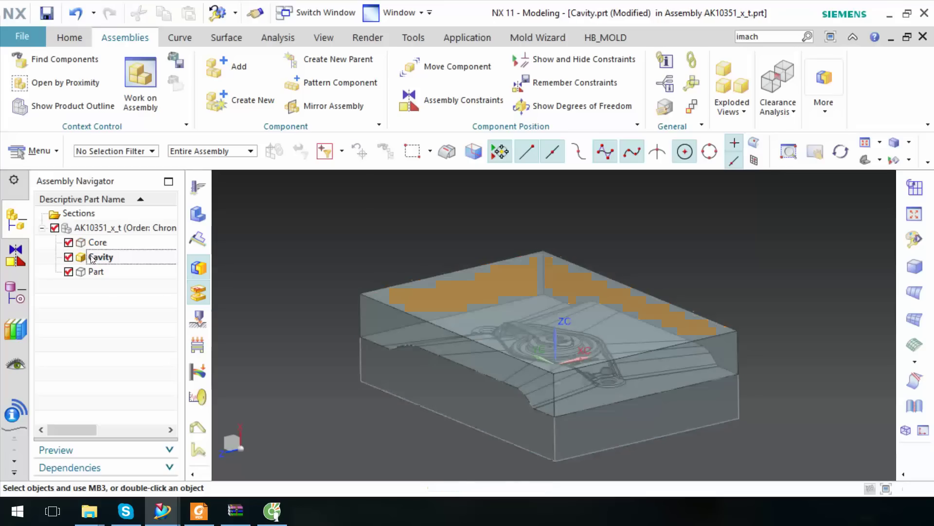
left_click(18, 263)
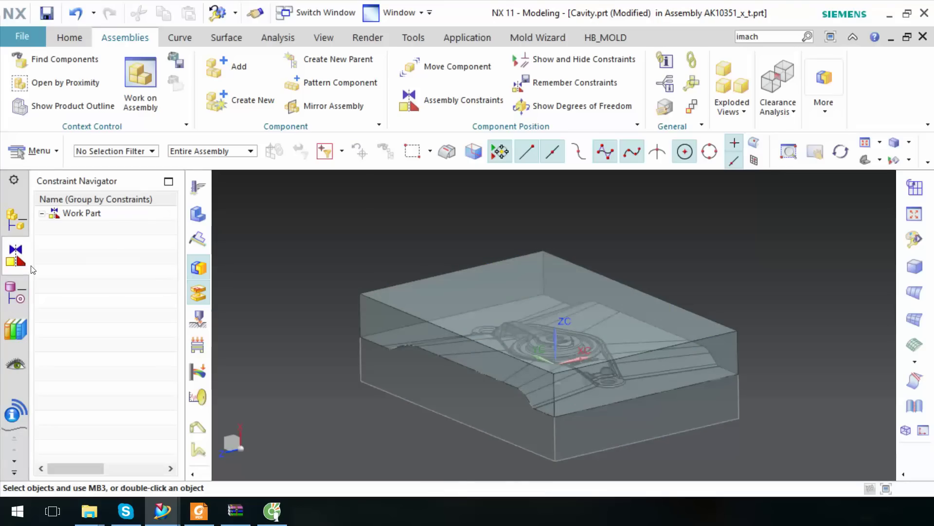
left_click(19, 290)
double_click(103, 300)
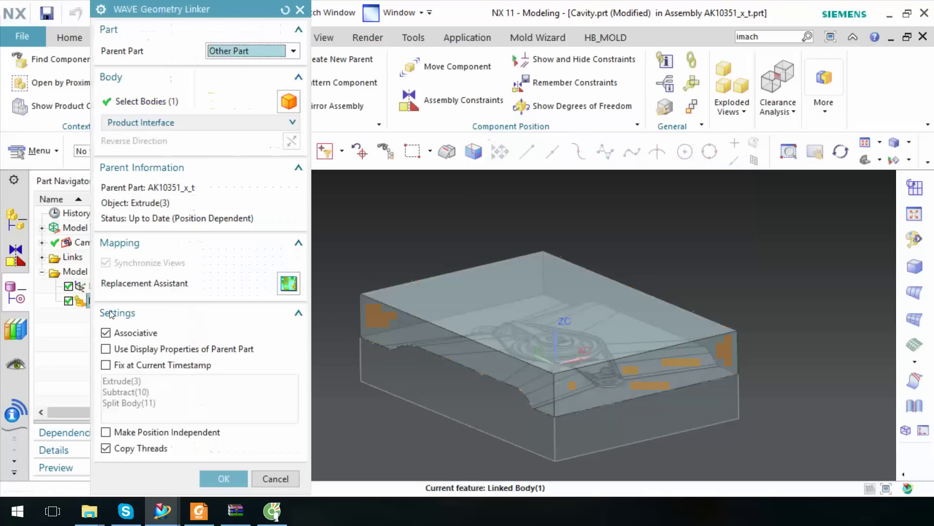
left_click(135, 335)
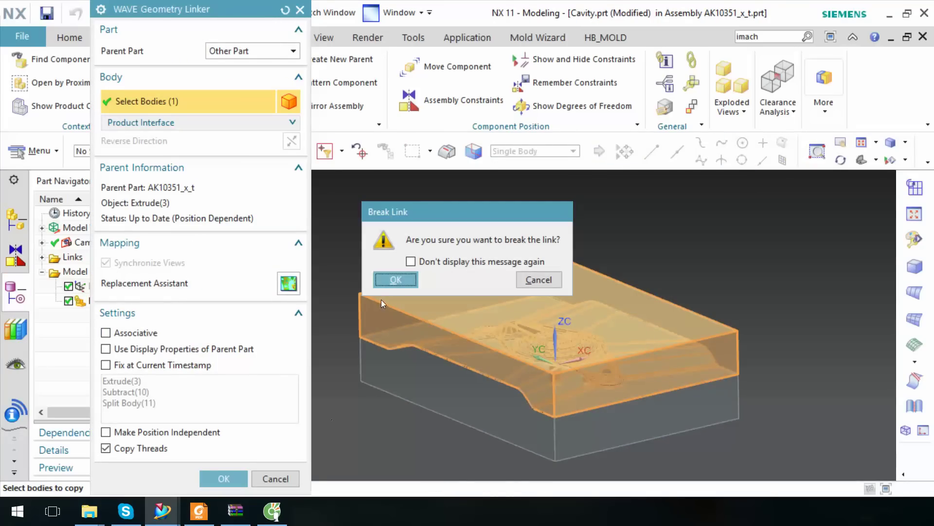
left_click(389, 280)
left_click(234, 478)
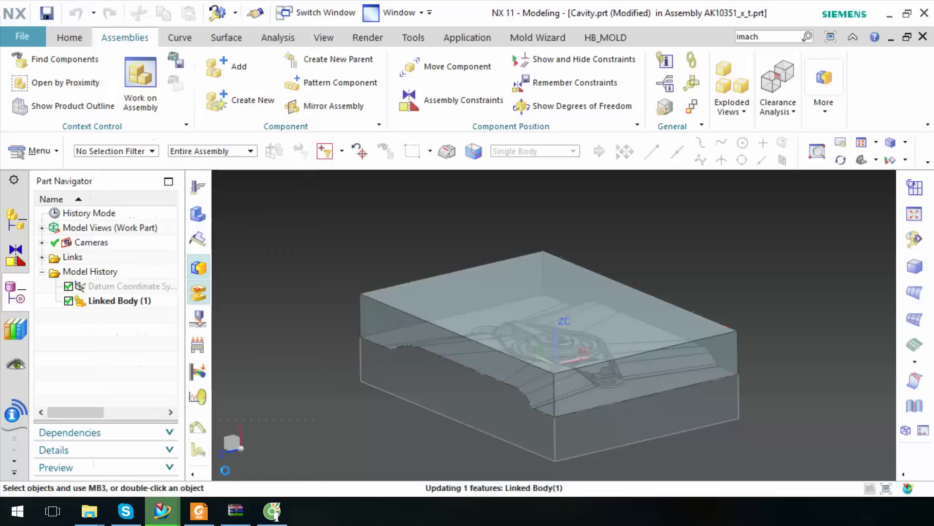
right_click(721, 255)
left_click(749, 226)
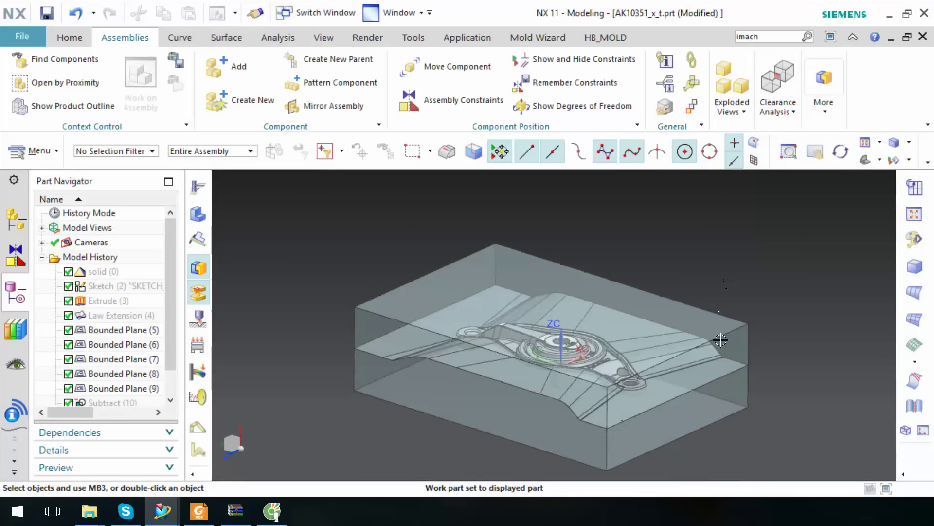
Step: Test translucency on the core and cavity bodies, then set them back to fully opaque
left_click(721, 340)
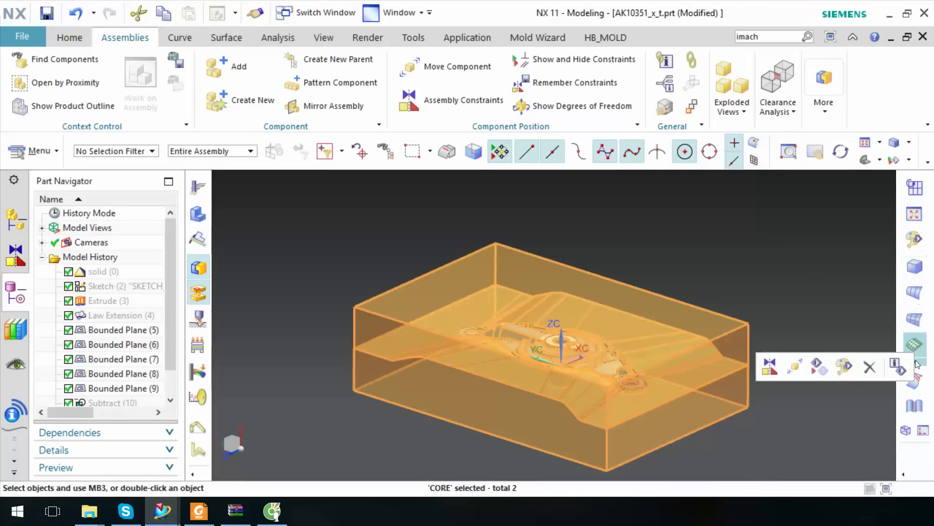
key("ctrl+j")
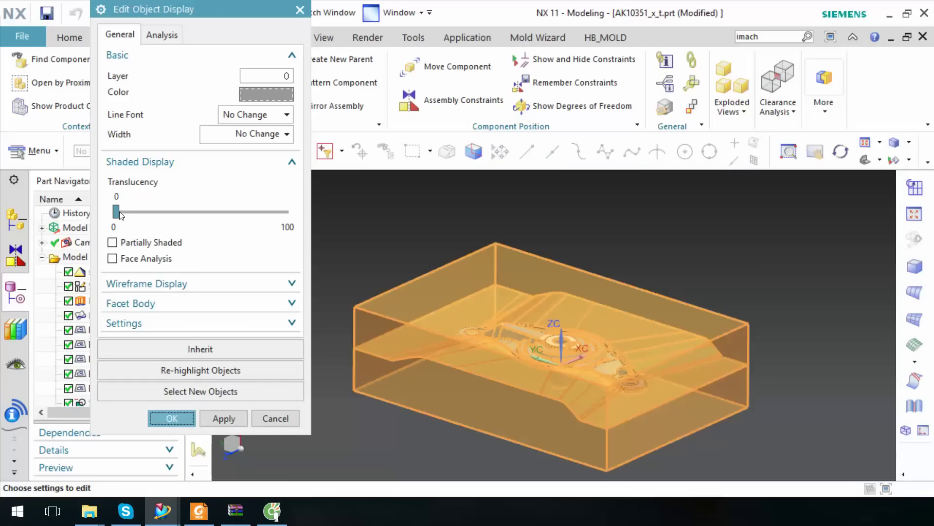
mouse_move(121, 215)
left_mouse_down()
mouse_move(170, 219)
mouse_move(110, 217)
left_mouse_up()
left_click(171, 417)
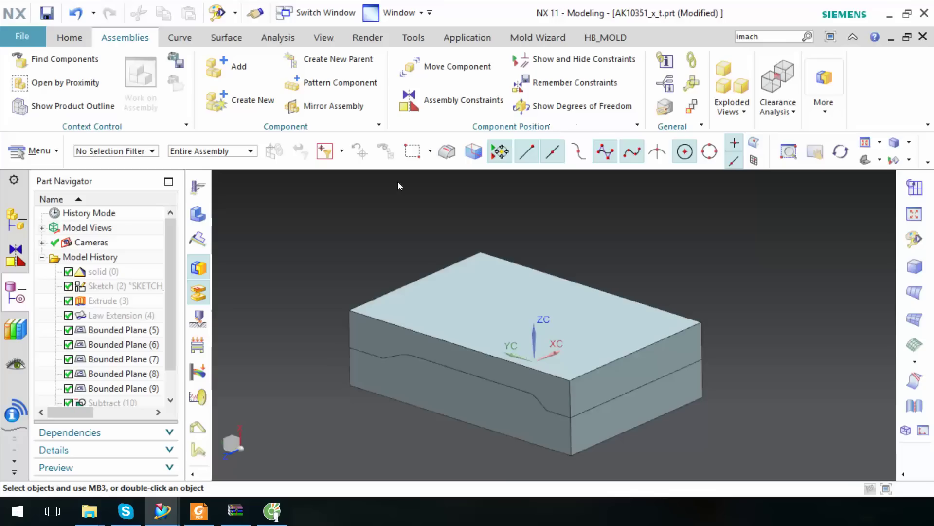
Step: Move the Cavity plate up and away from the block
left_click(514, 256)
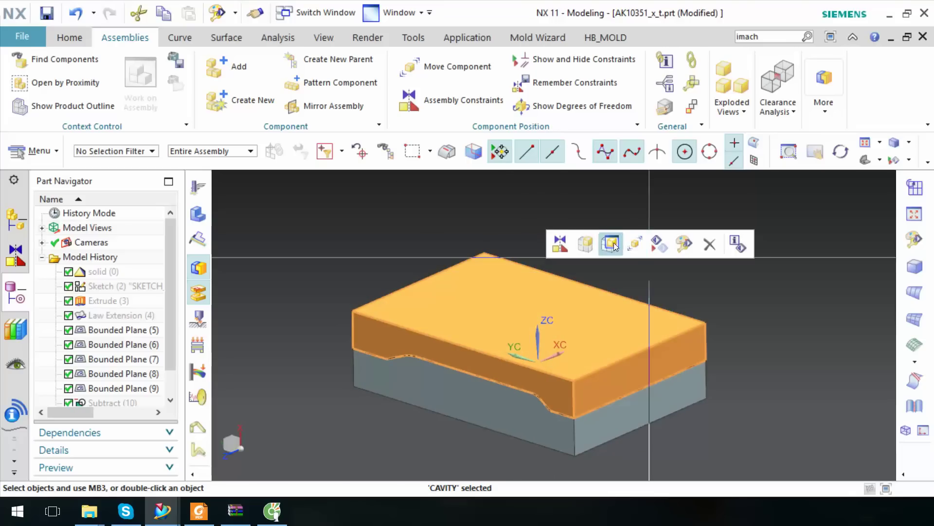
left_click(614, 245)
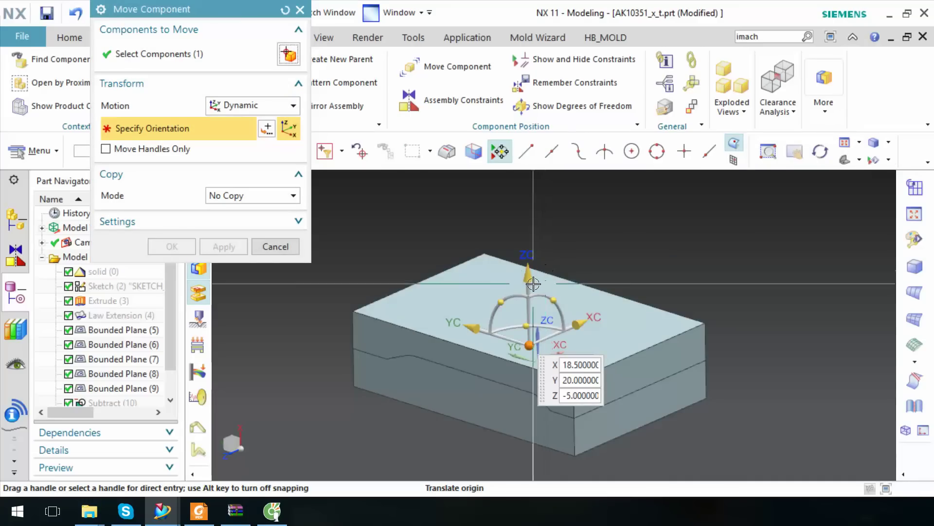
left_click_drag(534, 283, 553, 272)
middle_click_drag(553, 272, 553, 255)
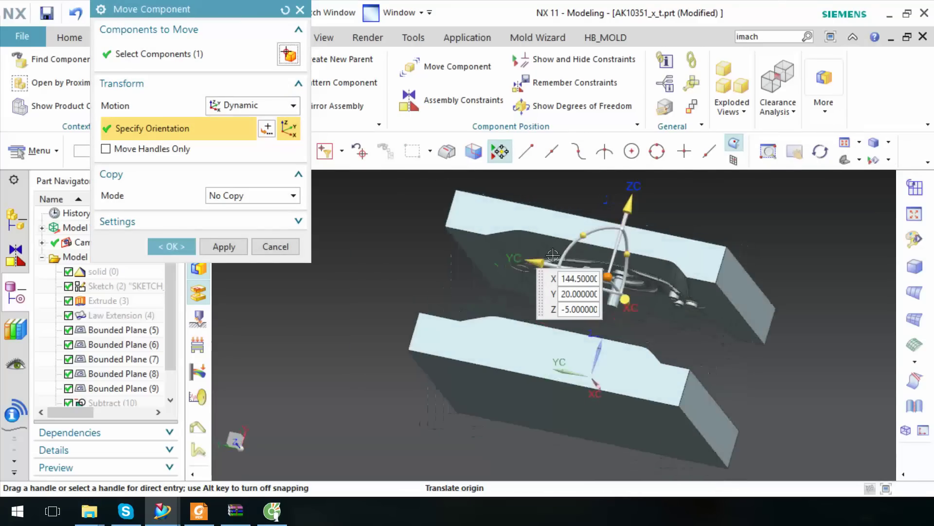
left_click(231, 245)
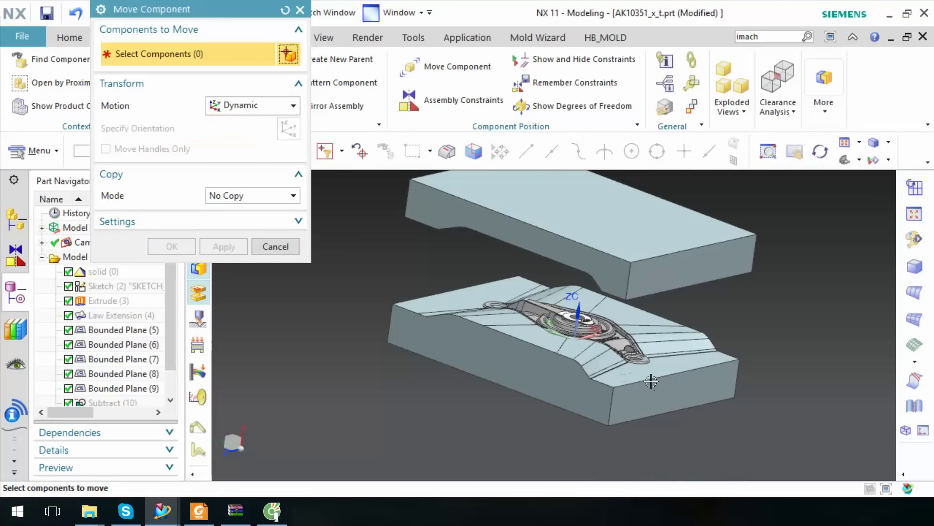
Step: Raise the molded part out of the core to sit between the plates, then inspect the exploded mold
left_click(702, 392)
left_click(210, 139)
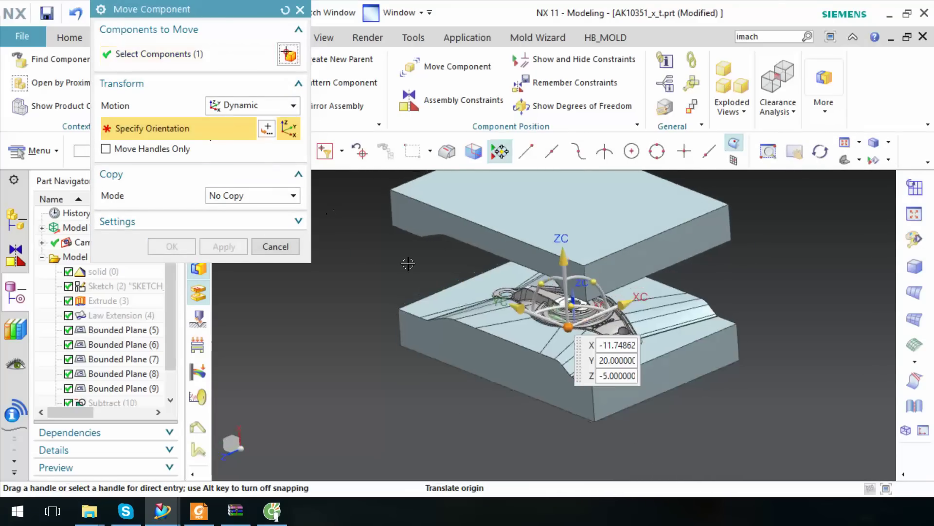
left_click_drag(576, 267, 580, 339)
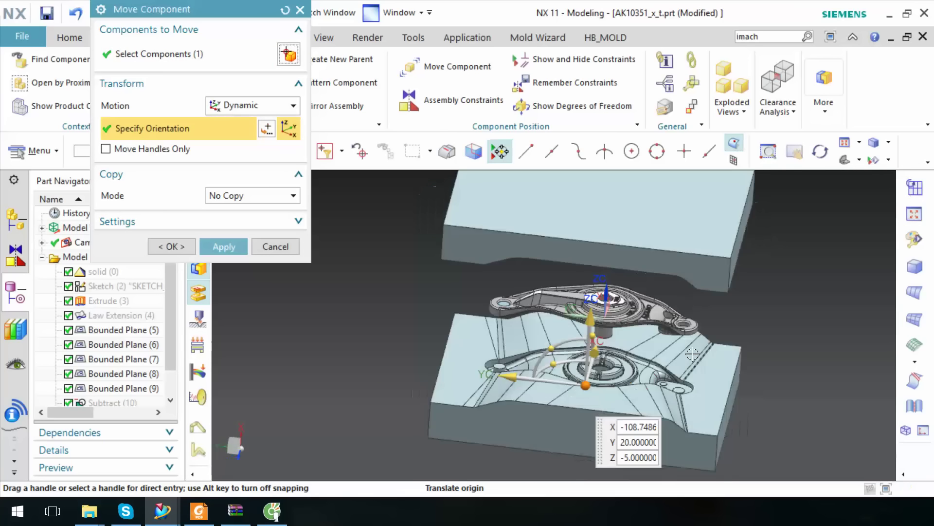
middle_click_drag(580, 340, 511, 311)
left_click(170, 251)
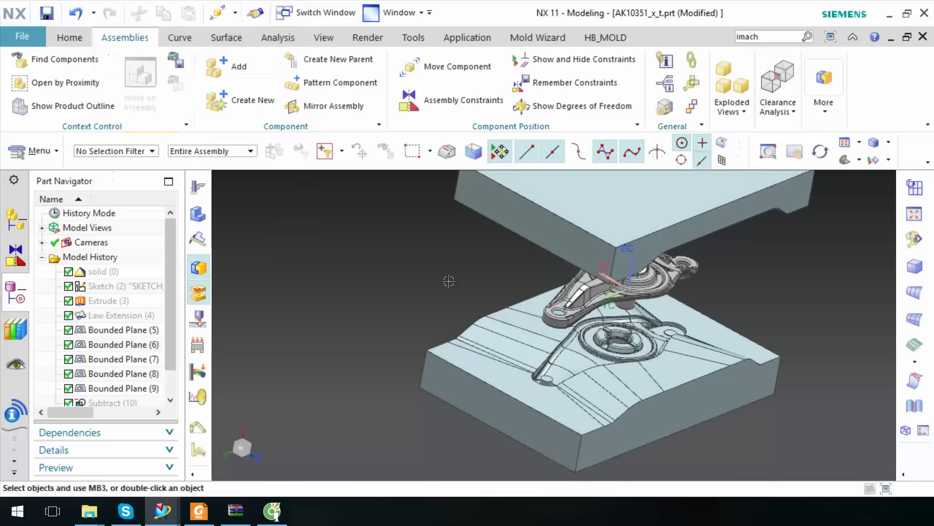
mouse_move(633, 301)
middle_mouse_down()
mouse_move(718, 342)
mouse_move(619, 323)
middle_mouse_up()
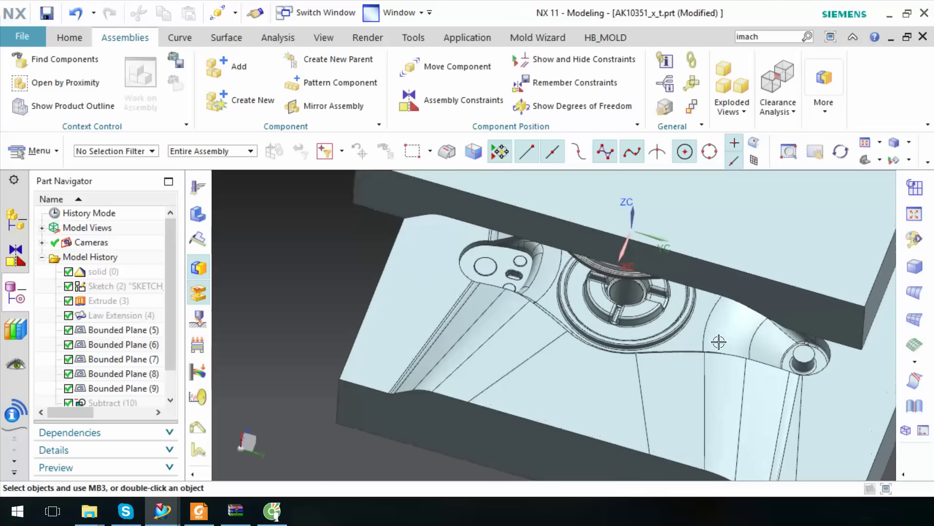
scroll(619, 324, "down", 3)
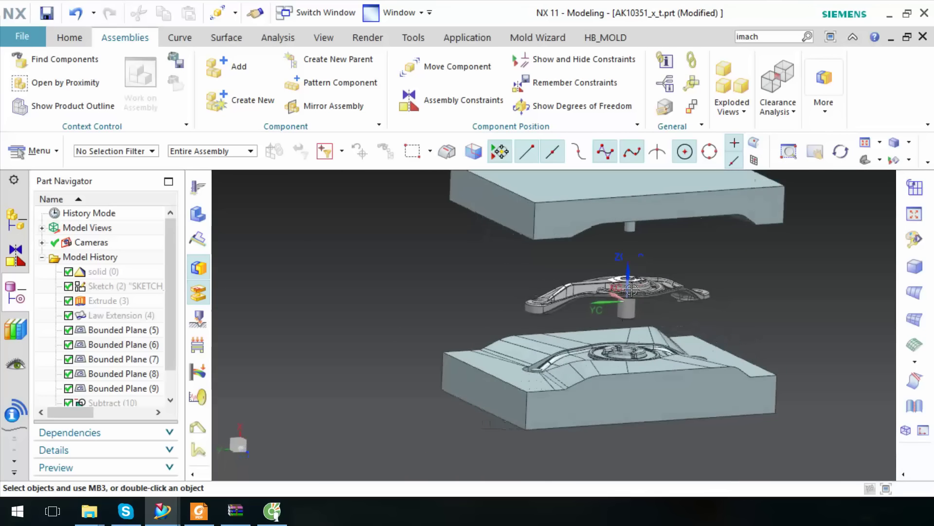
middle_click_drag(619, 323, 712, 262)
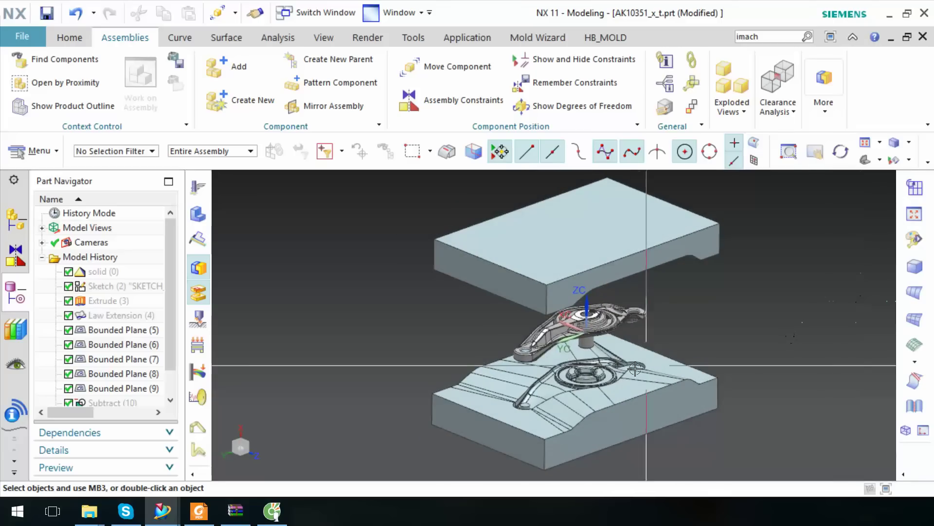
middle_click_drag(635, 368, 601, 393)
Step: Display the Core part by itself and set its solid body translucency to 0
left_click(710, 389)
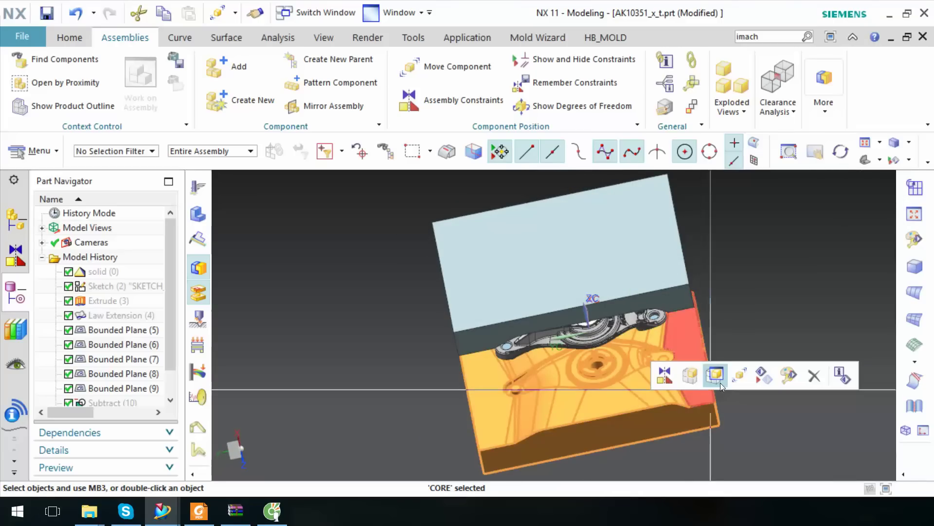
left_click(720, 378)
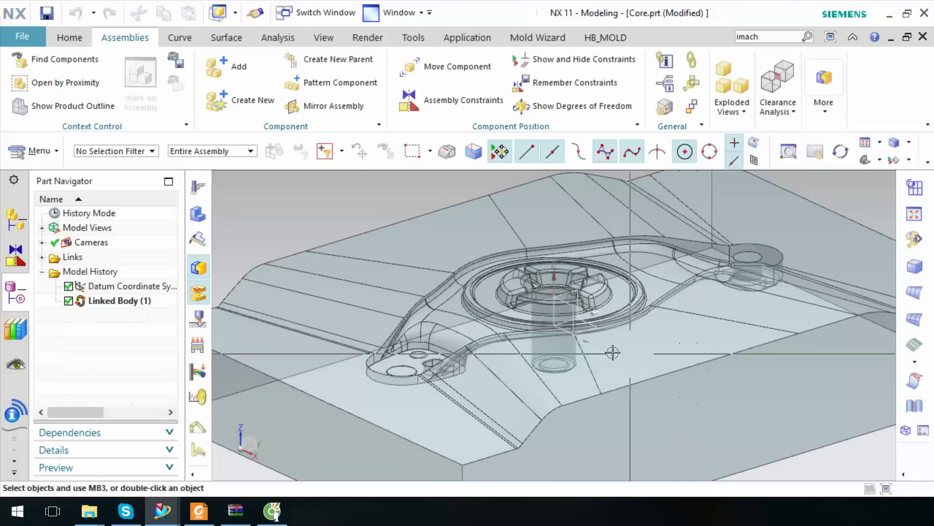
key("ctrl+j")
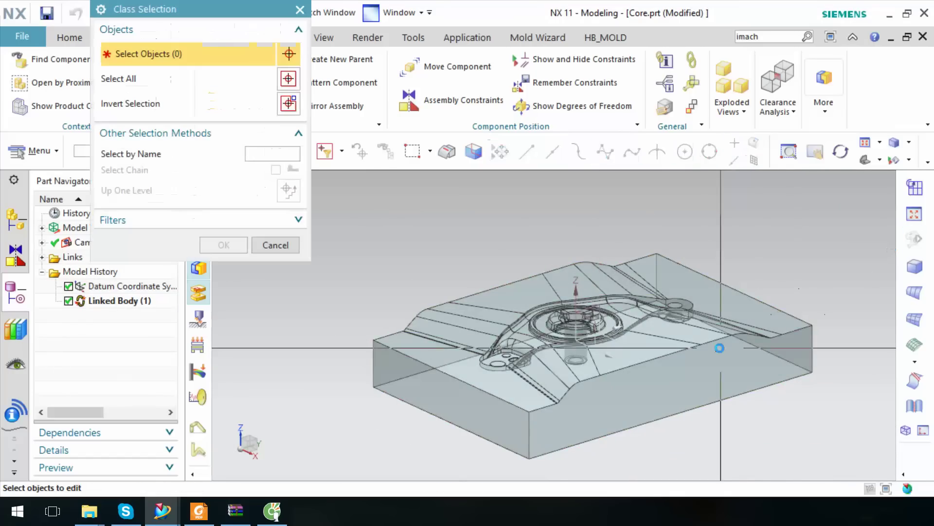
left_click(719, 344)
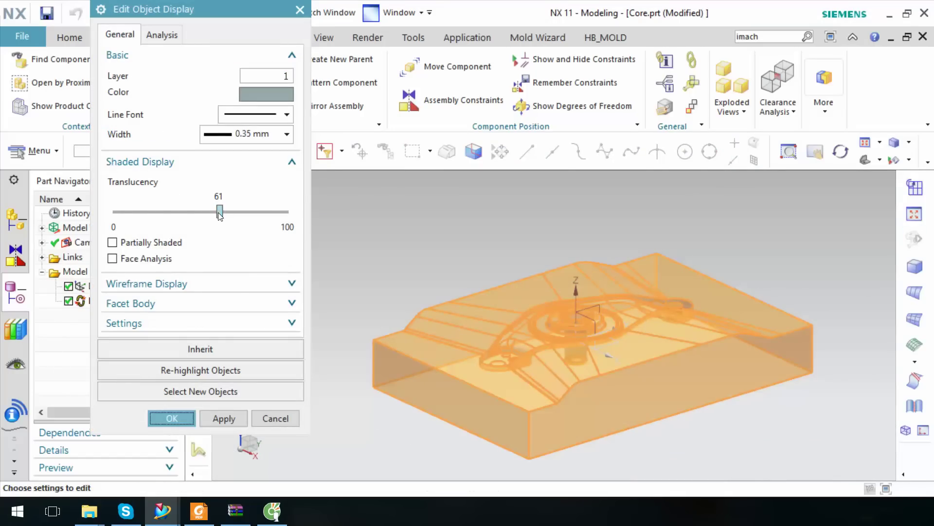
left_click_drag(219, 212, 115, 213)
left_click(171, 418)
Step: Hide the Core's datum coordinate system and fit the whole core in view
scroll(496, 392, "up", 5)
mouse_move(365, 412)
middle_mouse_down()
mouse_move(496, 392)
mouse_move(559, 327)
middle_mouse_up()
scroll(560, 327, "up", 3)
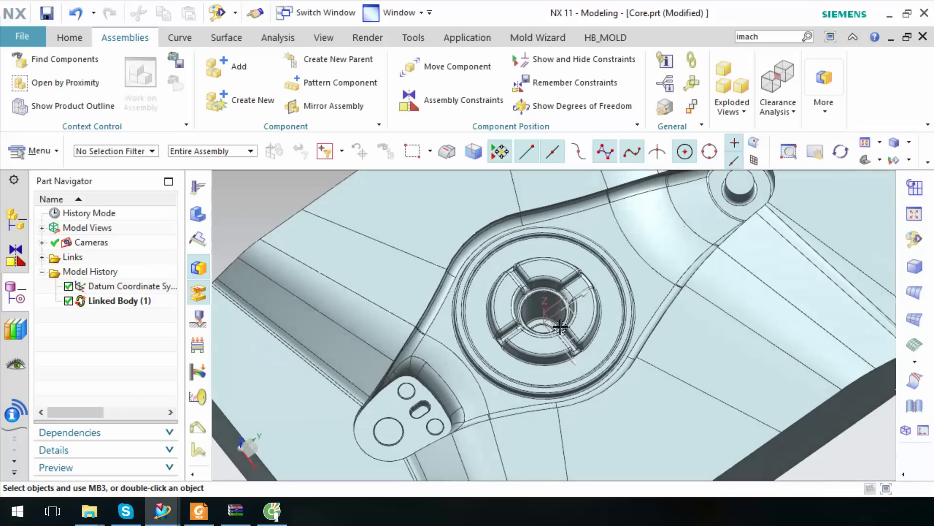
left_click(560, 327)
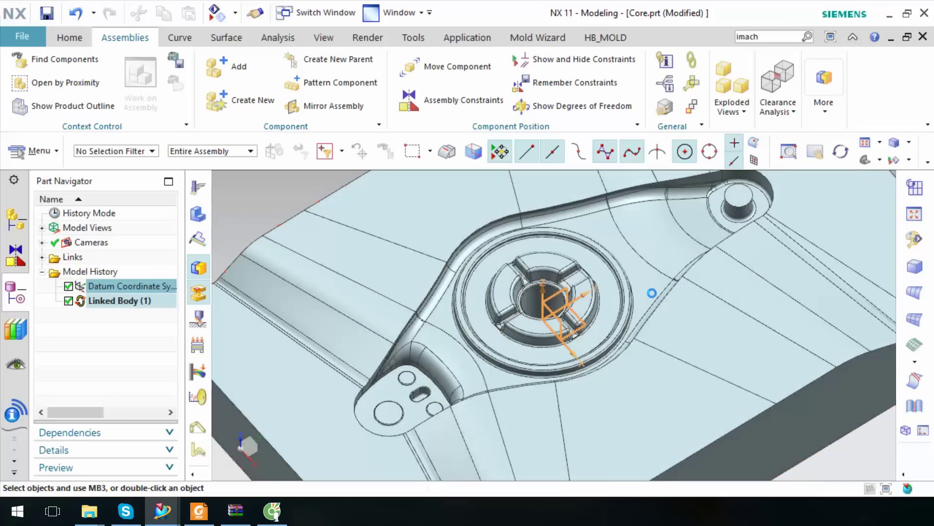
key("Escape")
middle_click_drag(653, 293, 739, 410)
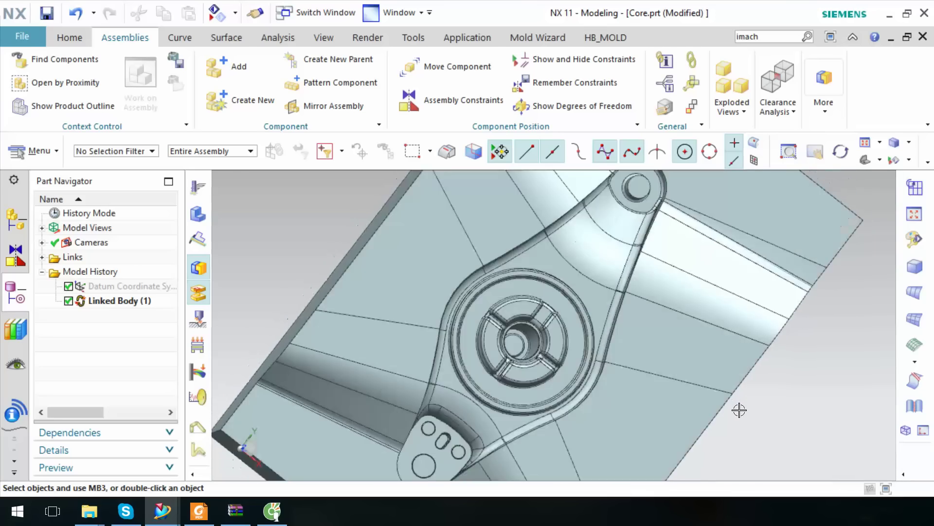
key("Home")
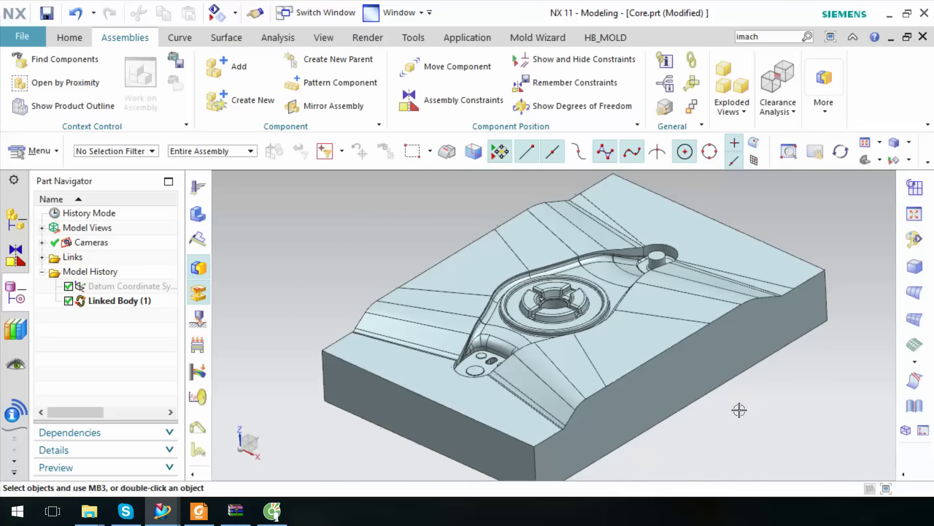